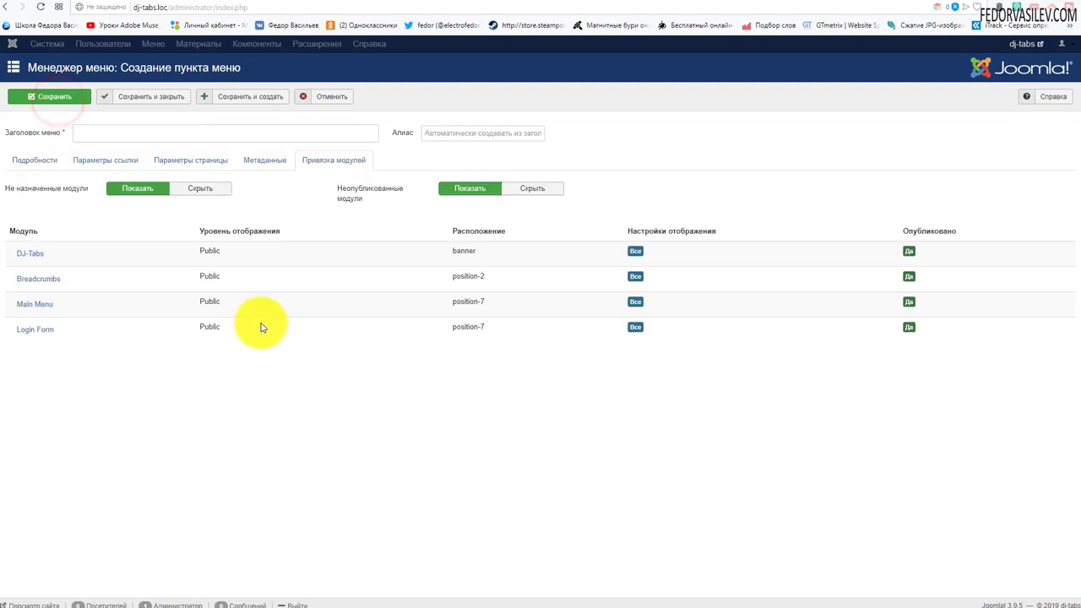
- Set the new menu item's type to the DJ-Tabs tabs view, "Вид вкладок"
{"action": "left_click", "coordinate": [27, 165]}
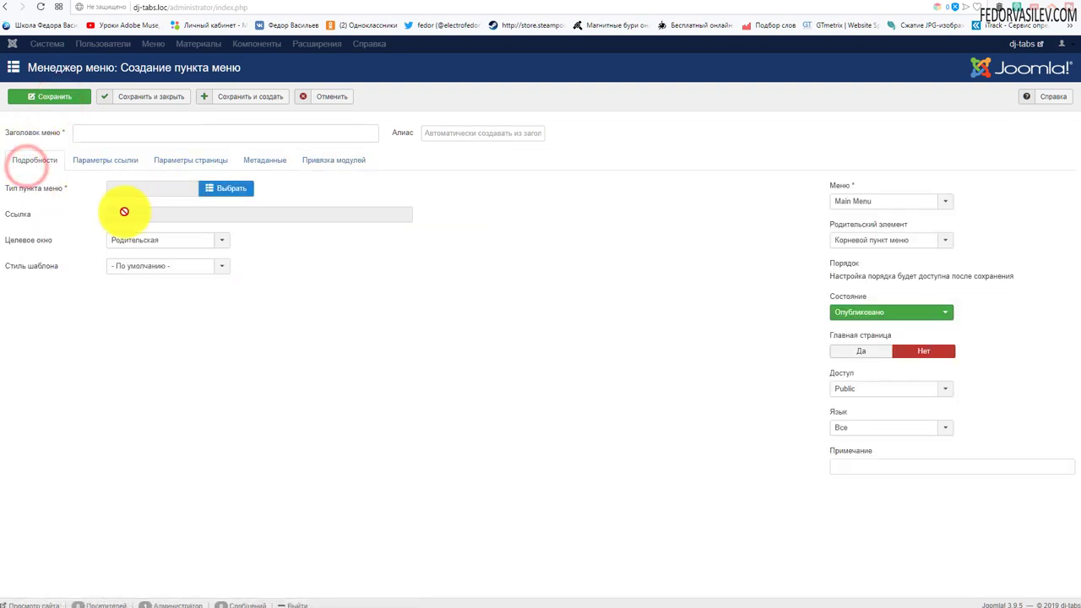
{"action": "left_click", "coordinate": [226, 187]}
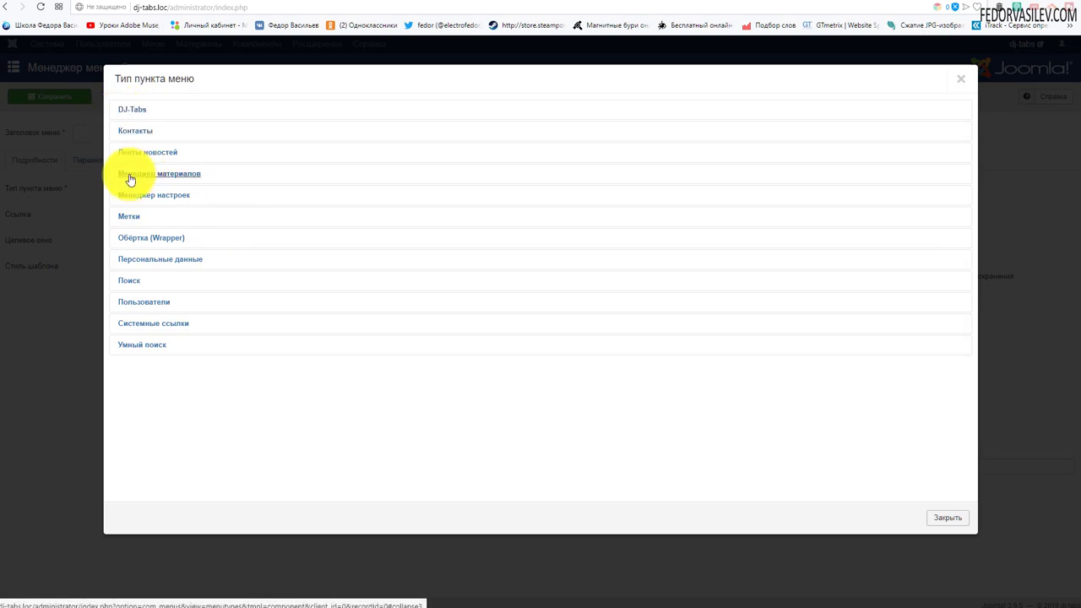
{"action": "left_click", "coordinate": [126, 112]}
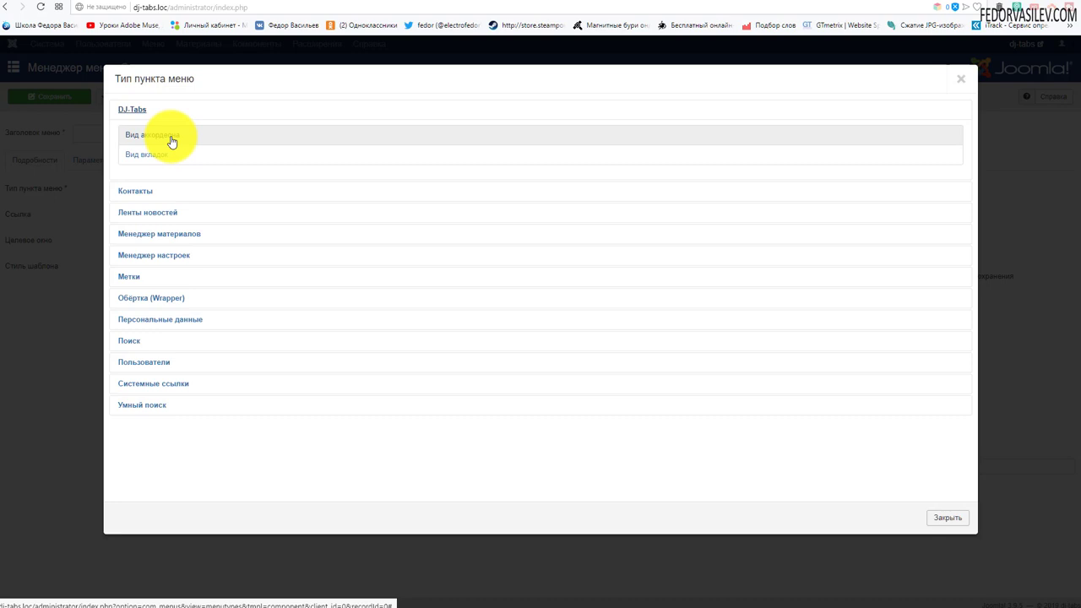
{"action": "left_click", "coordinate": [137, 155]}
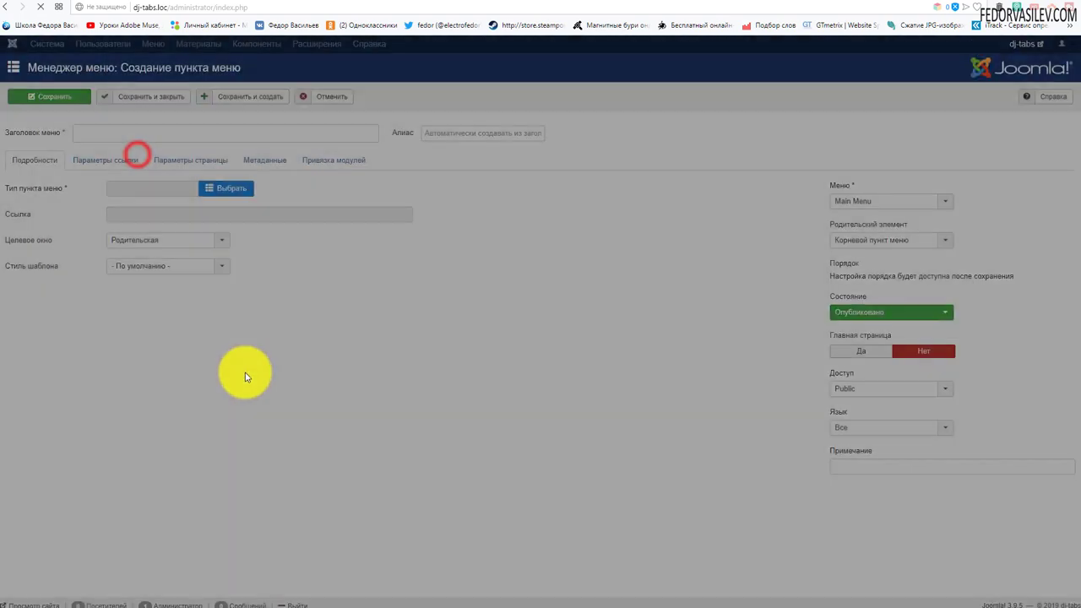
- Title the new menu item "табы"
{"action": "left_click", "coordinate": [133, 131]}
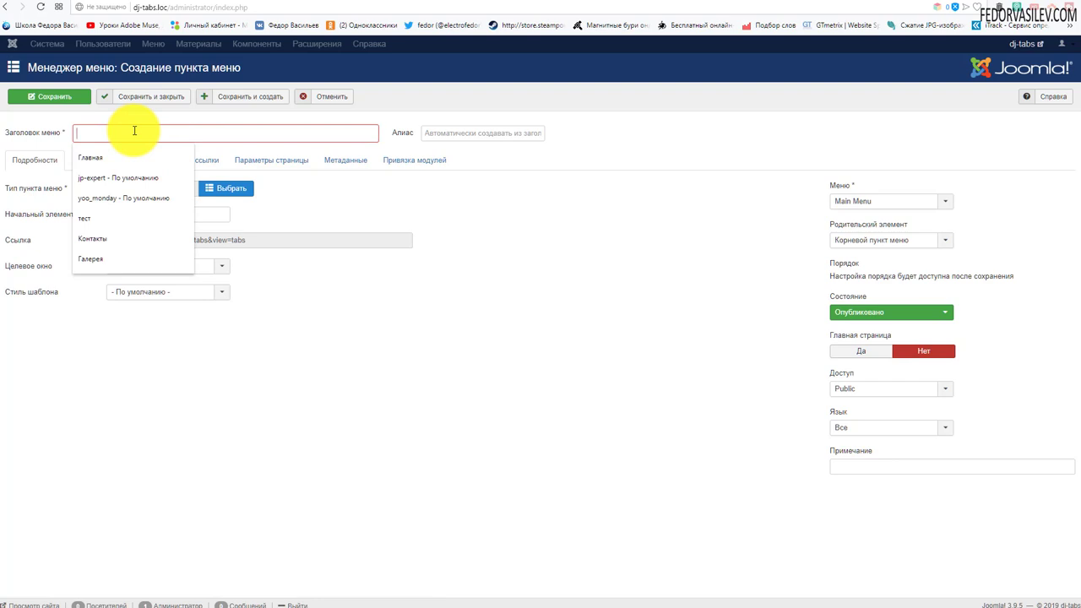
{"action": "type", "text": "в"}
{"action": "key", "text": "BackSpace"}
{"action": "type", "text": "табы"}
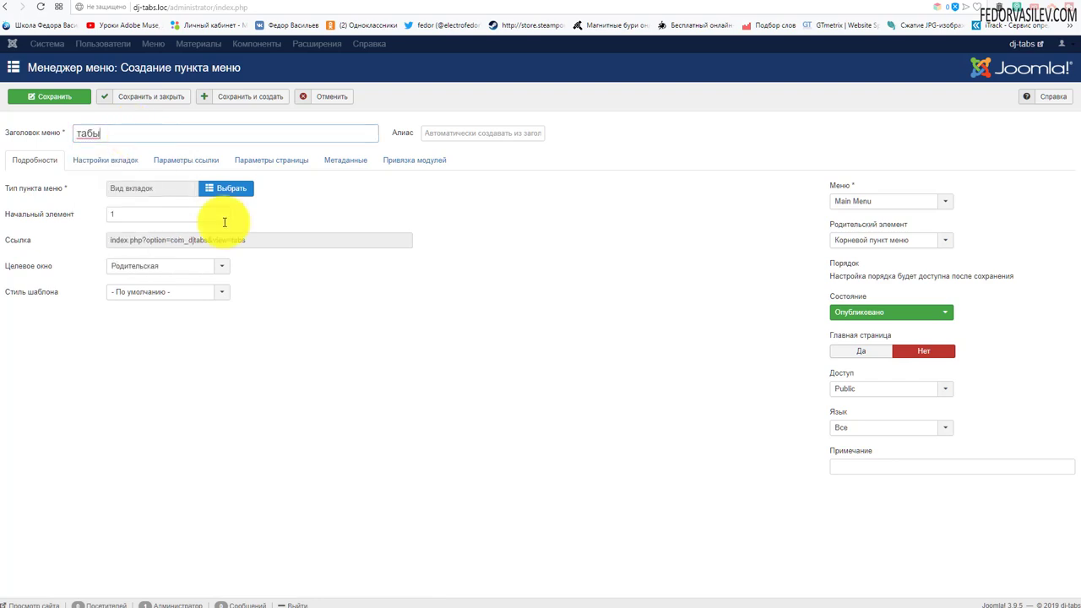
{"action": "left_click", "coordinate": [610, 233]}
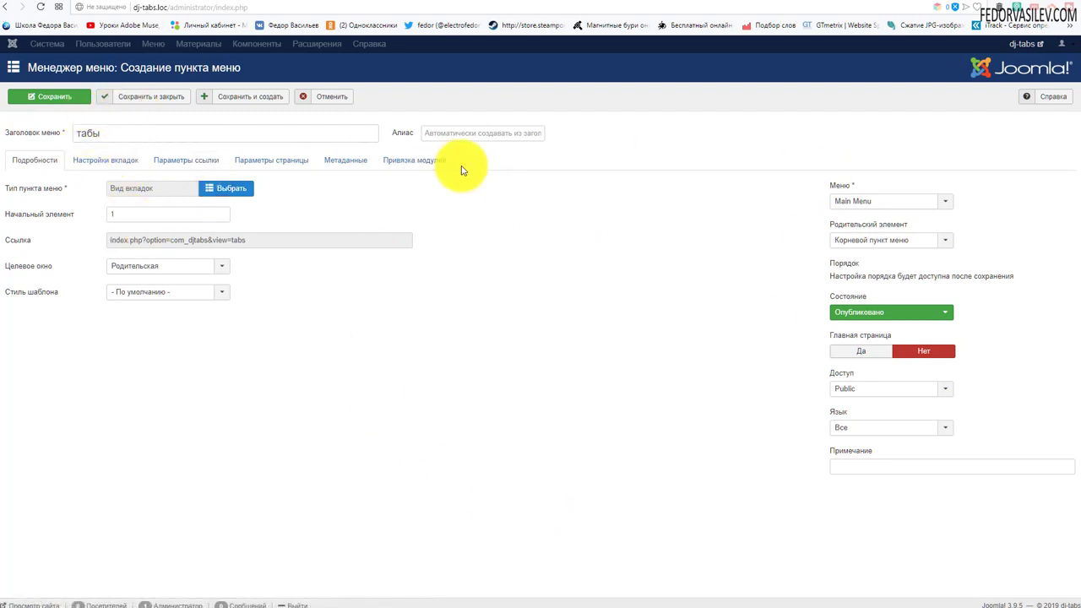
- Review the menu item's starting element and its tab settings, including the group, theme, video autoplay and tab trigger options
{"action": "mouse_move", "coordinate": [64, 222]}
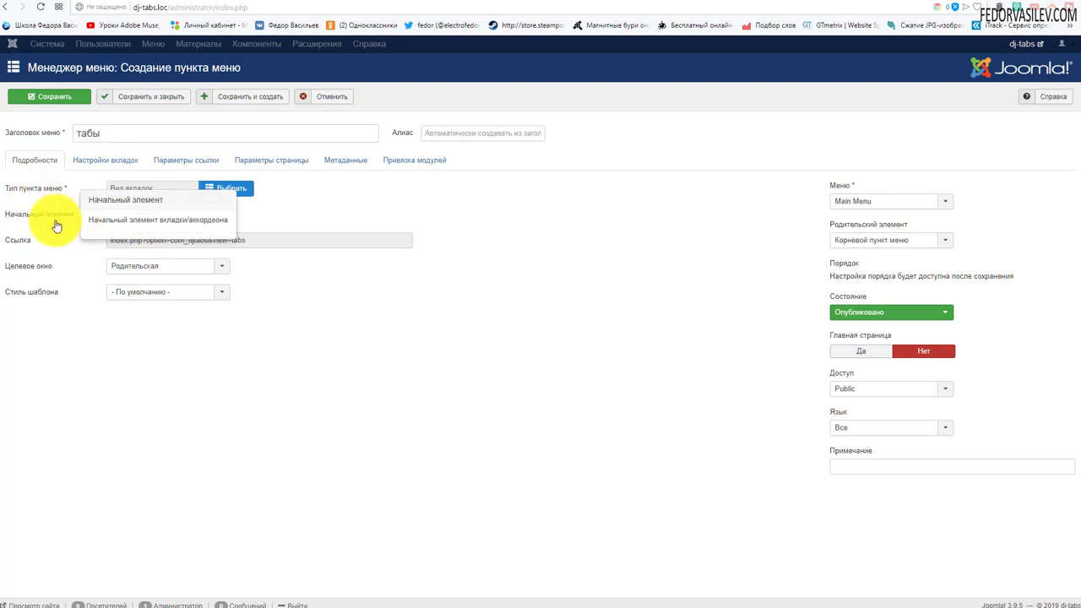
{"action": "mouse_move", "coordinate": [36, 247]}
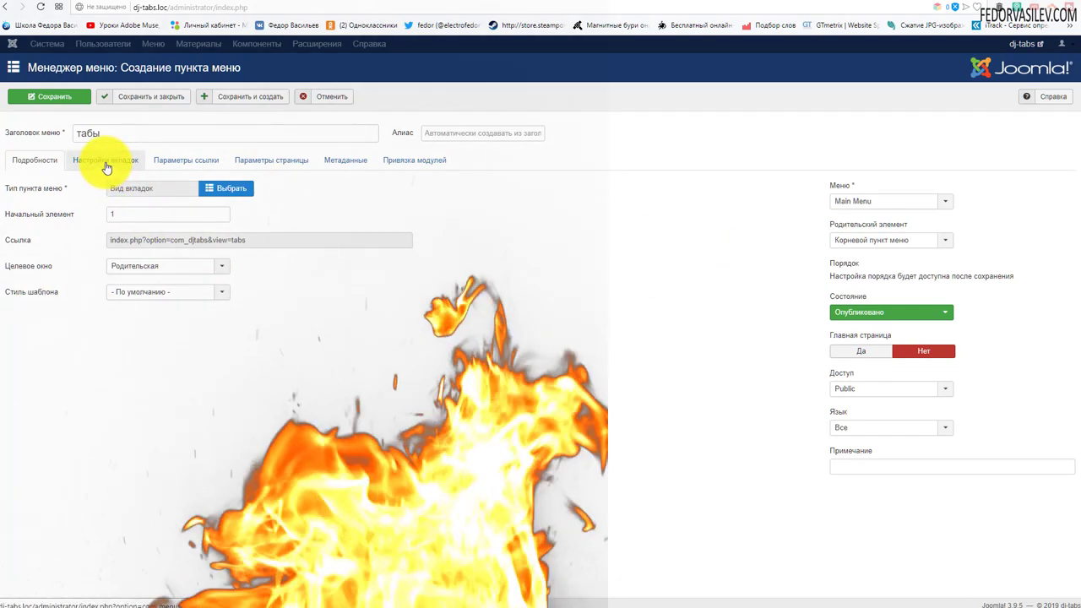
{"action": "left_click", "coordinate": [99, 166]}
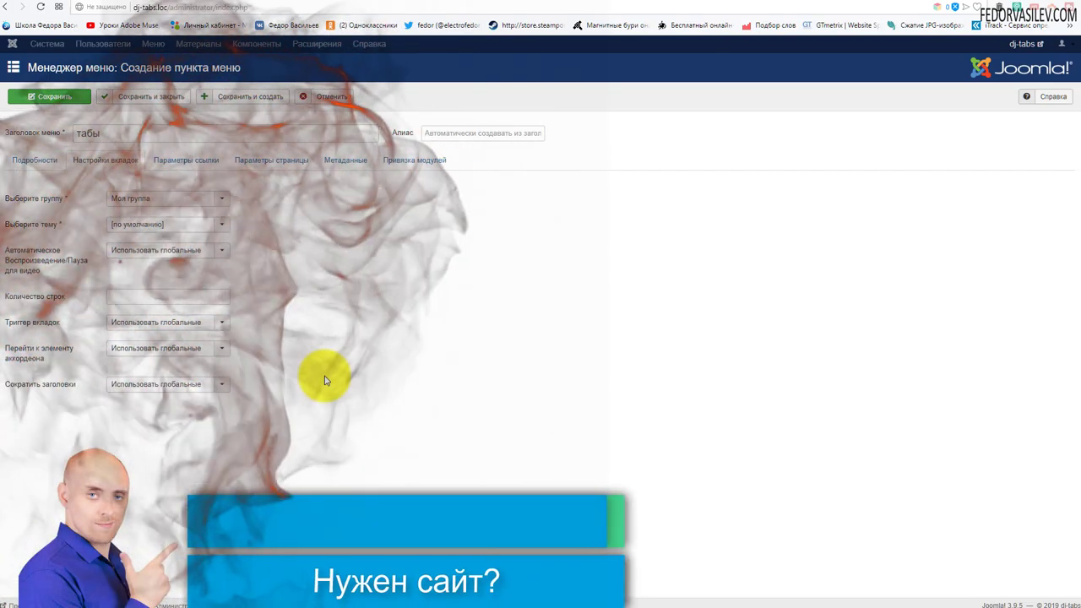
{"action": "left_click", "coordinate": [140, 197]}
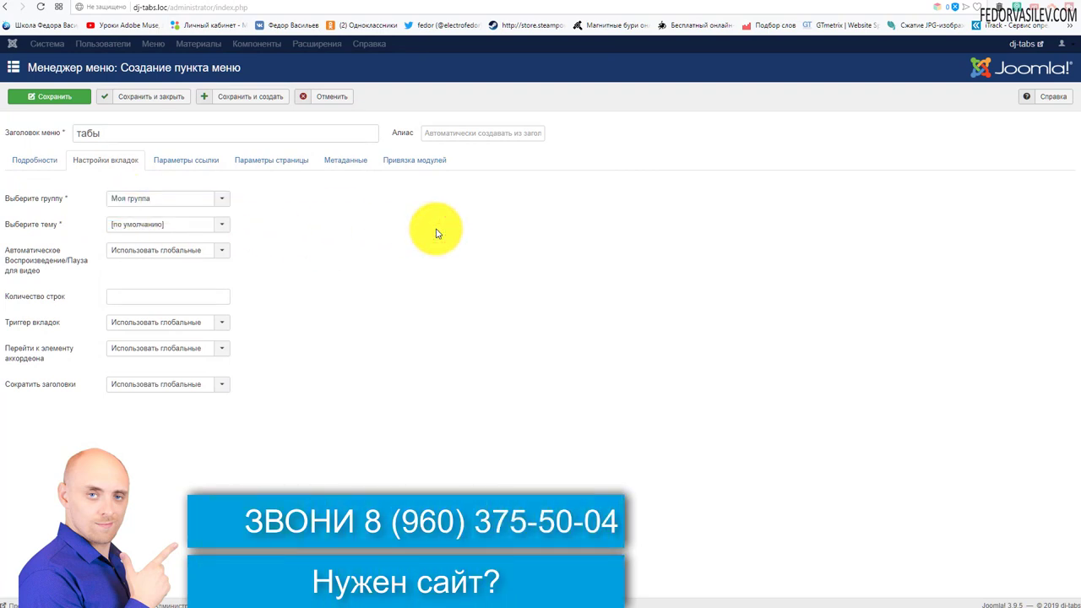
{"action": "left_click", "coordinate": [126, 226]}
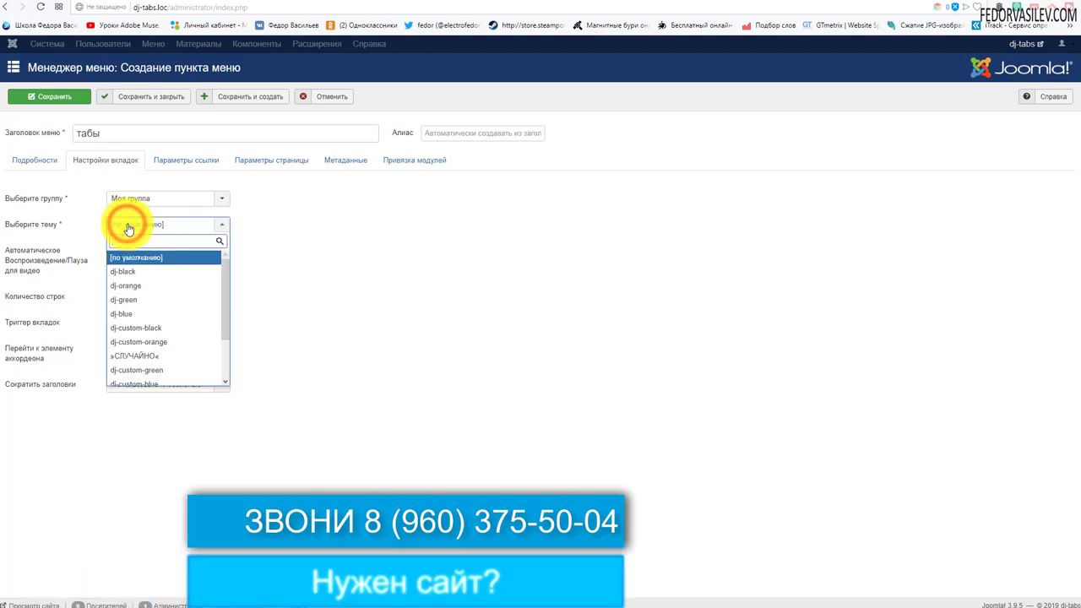
{"action": "scroll", "coordinate": [152, 278], "scroll_direction": "down", "scroll_amount": 2}
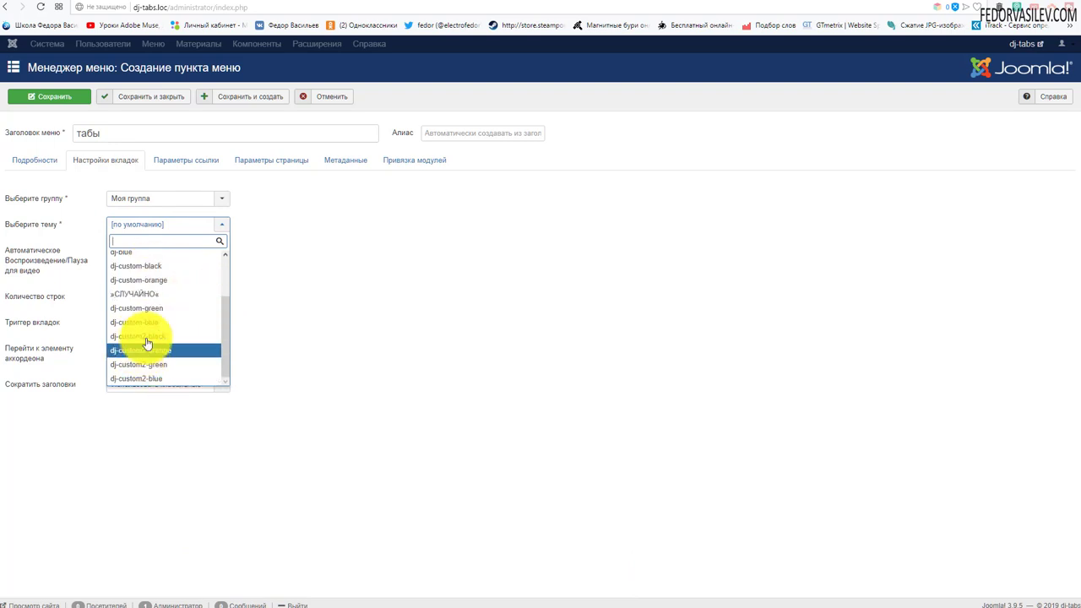
{"action": "left_click", "coordinate": [315, 270]}
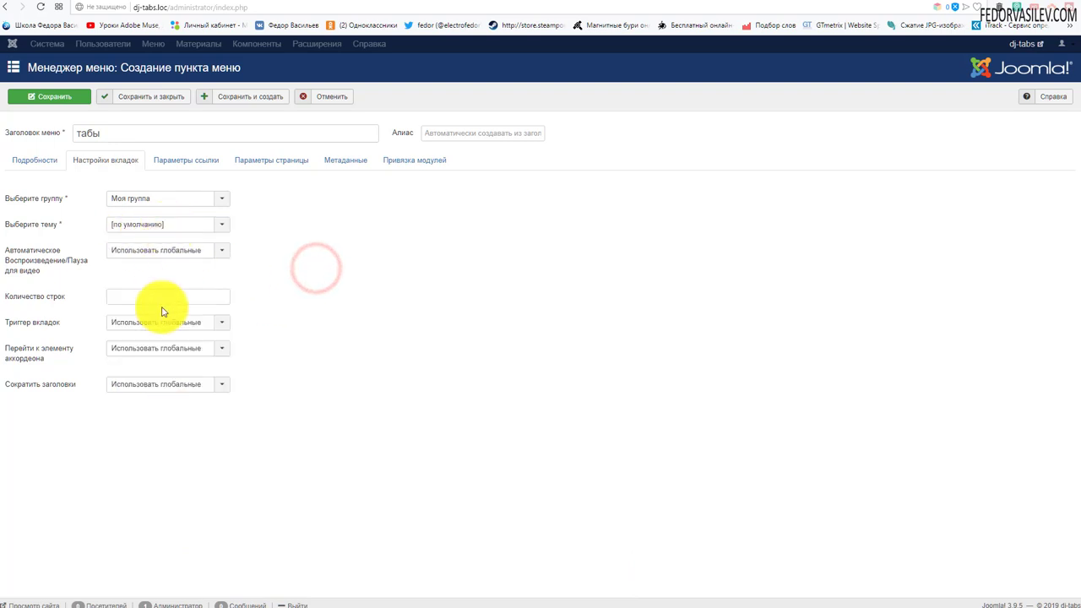
{"action": "left_click", "coordinate": [120, 250]}
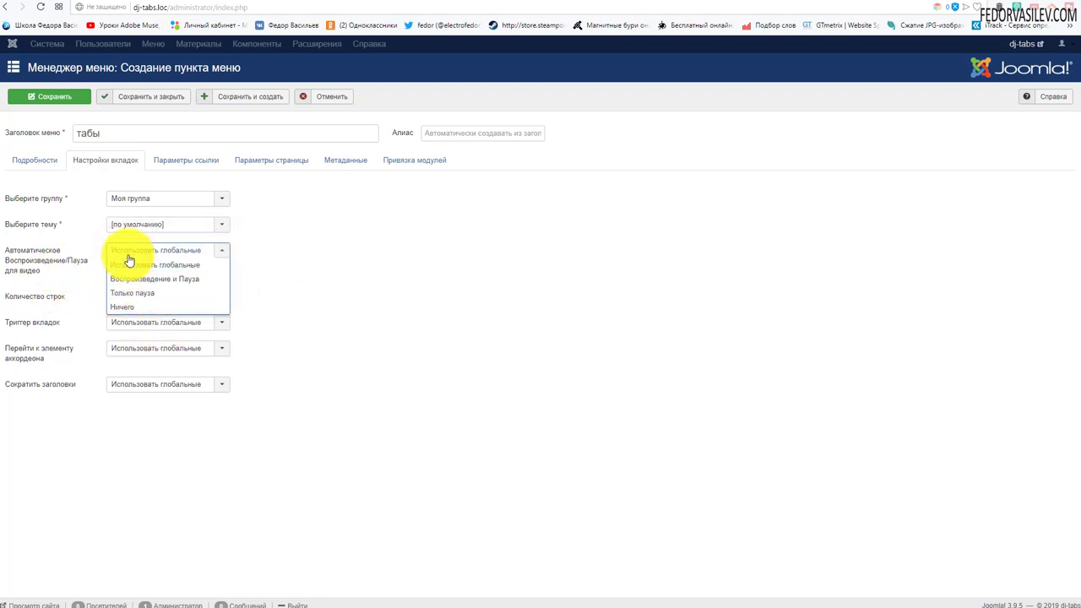
{"action": "left_click", "coordinate": [391, 279]}
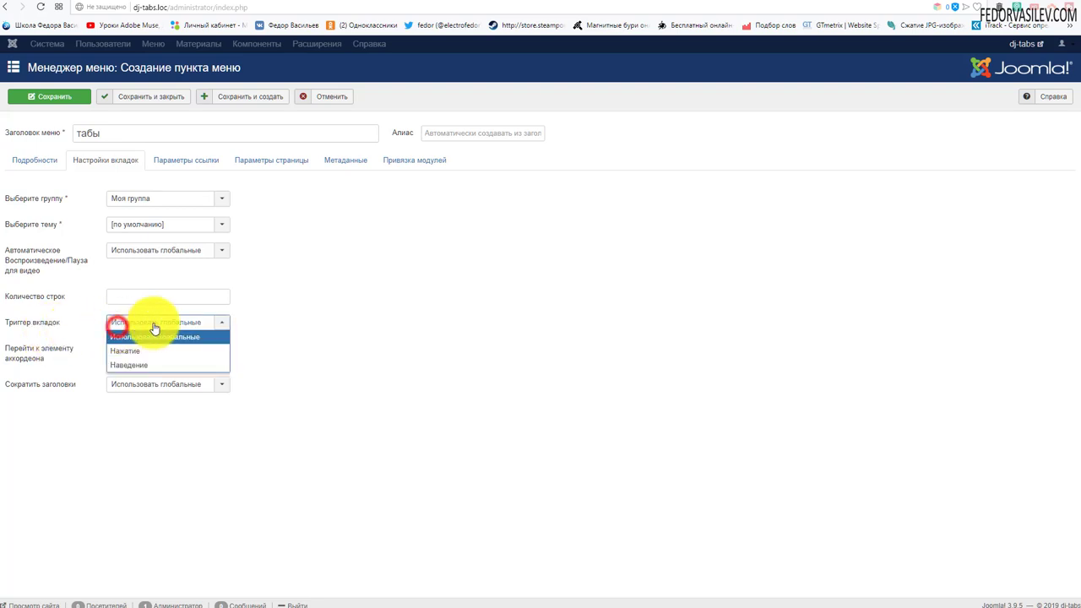
{"action": "left_click", "coordinate": [329, 338]}
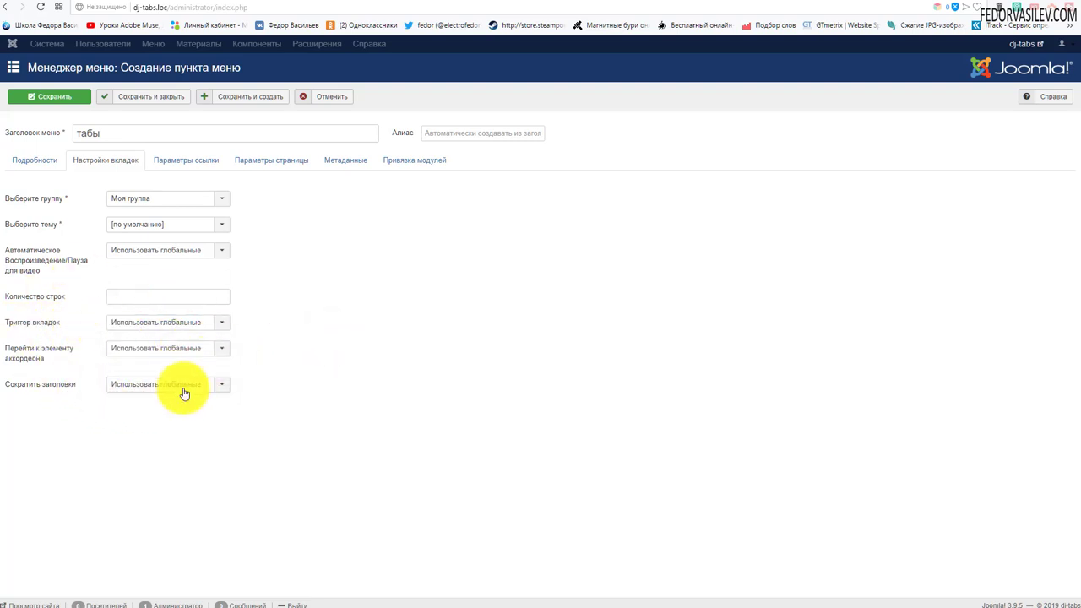
- Review the menu item's link, page, metadata and module assignment settings
{"action": "left_click", "coordinate": [204, 163]}
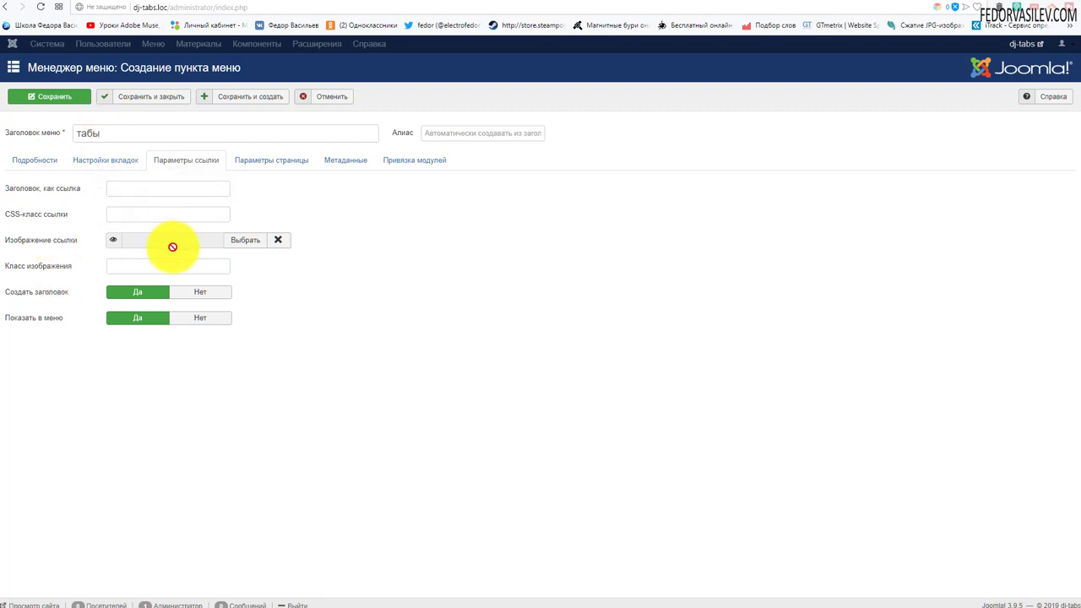
{"action": "left_click", "coordinate": [267, 163]}
{"action": "left_click", "coordinate": [338, 165]}
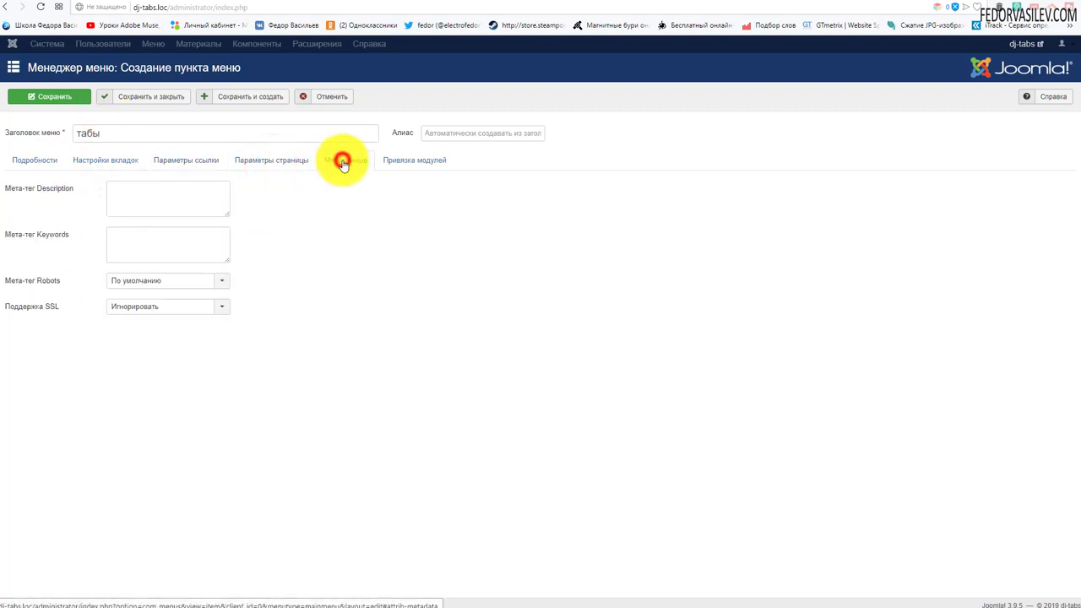
{"action": "left_click", "coordinate": [406, 168]}
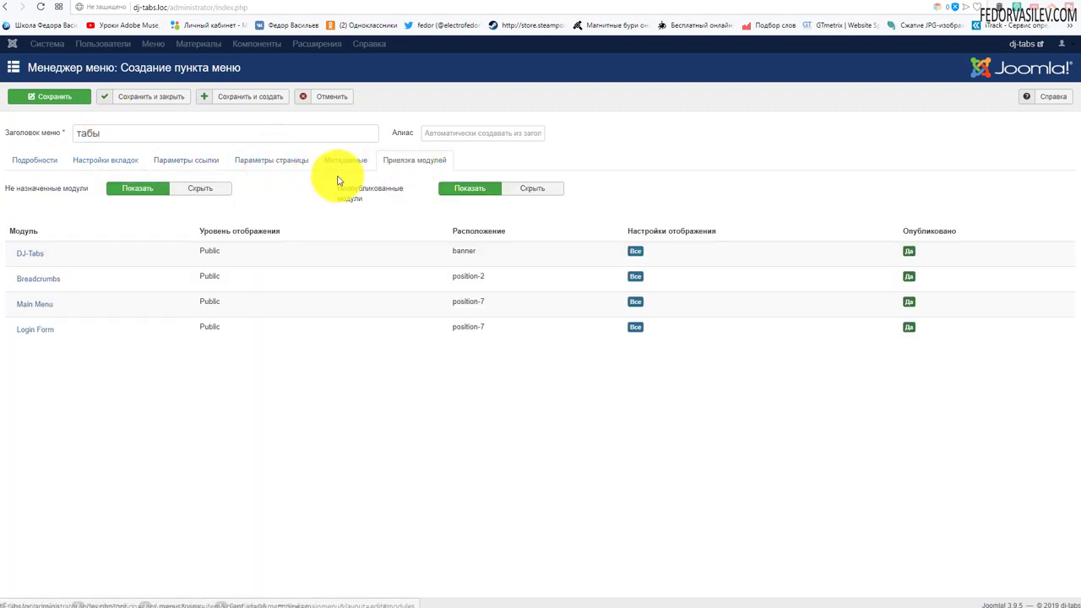
{"action": "left_click", "coordinate": [98, 164]}
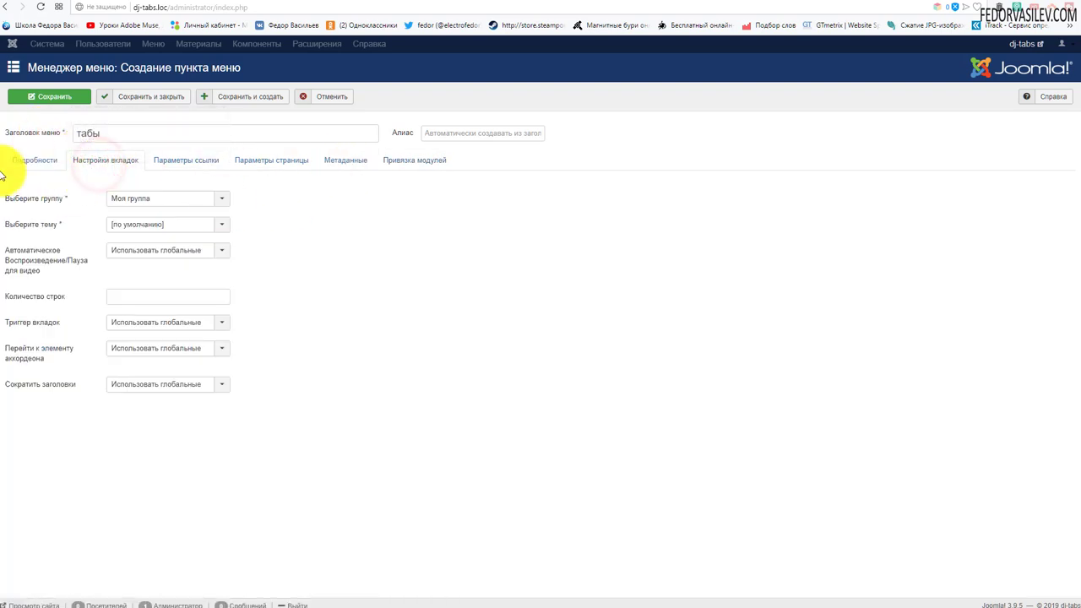
- Save the menu item and open the "табы" page on the public site
{"action": "left_click", "coordinate": [25, 160]}
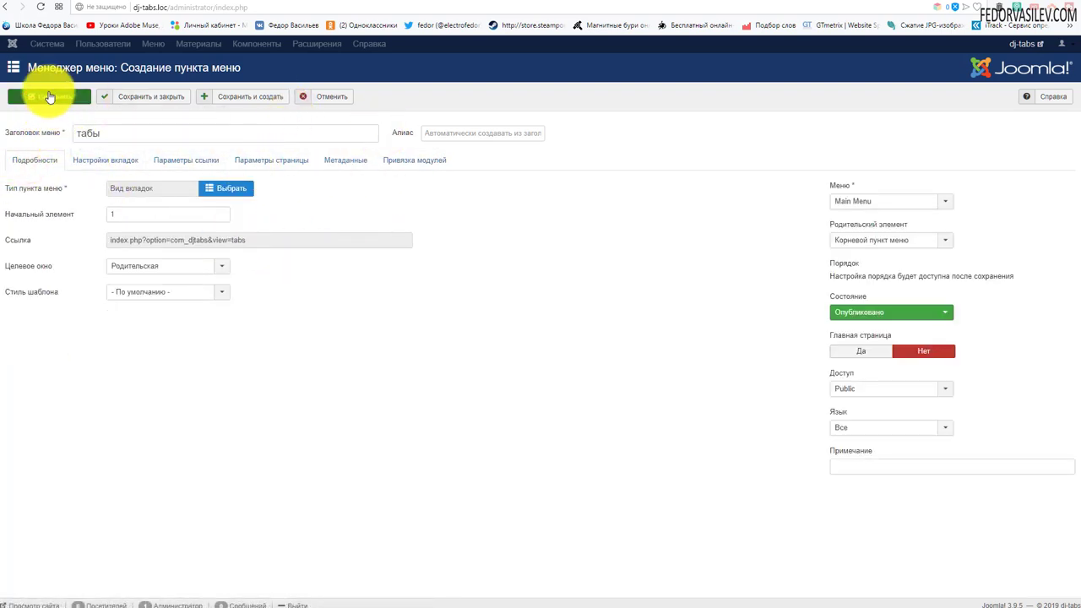
{"action": "left_click", "coordinate": [896, 5]}
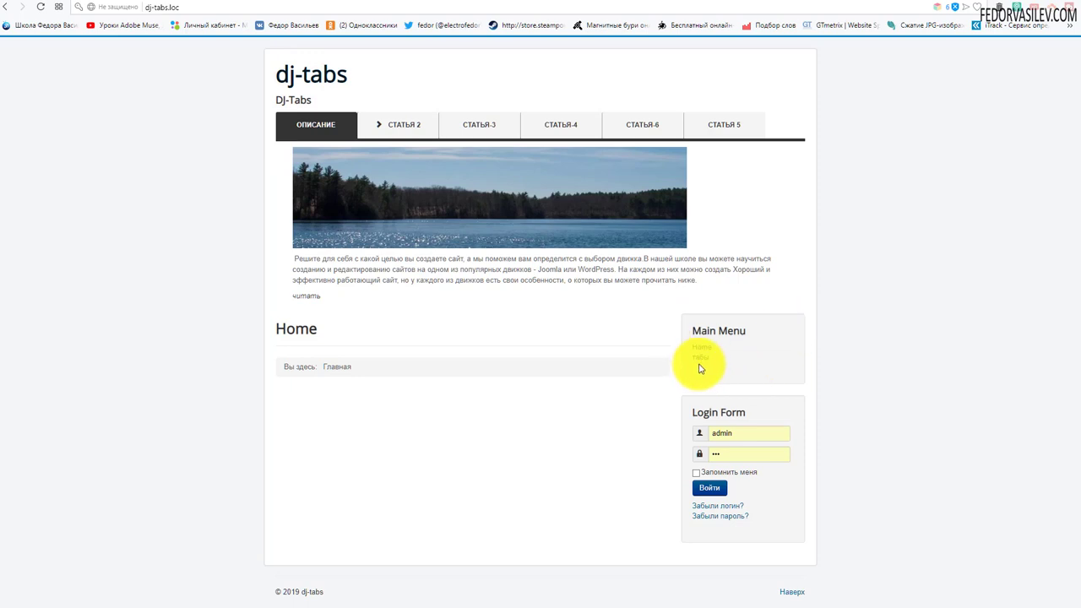
{"action": "left_click", "coordinate": [701, 358]}
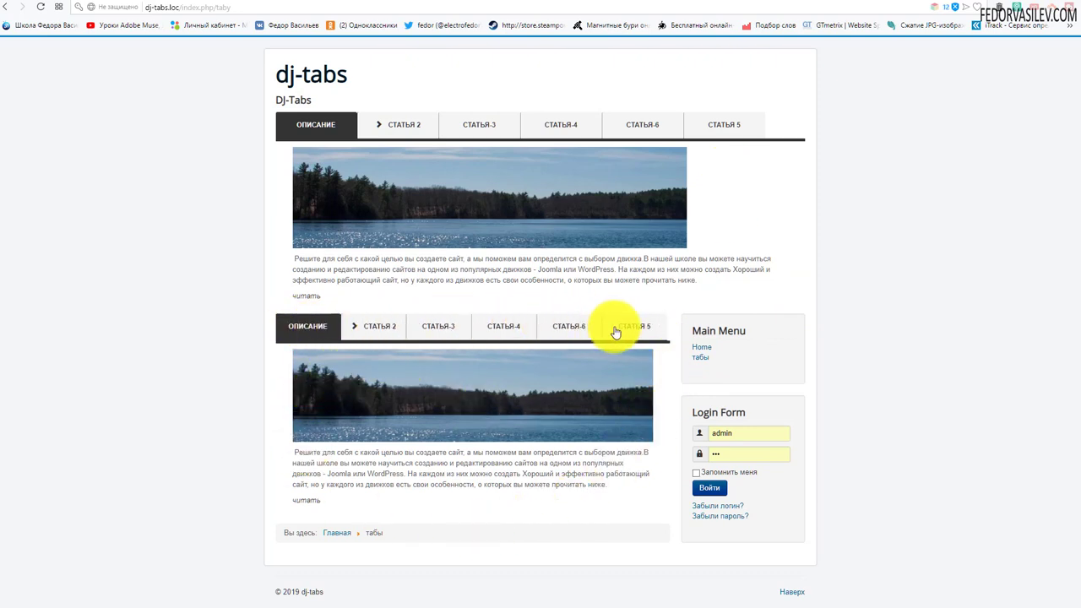
- Check the tabs in the "табы" page's content area by switching through Статья 2, Статья-3, Статья-4 and Статья-6
{"action": "left_click", "coordinate": [381, 335]}
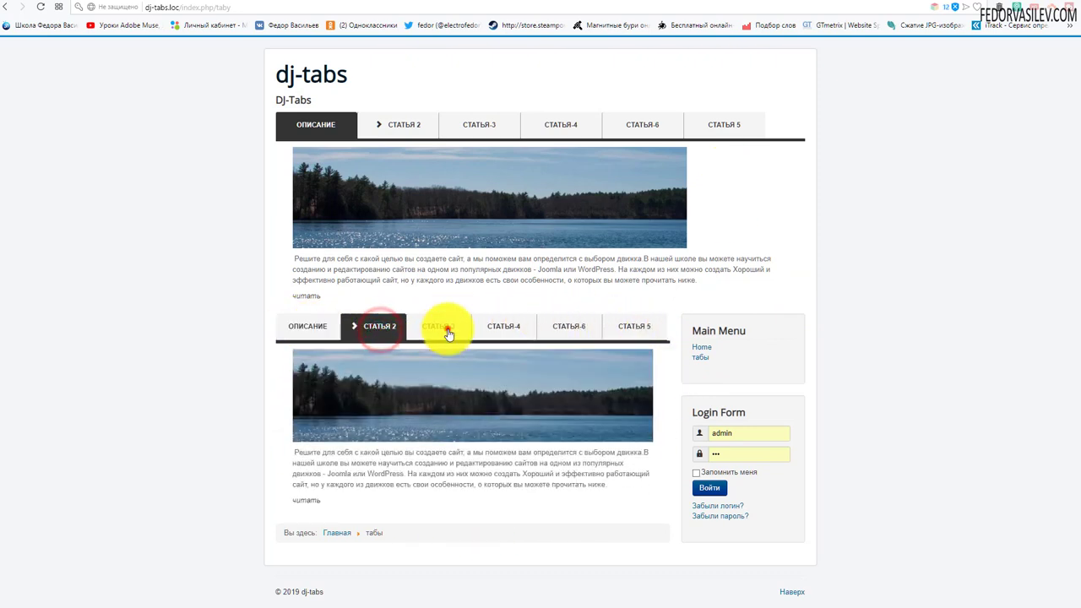
{"action": "left_click", "coordinate": [445, 327]}
{"action": "left_click", "coordinate": [503, 337]}
{"action": "left_click", "coordinate": [583, 328]}
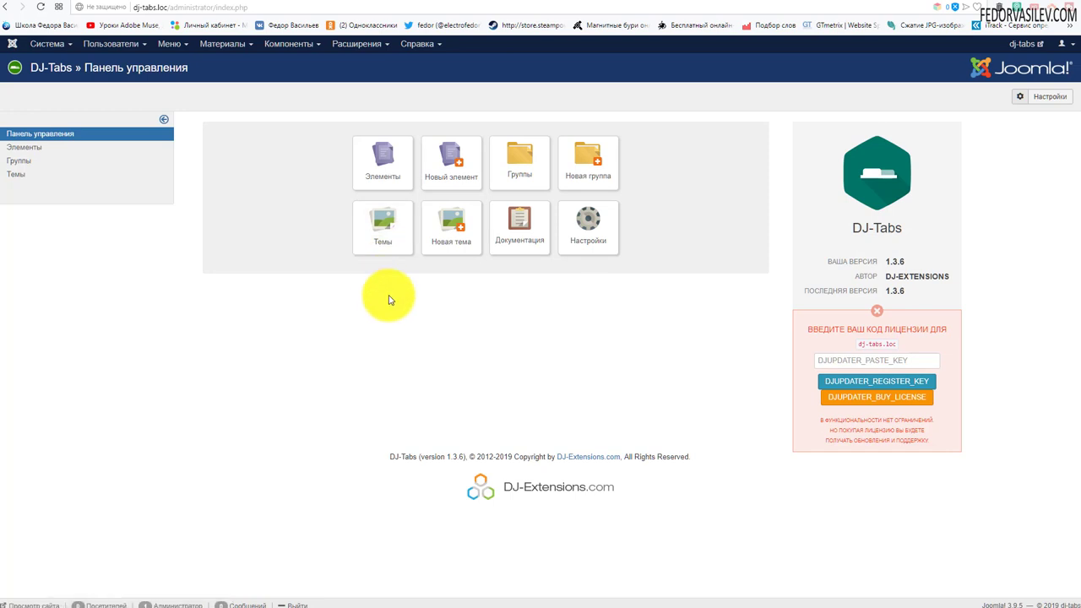
- Review the DJ-Tabs theme list and the general and styling settings of a blank new theme, leaving it without saving
{"action": "left_click", "coordinate": [381, 221]}
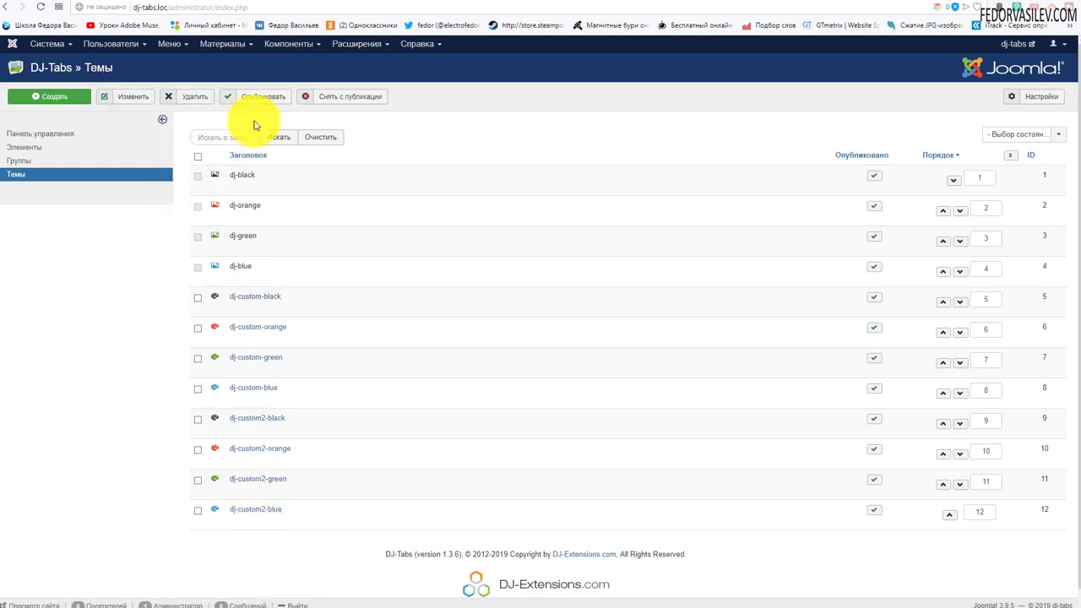
{"action": "left_click", "coordinate": [37, 139]}
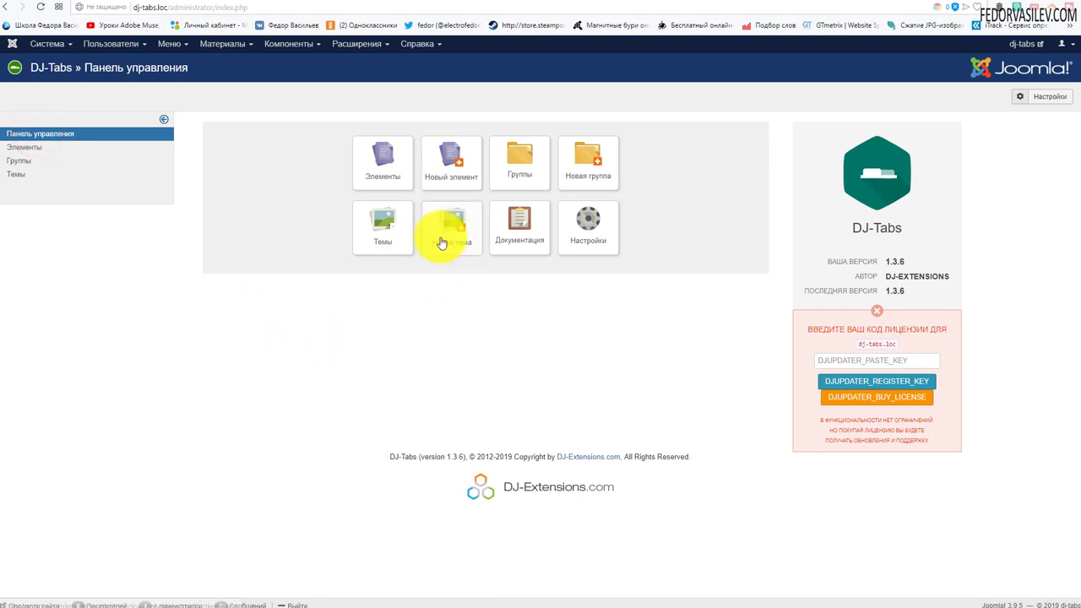
{"action": "left_click", "coordinate": [441, 237]}
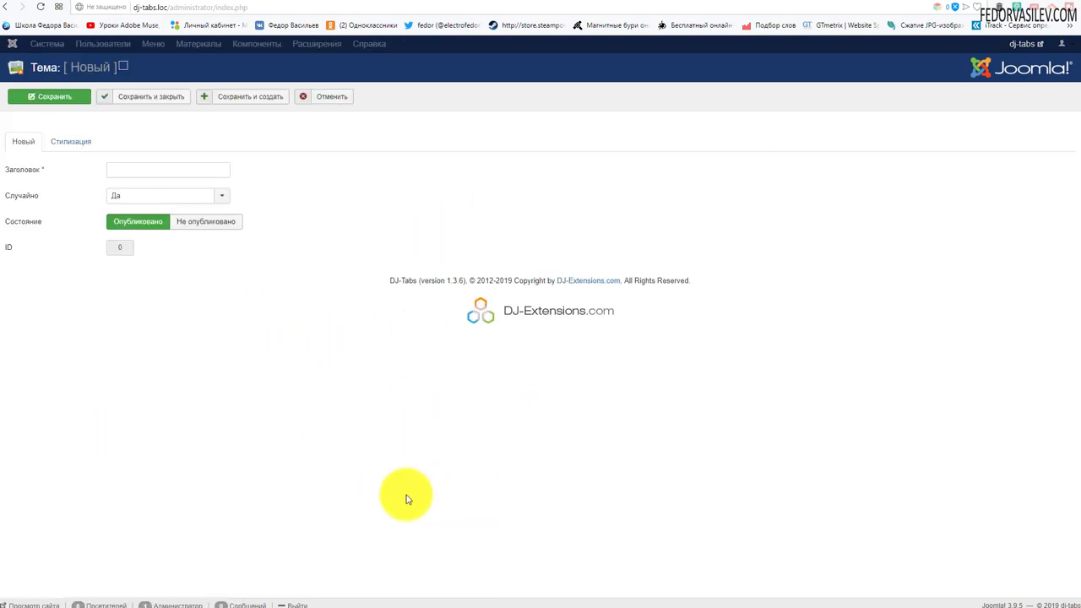
{"action": "left_click", "coordinate": [73, 144]}
{"action": "left_click", "coordinate": [18, 145]}
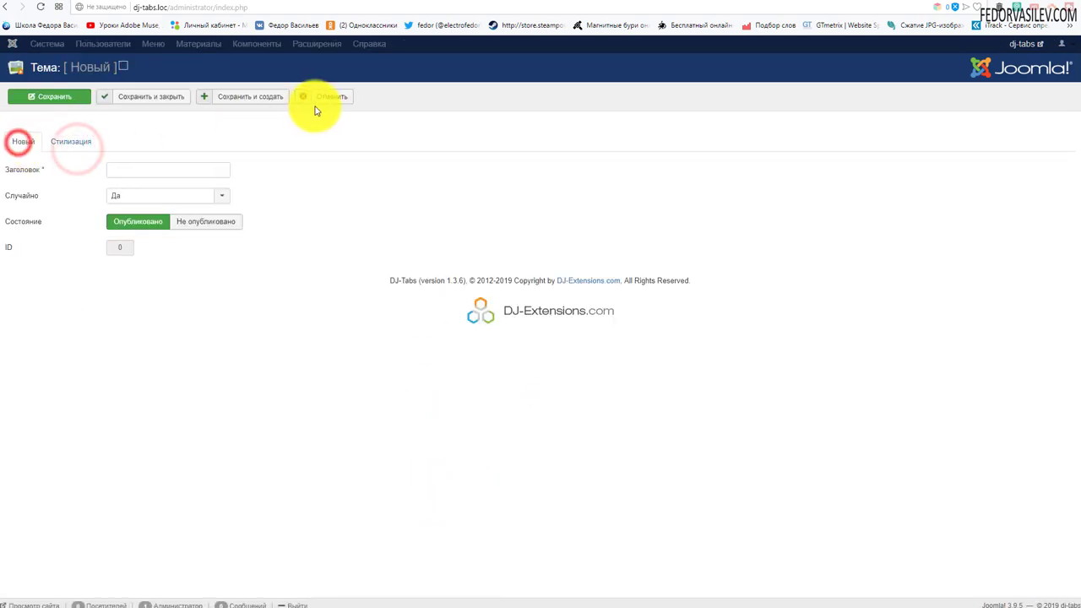
{"action": "left_click", "coordinate": [325, 96]}
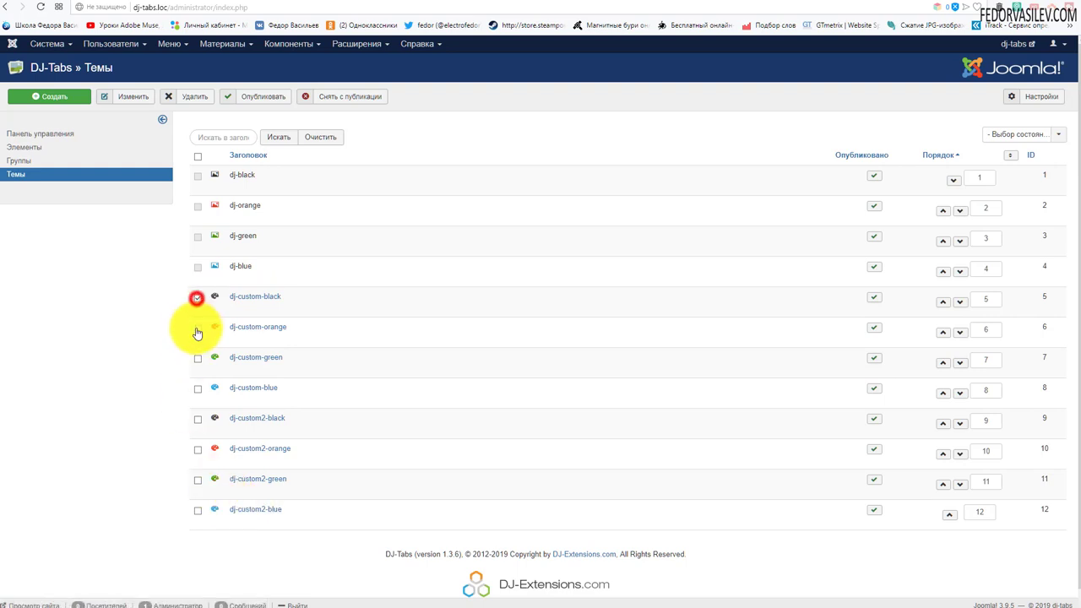
- Select the dj-custom-black theme in the DJ-Tabs theme list and open it for editing
{"action": "left_click", "coordinate": [197, 297]}
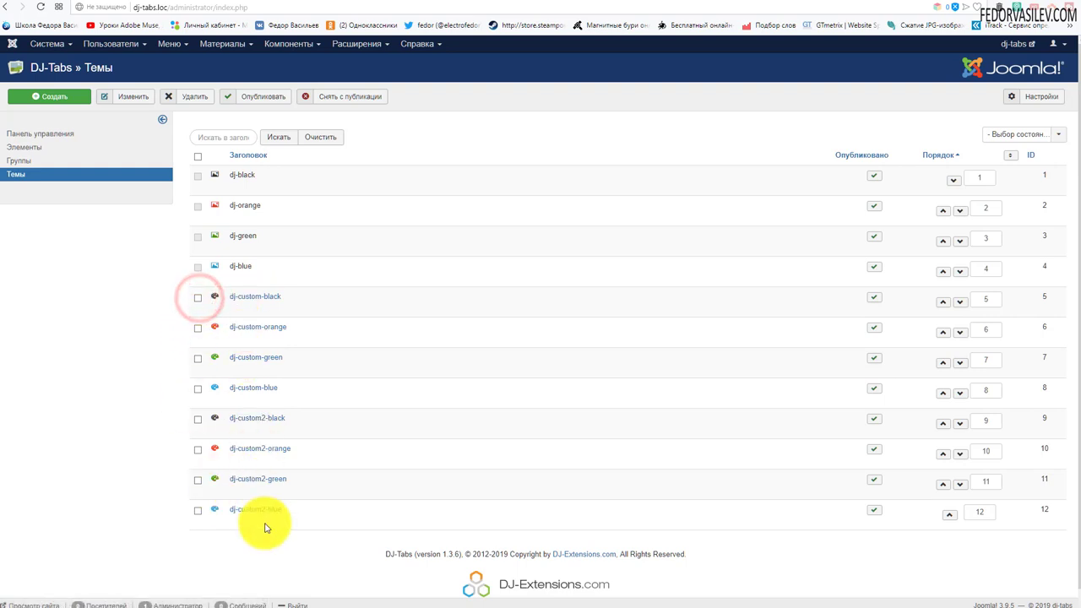
{"action": "left_click", "coordinate": [197, 298]}
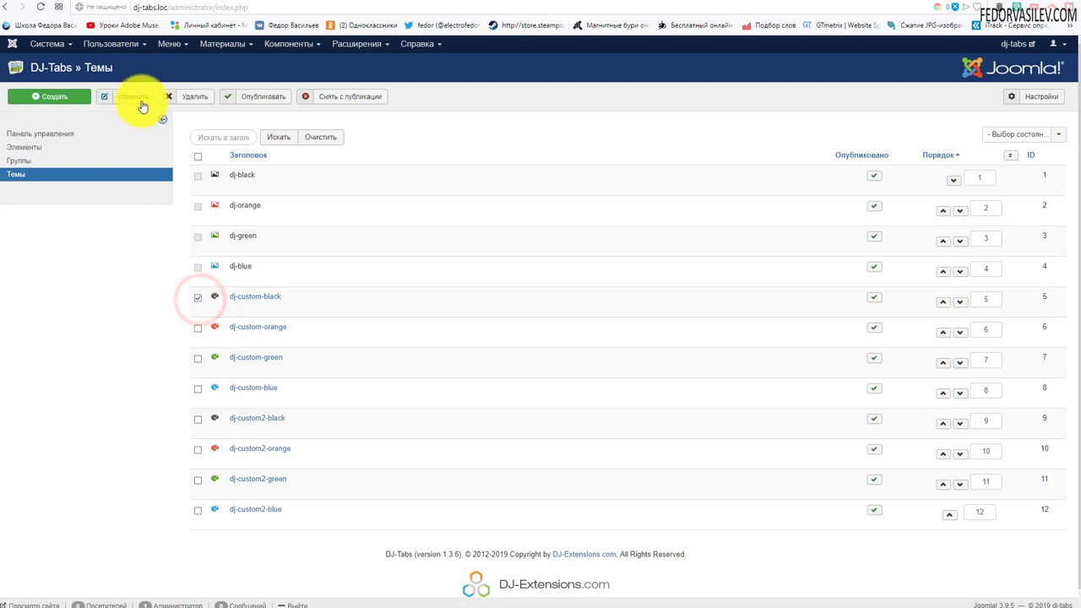
{"action": "left_click", "coordinate": [133, 97]}
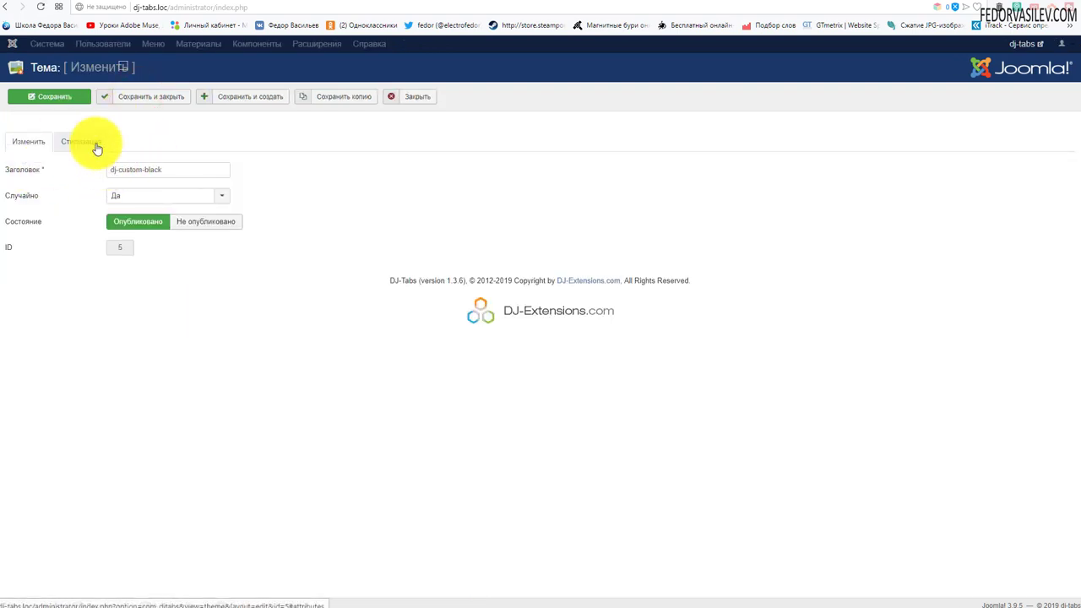
{"action": "left_click", "coordinate": [189, 300]}
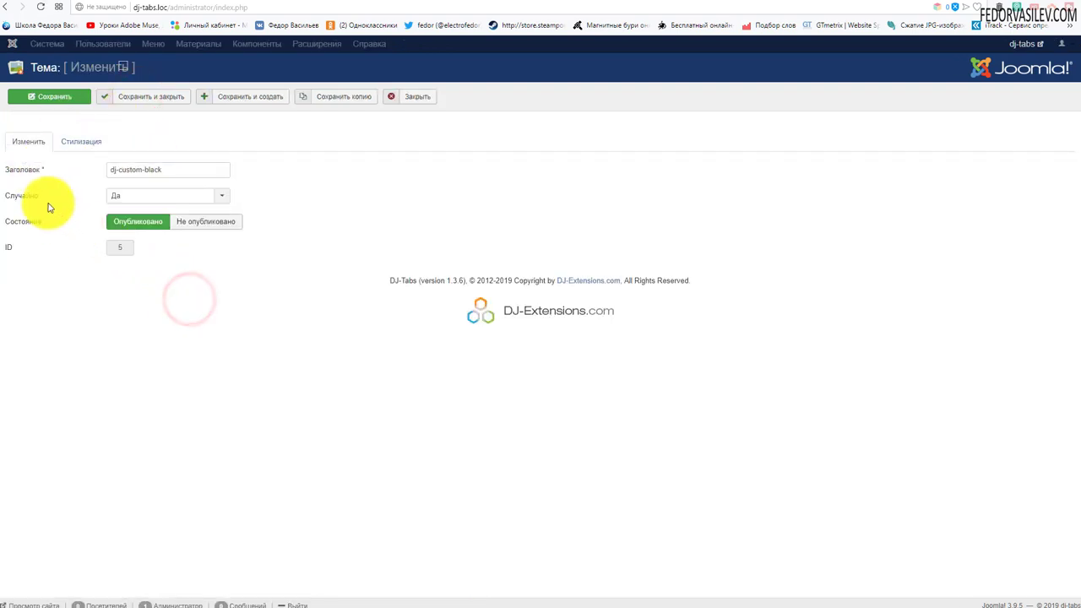
- Examine the general options and the styling sizes, colors, borders and radii of the dj-custom-black theme
{"action": "left_click", "coordinate": [132, 196]}
{"action": "left_click", "coordinate": [66, 185]}
{"action": "left_click", "coordinate": [55, 141]}
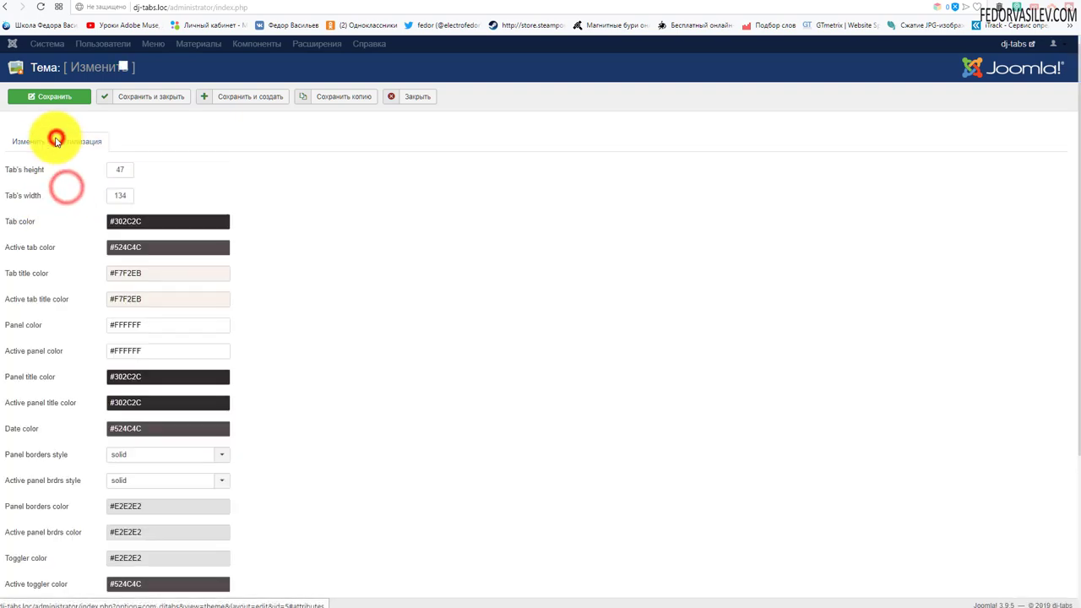
{"action": "scroll", "coordinate": [75, 175], "scroll_direction": "down", "scroll_amount": 5}
{"action": "scroll", "coordinate": [50, 169], "scroll_direction": "up", "scroll_amount": 5}
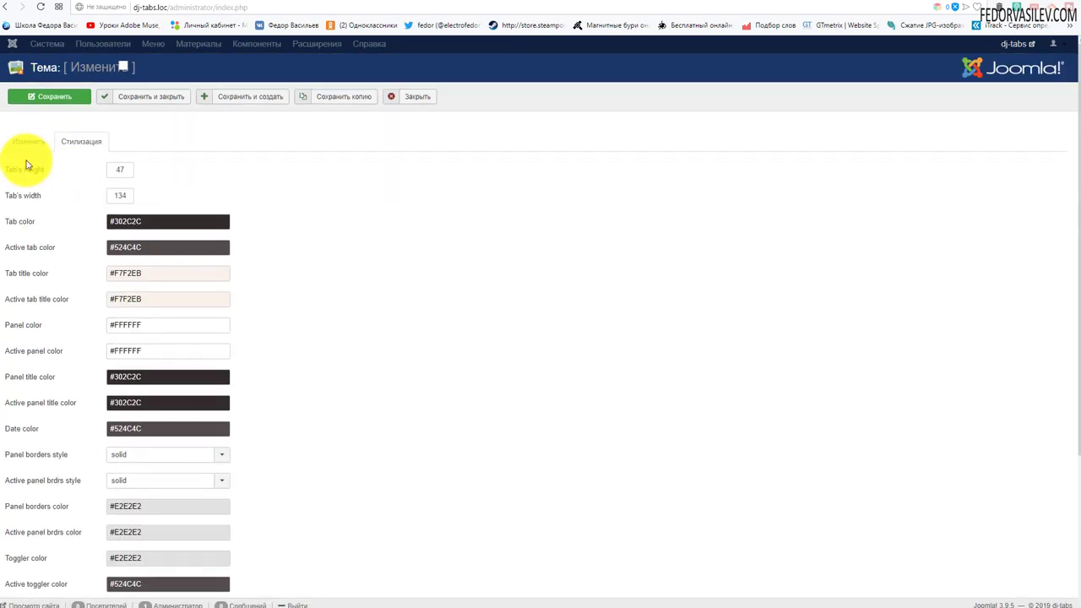
{"action": "left_click", "coordinate": [20, 143]}
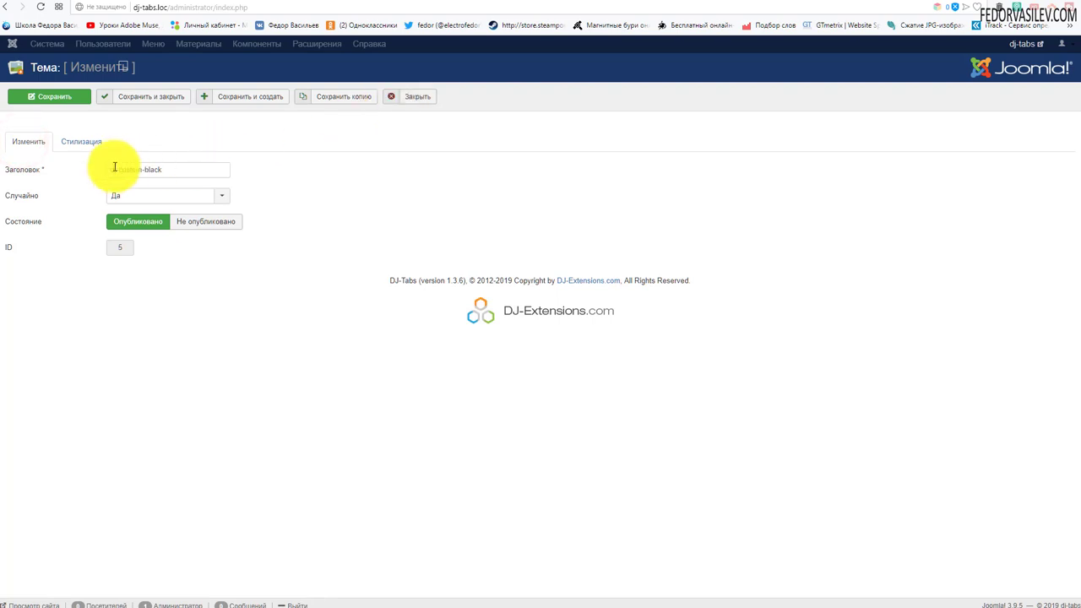
{"action": "left_click", "coordinate": [79, 143]}
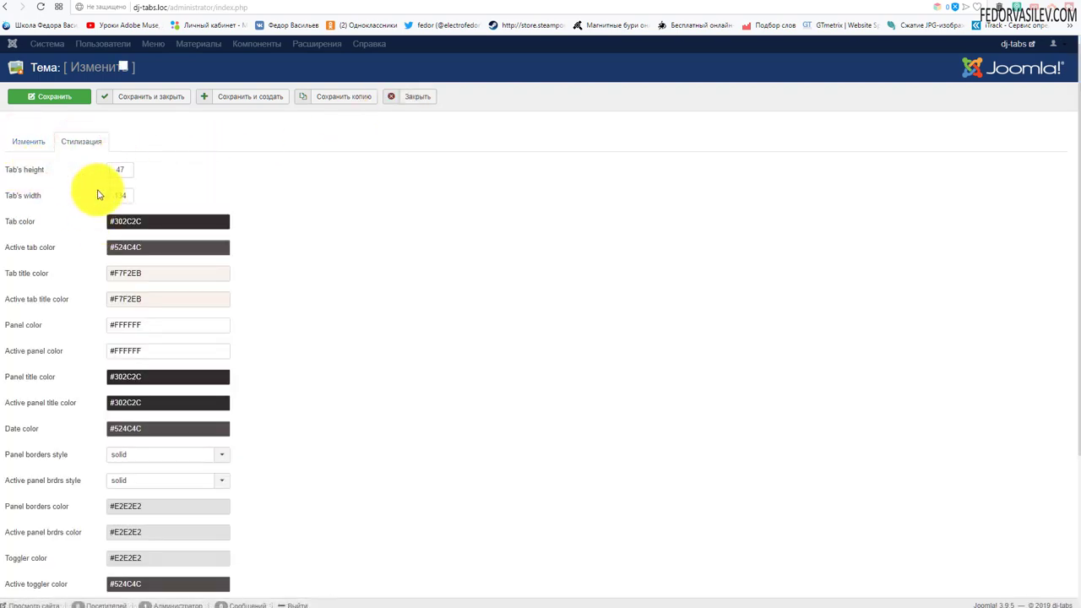
{"action": "scroll", "coordinate": [97, 195], "scroll_direction": "down", "scroll_amount": 5}
{"action": "scroll", "coordinate": [72, 239], "scroll_direction": "up", "scroll_amount": 5}
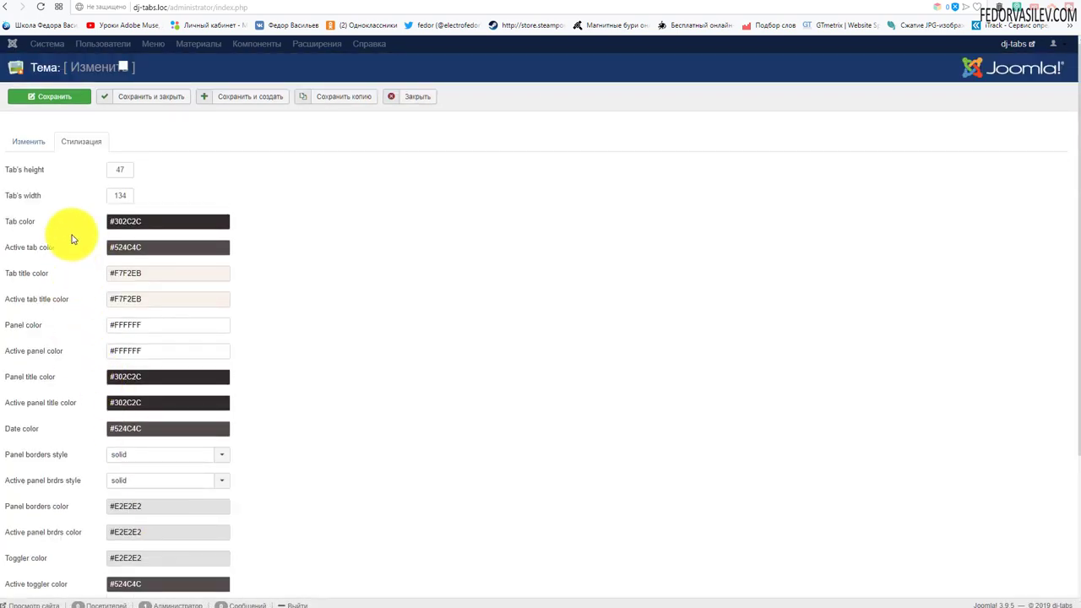
- Try two sets of randomly generated styling colors on the dj-custom-black theme and close it without saving
{"action": "left_click", "coordinate": [121, 67]}
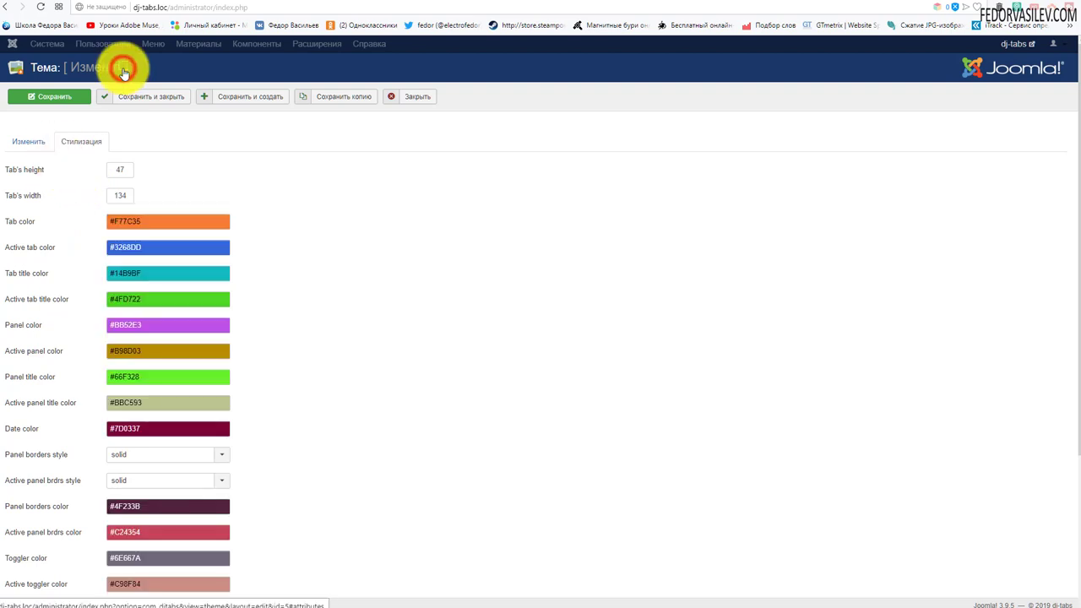
{"action": "scroll", "coordinate": [172, 165], "scroll_direction": "down", "scroll_amount": 1}
{"action": "scroll", "coordinate": [194, 397], "scroll_direction": "down", "scroll_amount": 1}
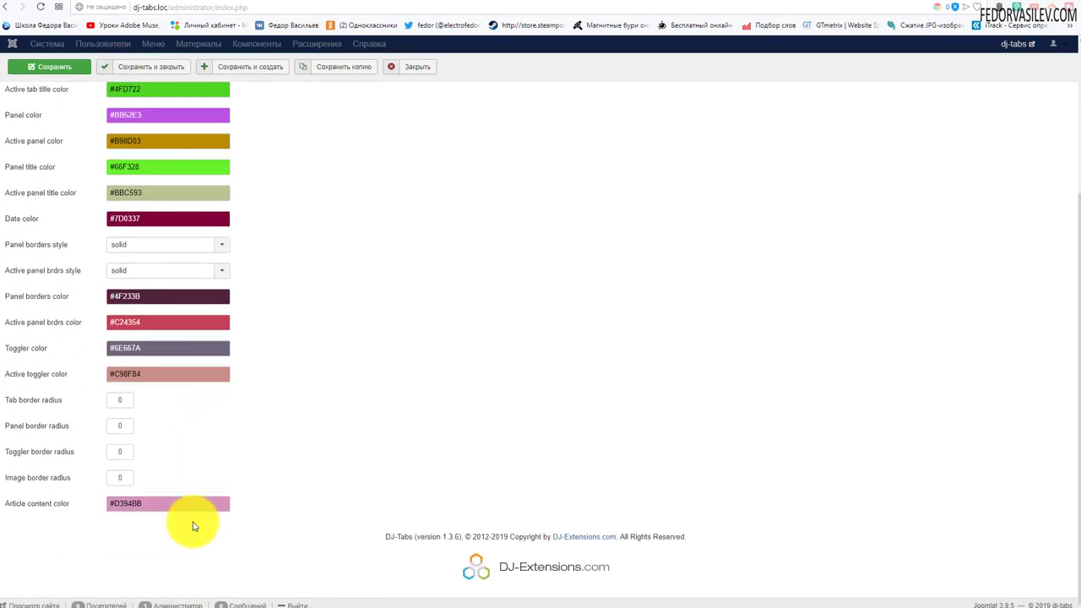
{"action": "scroll", "coordinate": [160, 498], "scroll_direction": "up", "scroll_amount": 2}
{"action": "left_click", "coordinate": [122, 67]}
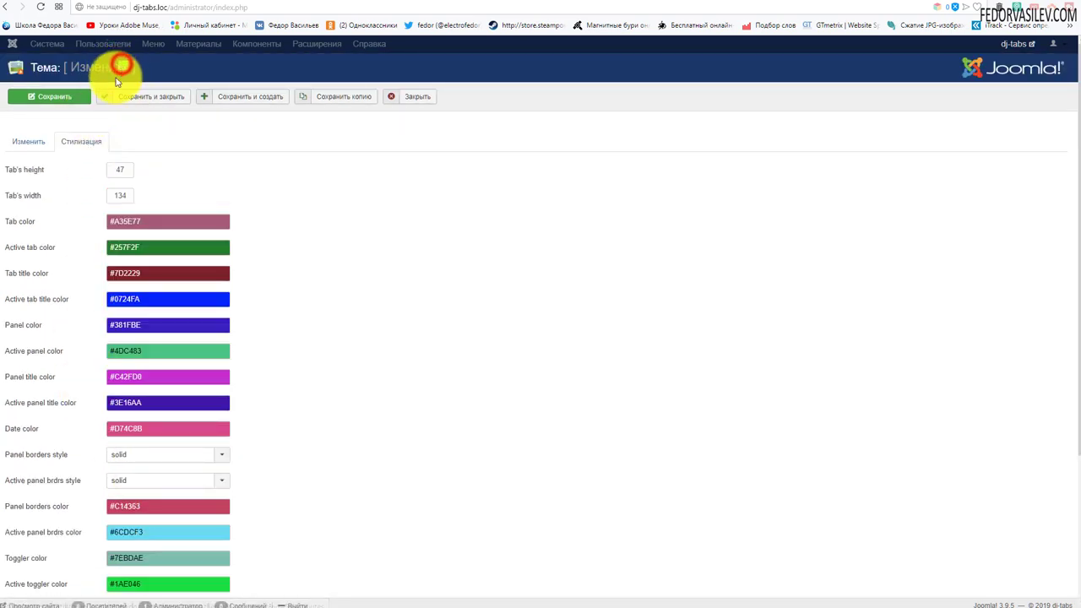
{"action": "scroll", "coordinate": [133, 253], "scroll_direction": "down", "scroll_amount": 2}
{"action": "scroll", "coordinate": [253, 186], "scroll_direction": "up", "scroll_amount": 2}
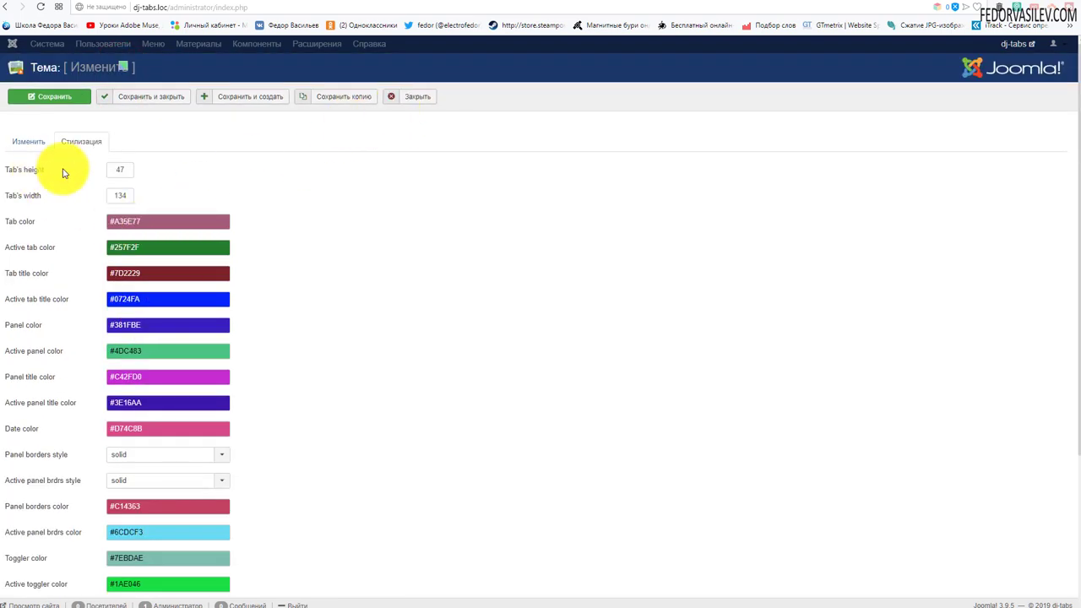
{"action": "scroll", "coordinate": [176, 244], "scroll_direction": "down", "scroll_amount": 2}
{"action": "scroll", "coordinate": [212, 278], "scroll_direction": "up", "scroll_amount": 2}
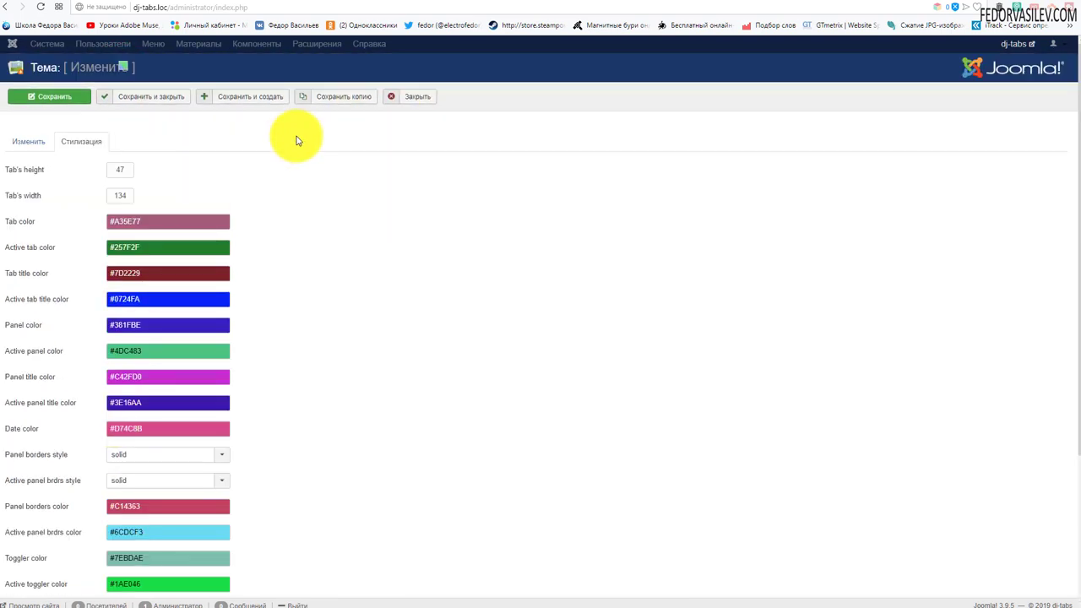
{"action": "left_click", "coordinate": [403, 98]}
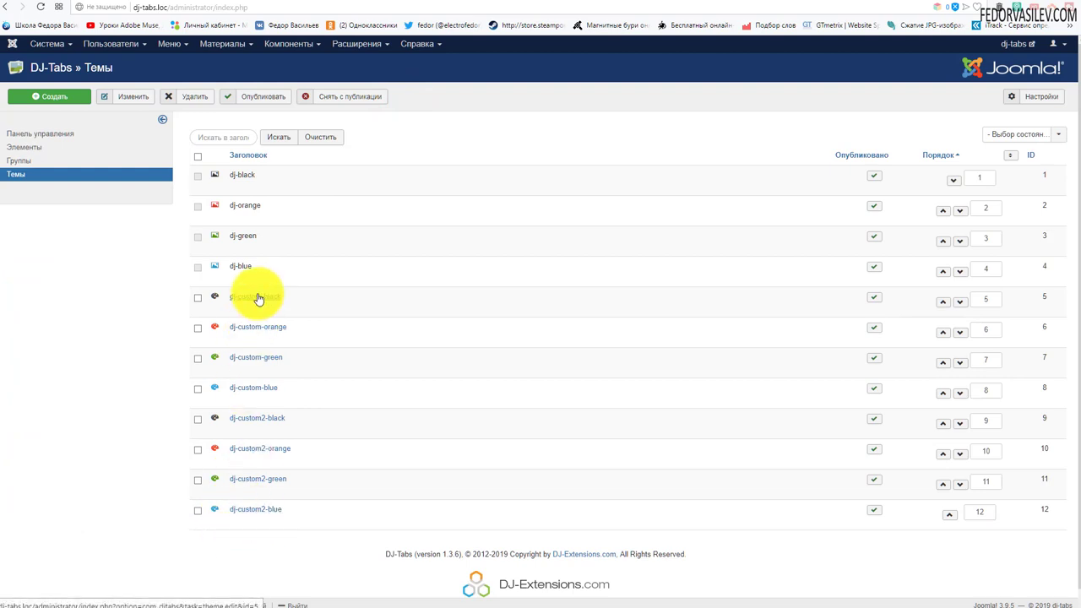
- Look at the tabs on the public page and review the themes selectable in the DJ-Tabs site module, keeping its default theme
{"action": "left_click", "coordinate": [901, 3]}
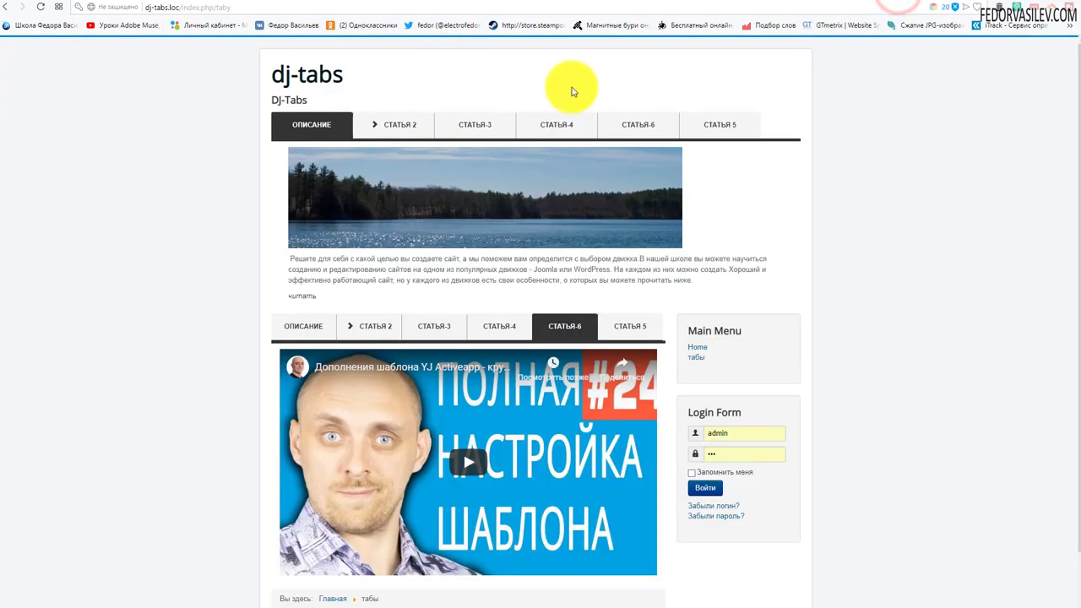
{"action": "left_click", "coordinate": [854, 5]}
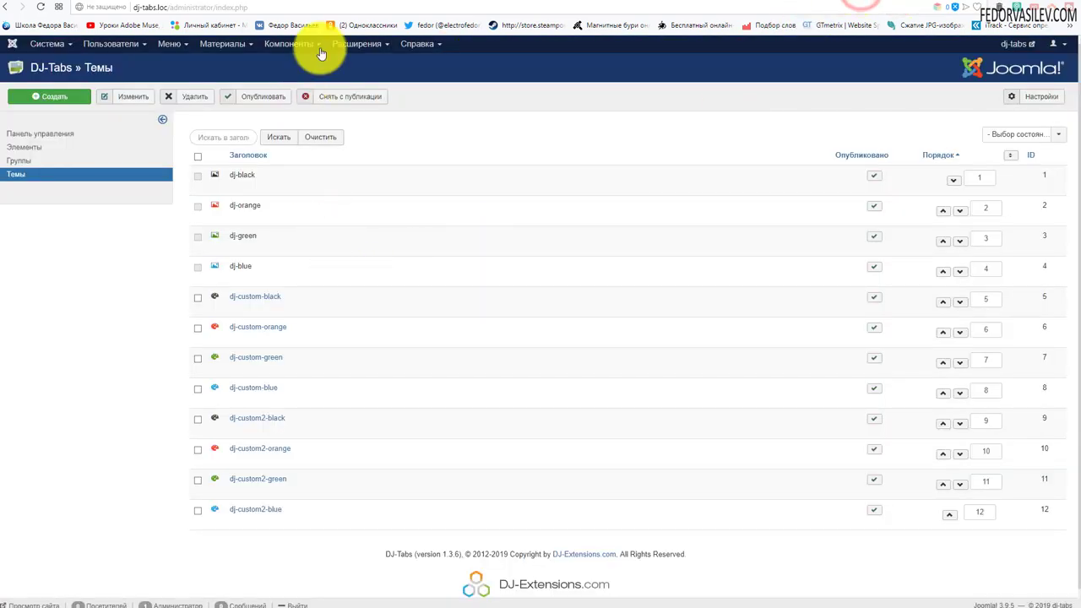
{"action": "left_click", "coordinate": [348, 46]}
{"action": "left_click", "coordinate": [352, 84]}
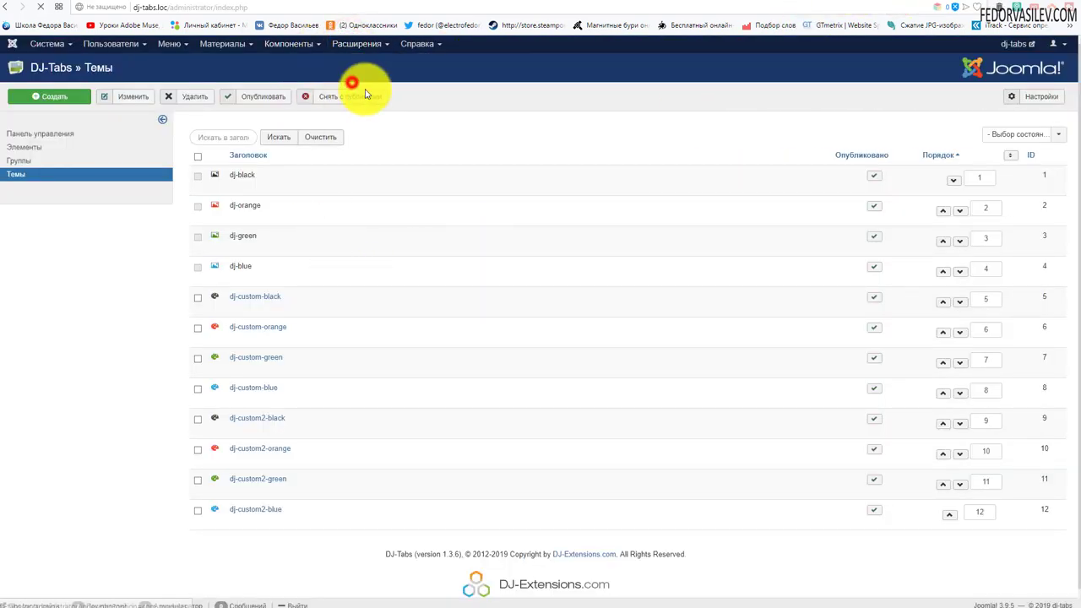
{"action": "left_click", "coordinate": [113, 171]}
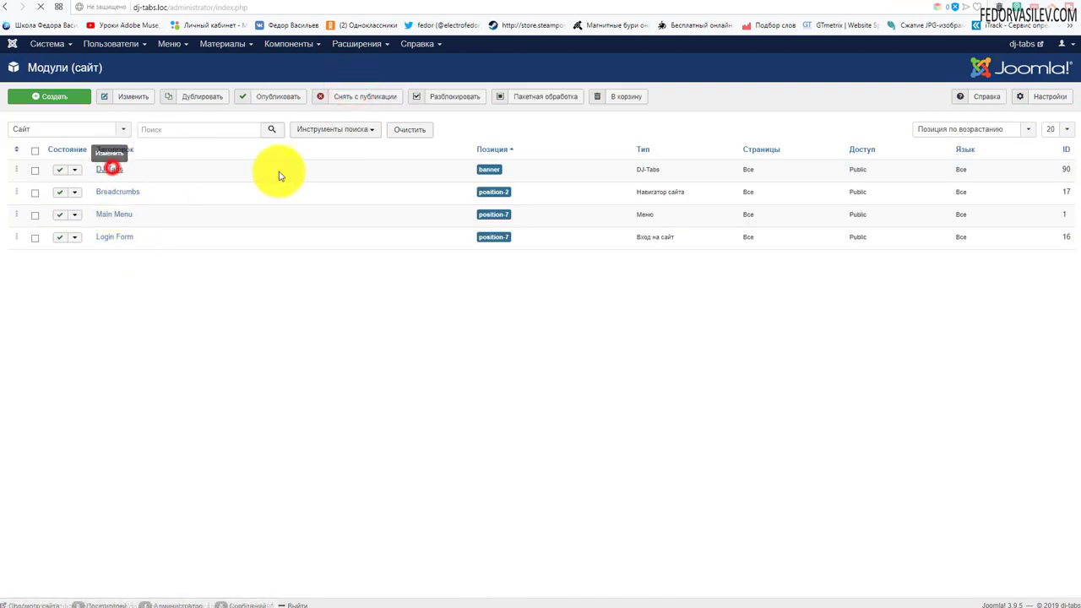
{"action": "left_click", "coordinate": [126, 296]}
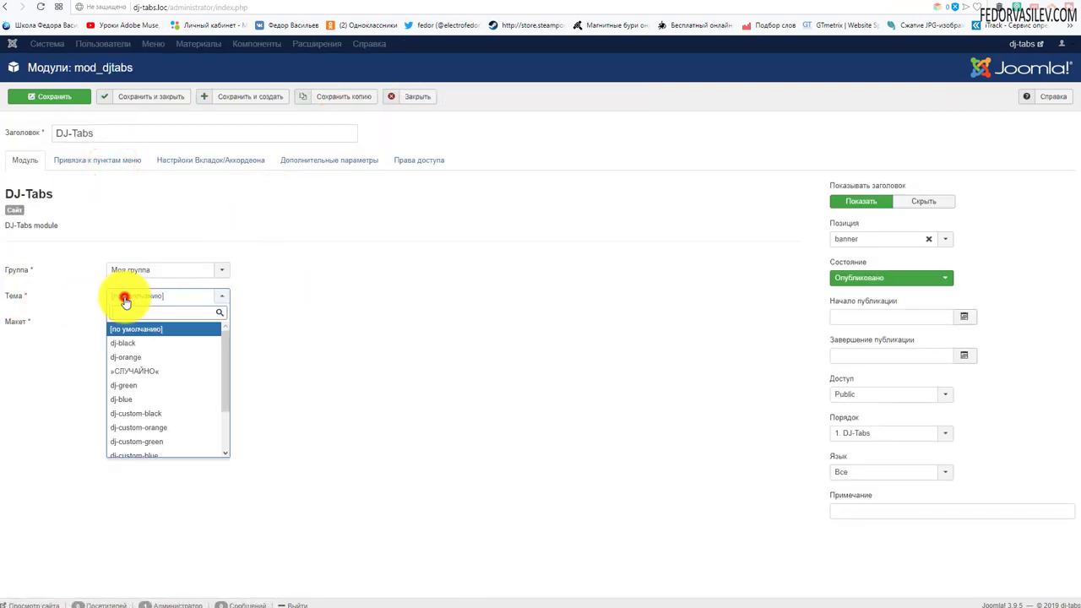
{"action": "scroll", "coordinate": [137, 422], "scroll_direction": "down", "scroll_amount": 3}
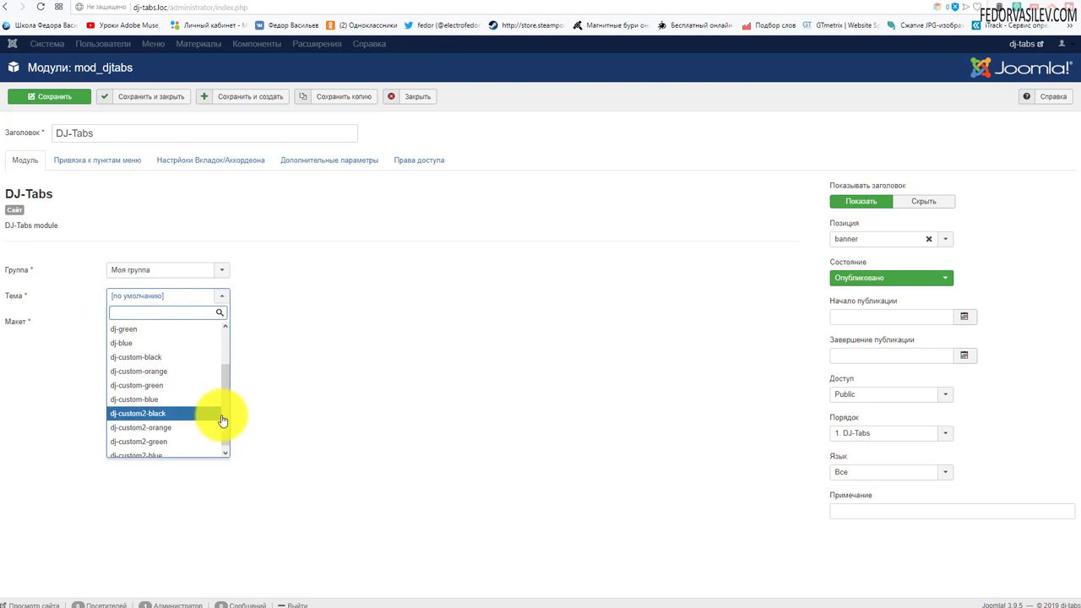
{"action": "left_click_drag", "start_coordinate": [222, 420], "coordinate": [242, 446]}
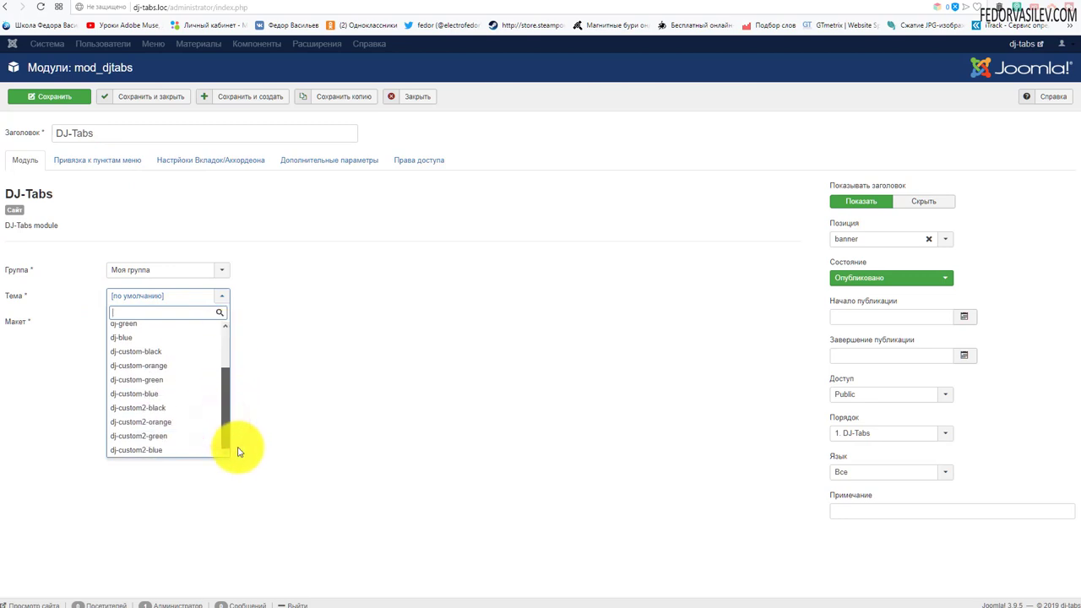
{"action": "left_click", "coordinate": [323, 372]}
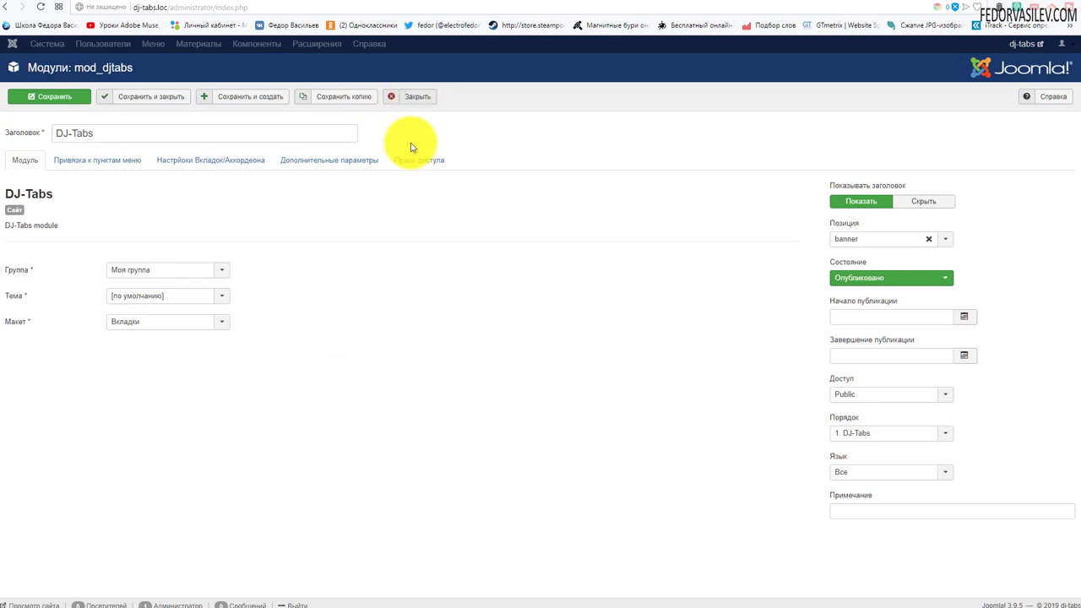
- Start a new DJ-Tabs theme from the component's control panel and title it "моя тема"
{"action": "left_click", "coordinate": [314, 51]}
{"action": "left_click", "coordinate": [316, 66]}
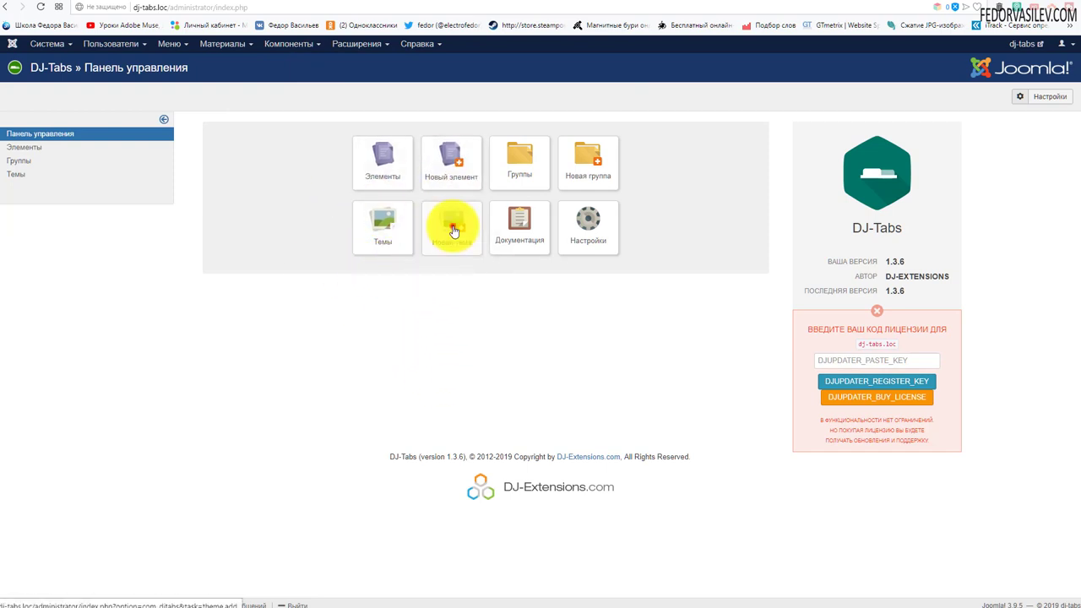
{"action": "left_click", "coordinate": [451, 225]}
{"action": "left_click", "coordinate": [154, 169]}
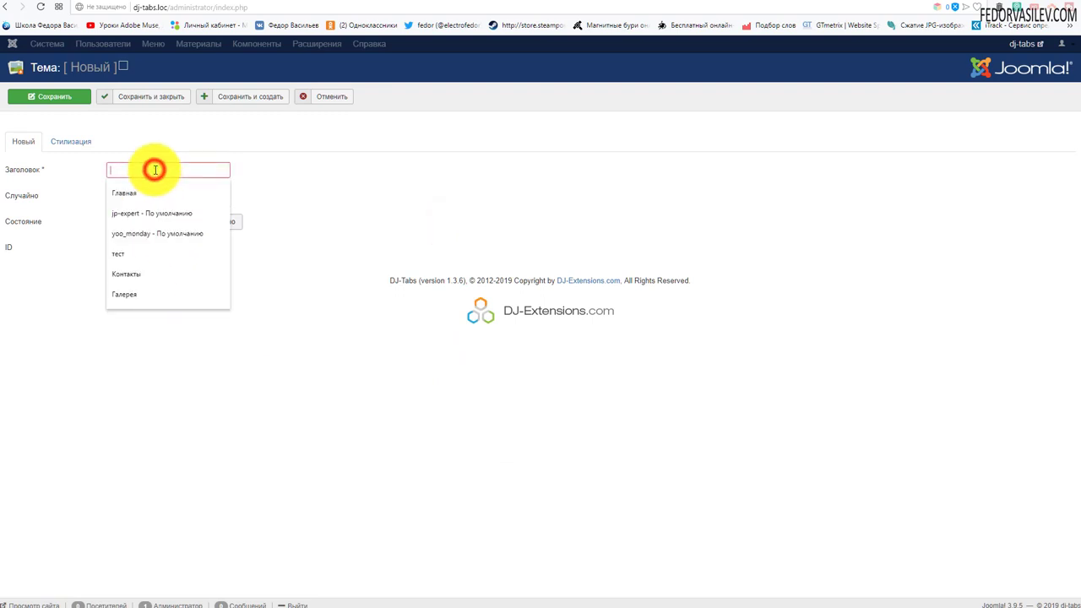
{"action": "type", "text": "моя т"}
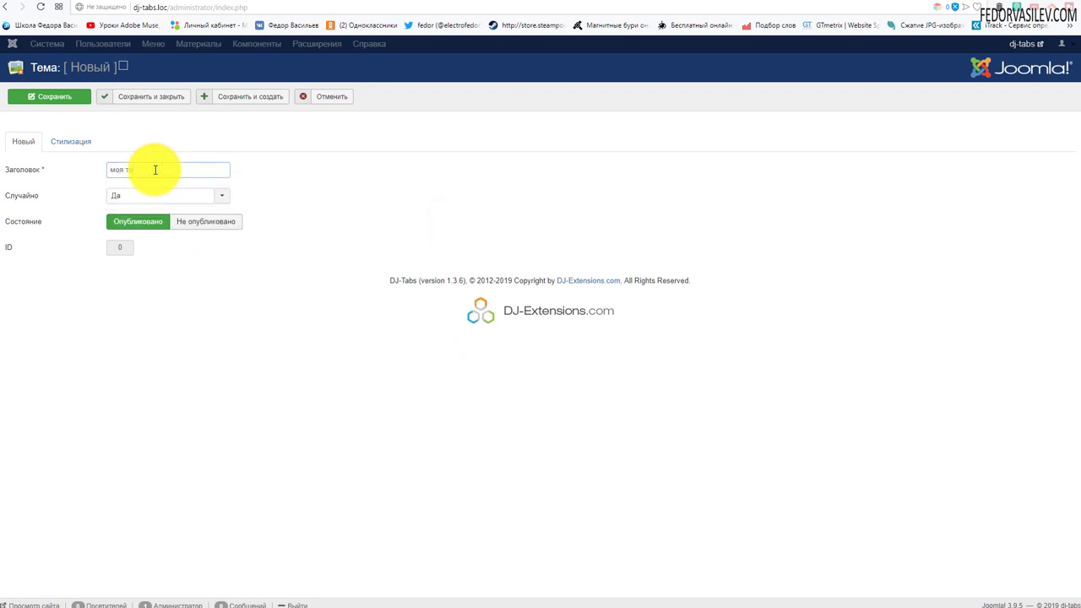
{"action": "type", "text": "ема"}
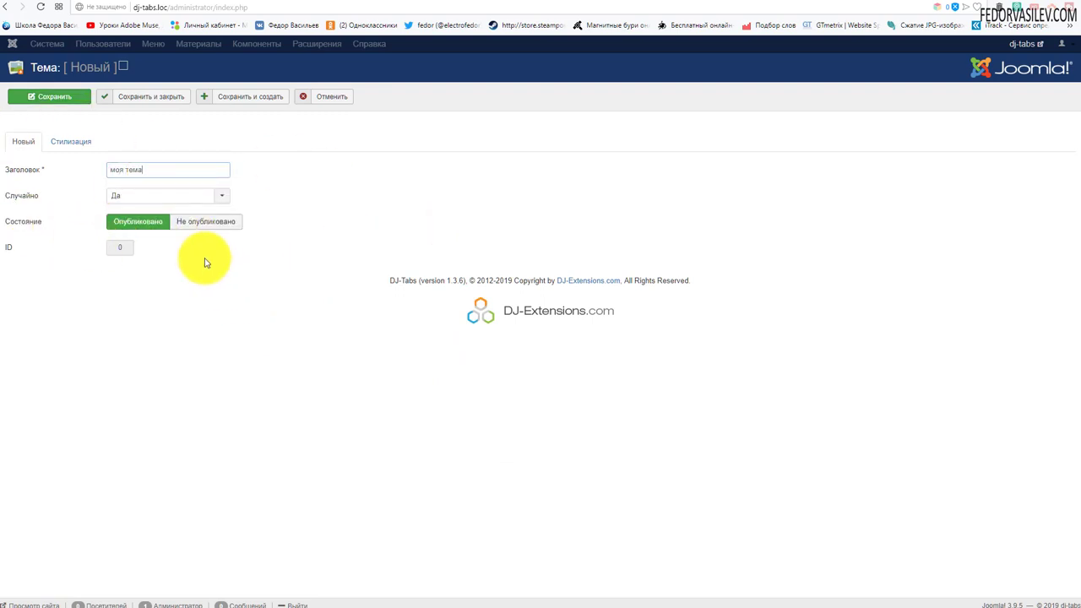
- Set the tab color to bright green #00FF2A in the new theme's styling settings
{"action": "left_click", "coordinate": [66, 148]}
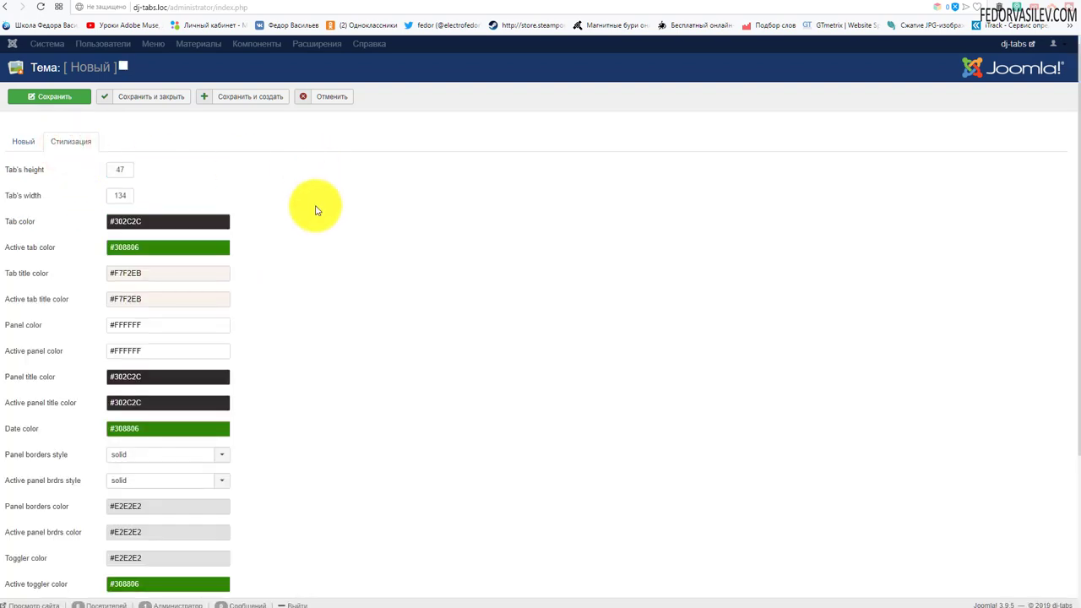
{"action": "left_click", "coordinate": [125, 171]}
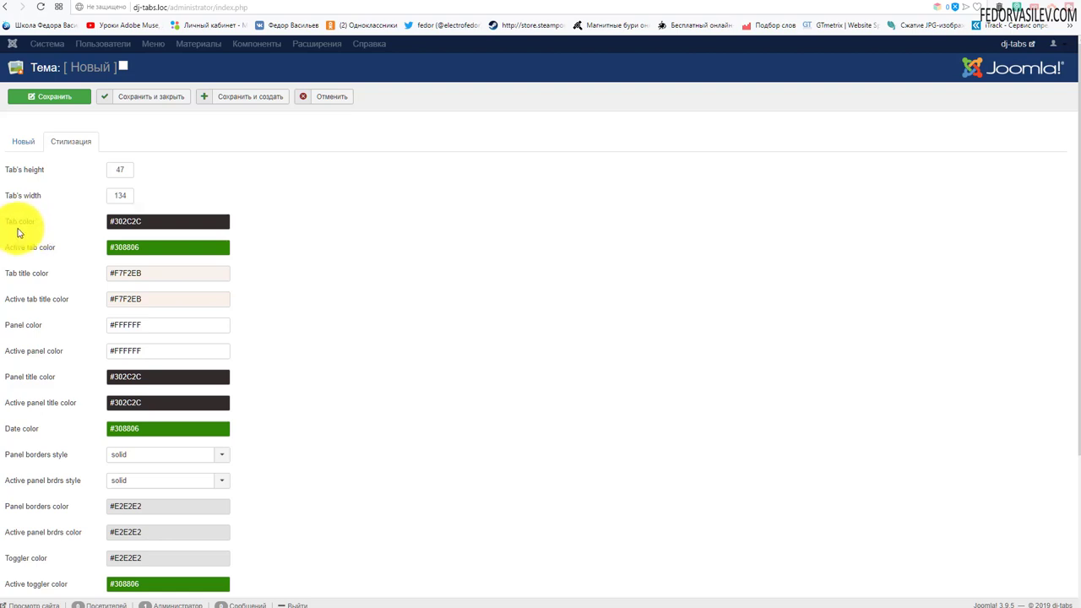
{"action": "left_click", "coordinate": [133, 221]}
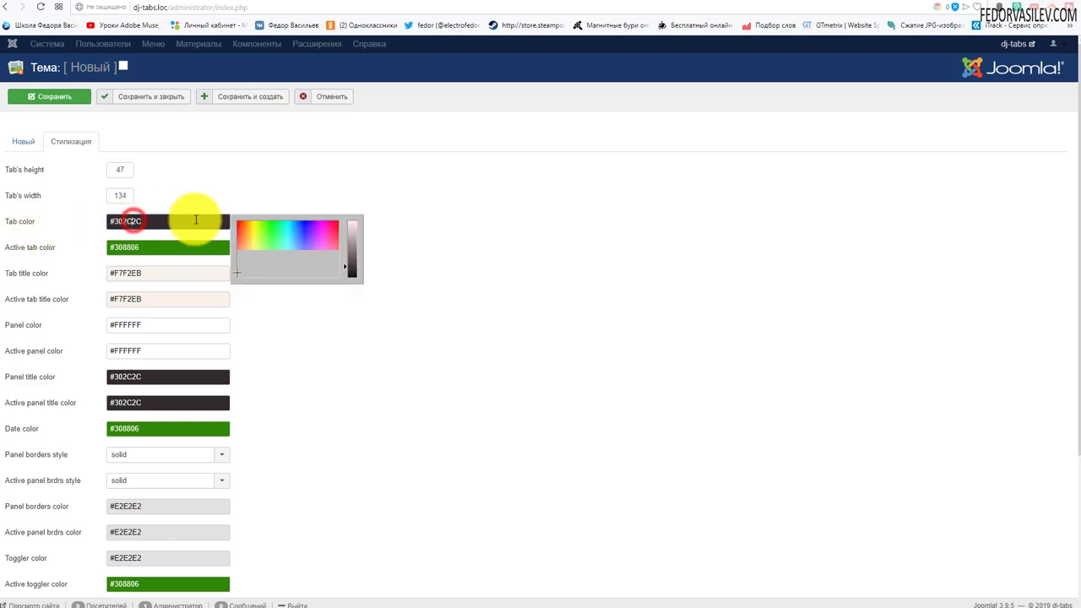
{"action": "left_click", "coordinate": [273, 219]}
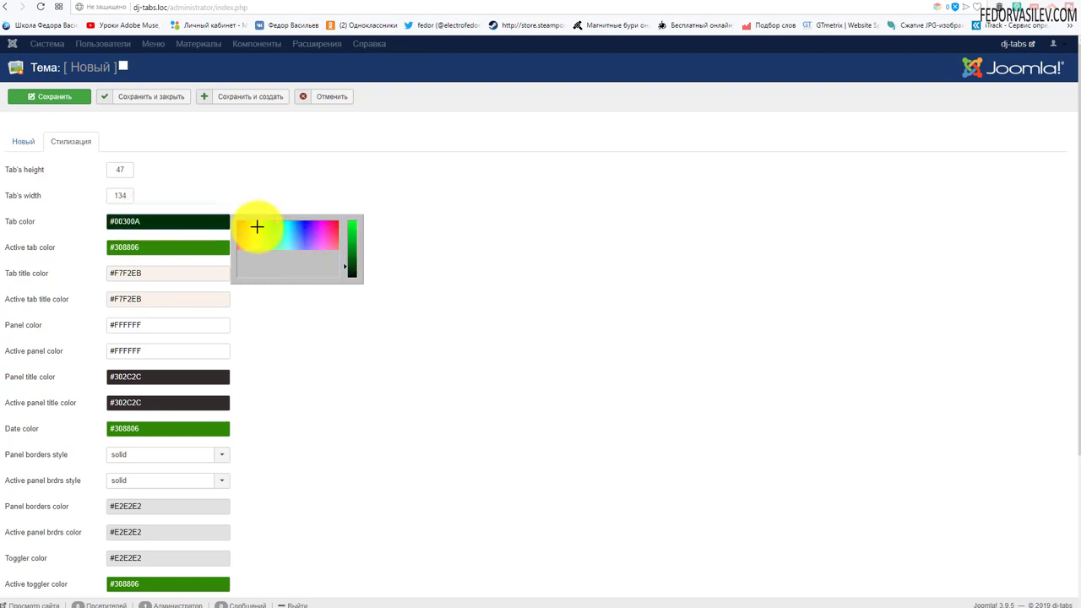
{"action": "left_click", "coordinate": [274, 241]}
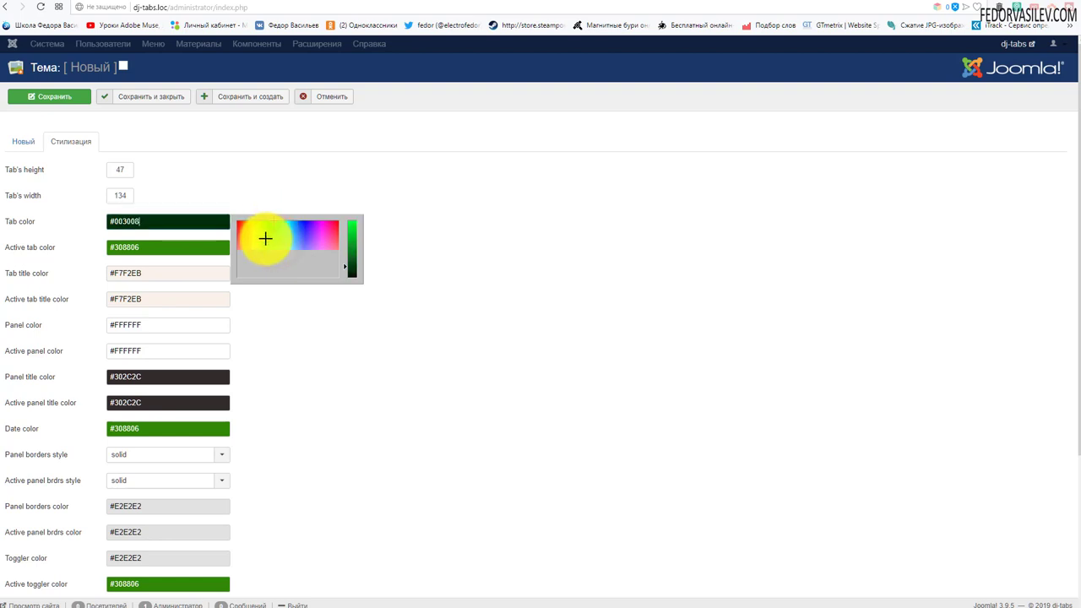
{"action": "left_click_drag", "start_coordinate": [353, 263], "coordinate": [353, 225]}
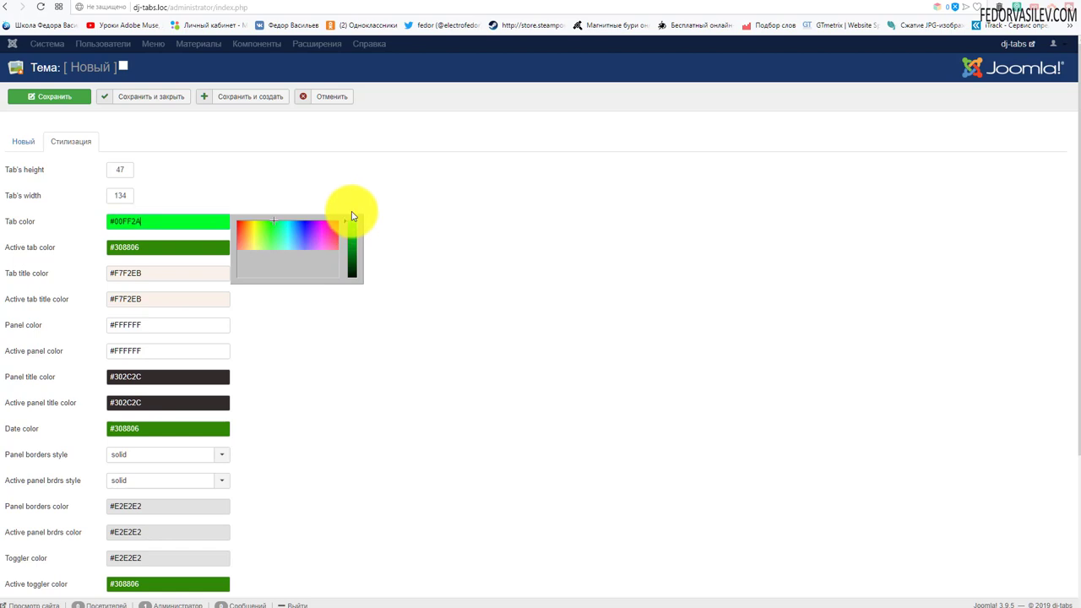
{"action": "left_click", "coordinate": [236, 171]}
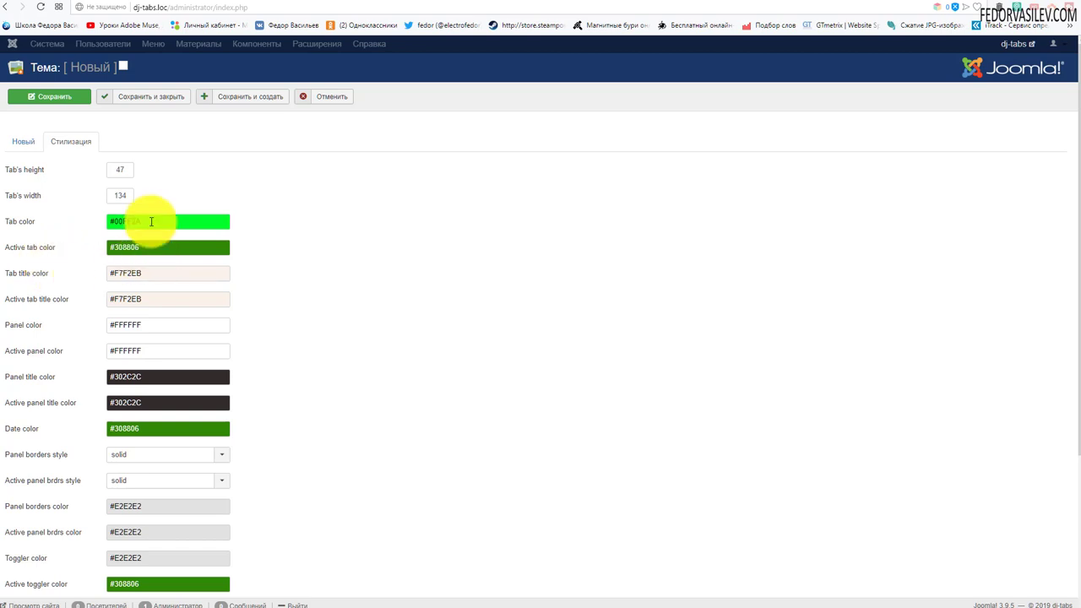
- Set the active tab color of the new theme to bright yellow #EEFF00
{"action": "left_click", "coordinate": [146, 253]}
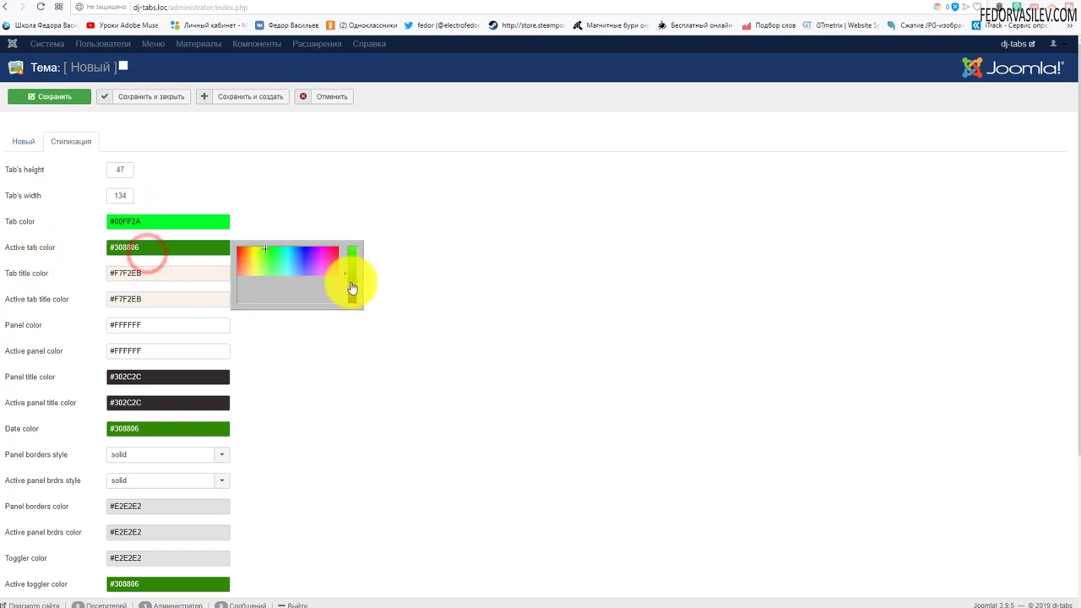
{"action": "left_click", "coordinate": [259, 256]}
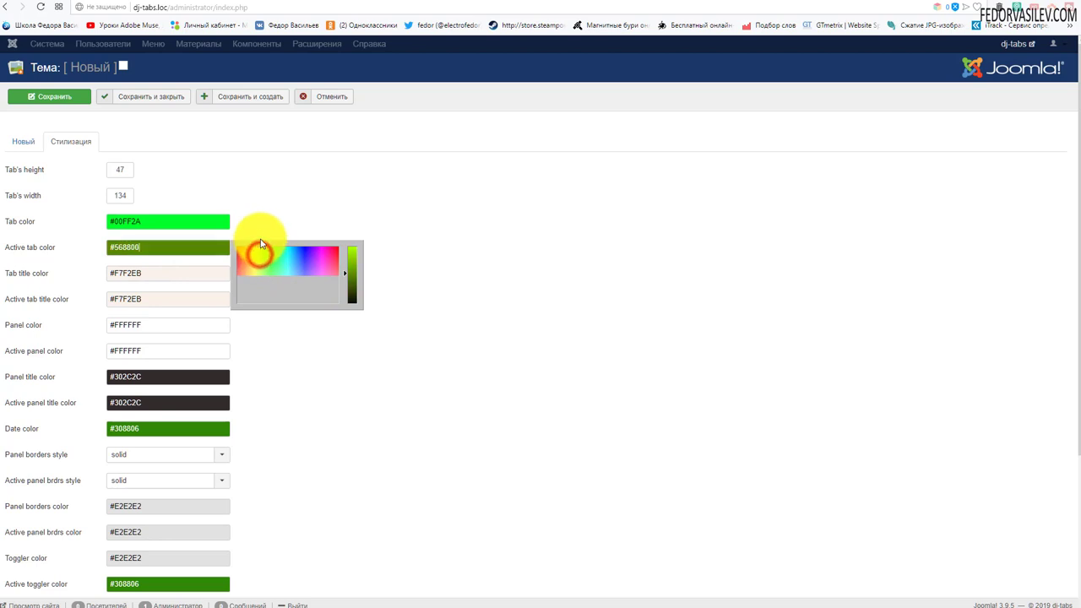
{"action": "left_click_drag", "start_coordinate": [254, 256], "coordinate": [254, 250]}
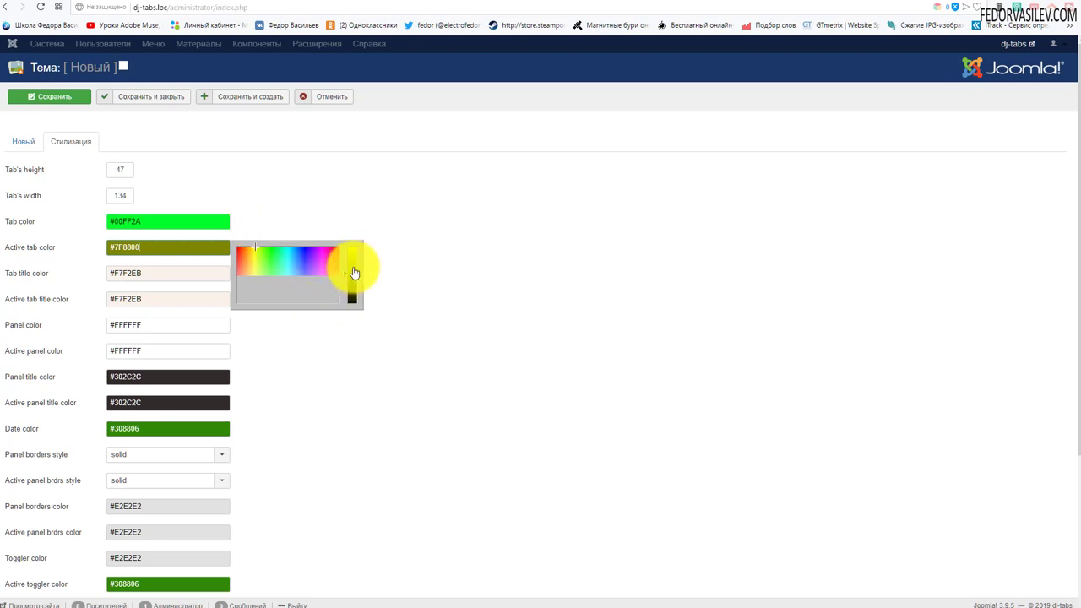
{"action": "left_click_drag", "start_coordinate": [354, 273], "coordinate": [357, 242]}
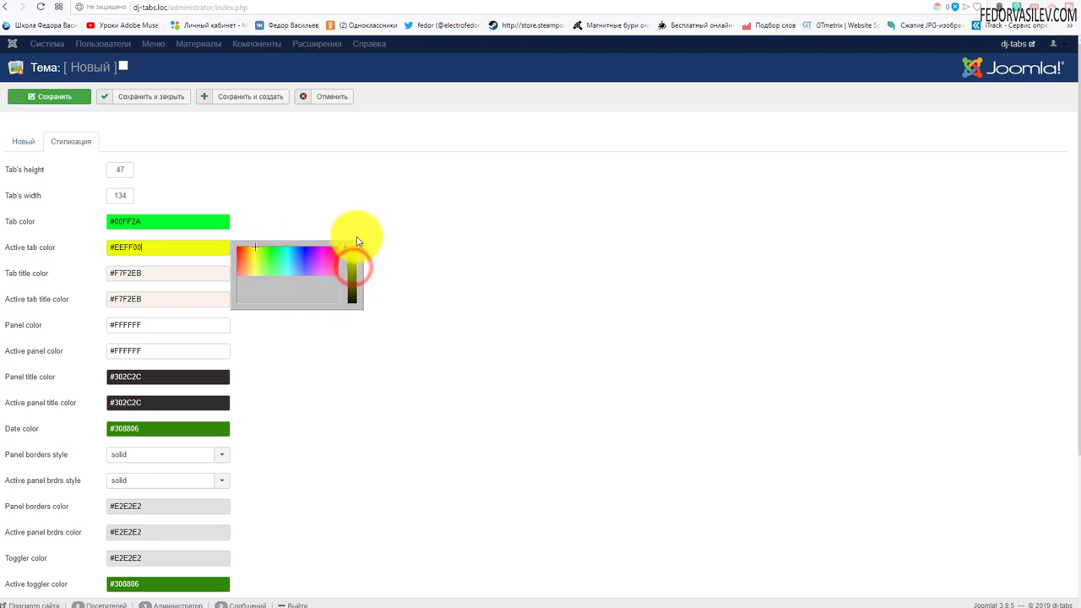
{"action": "left_click", "coordinate": [284, 203]}
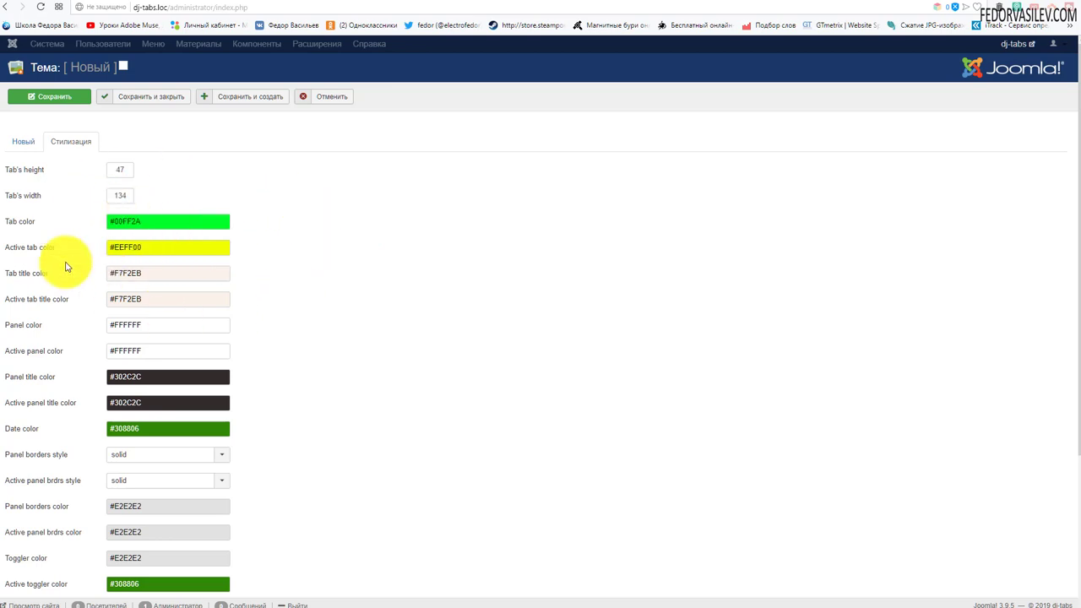
- Save and close the new theme, and look it over in the themes list
{"action": "left_click", "coordinate": [150, 96]}
{"action": "scroll", "coordinate": [417, 317], "scroll_direction": "down", "scroll_amount": 2}
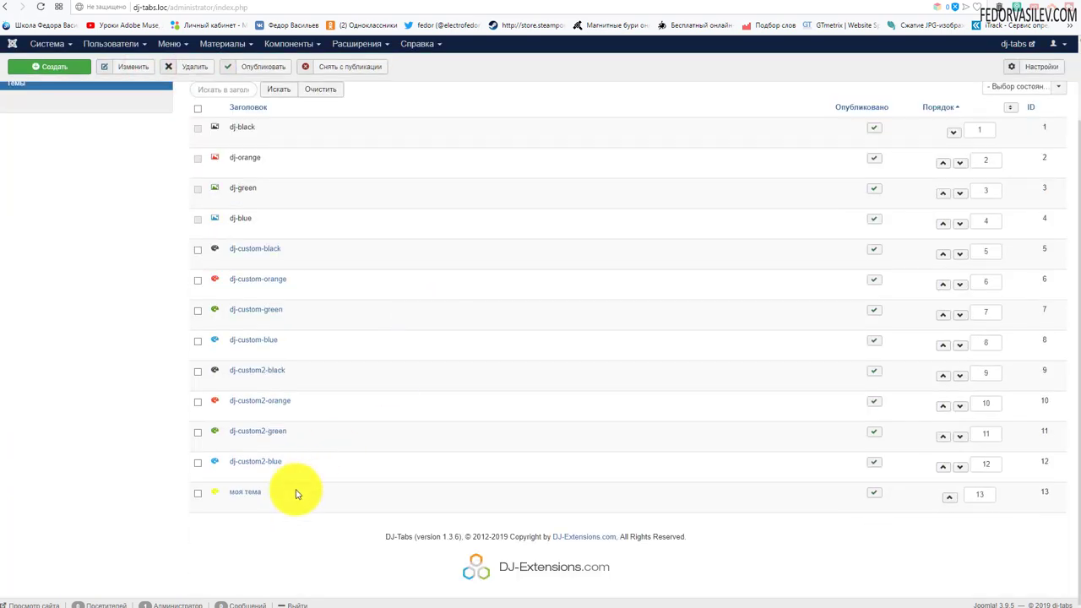
{"action": "scroll", "coordinate": [402, 363], "scroll_direction": "up", "scroll_amount": 2}
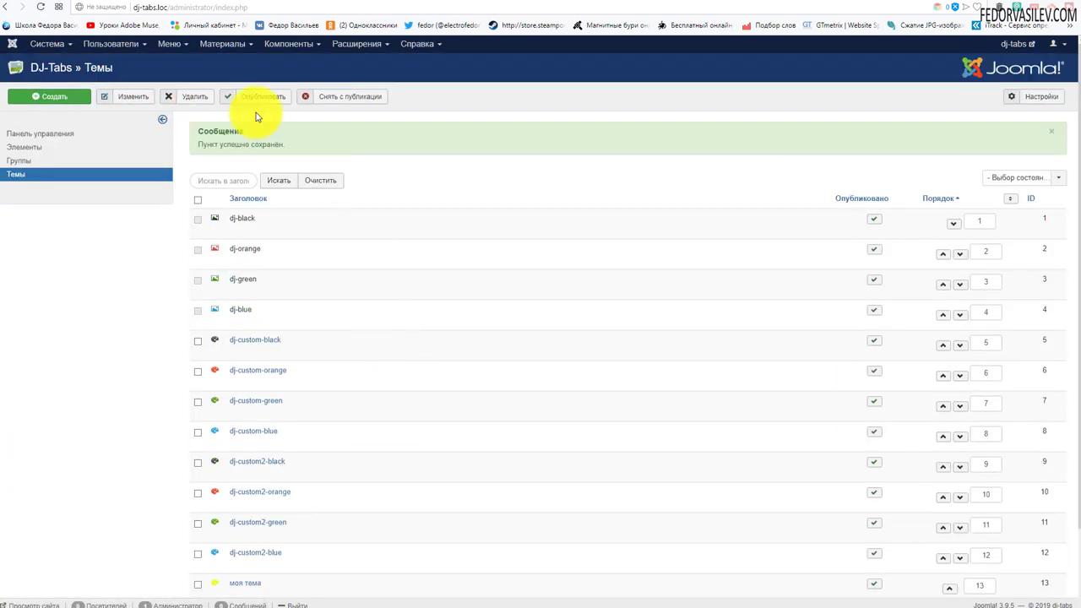
- Set the theme of the DJ-Tabs site module to "моя тема" and save the module
{"action": "left_click", "coordinate": [350, 44]}
{"action": "left_click", "coordinate": [359, 87]}
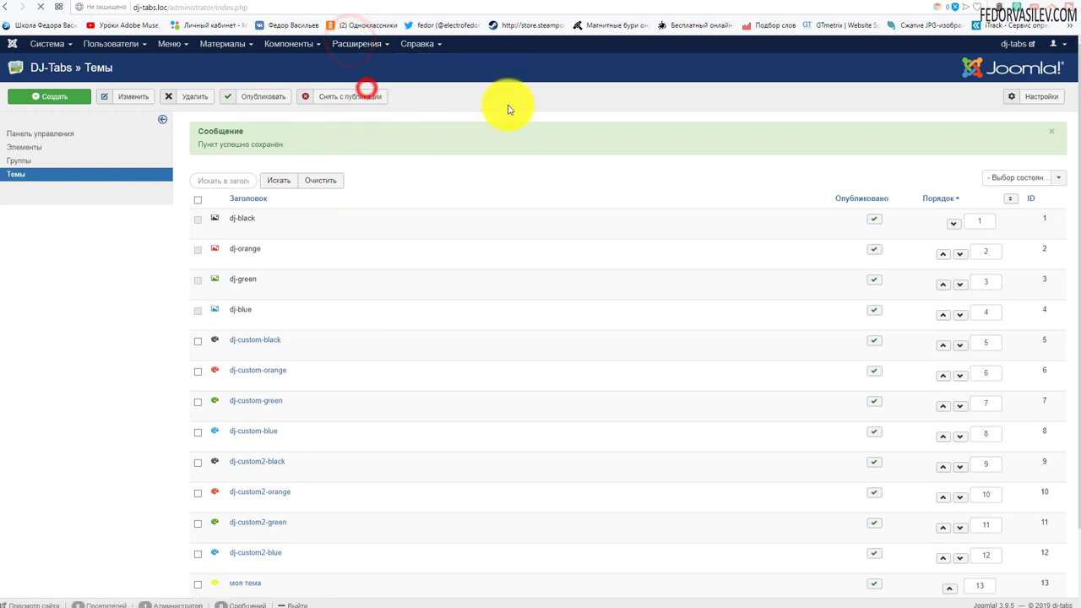
{"action": "left_click", "coordinate": [111, 171]}
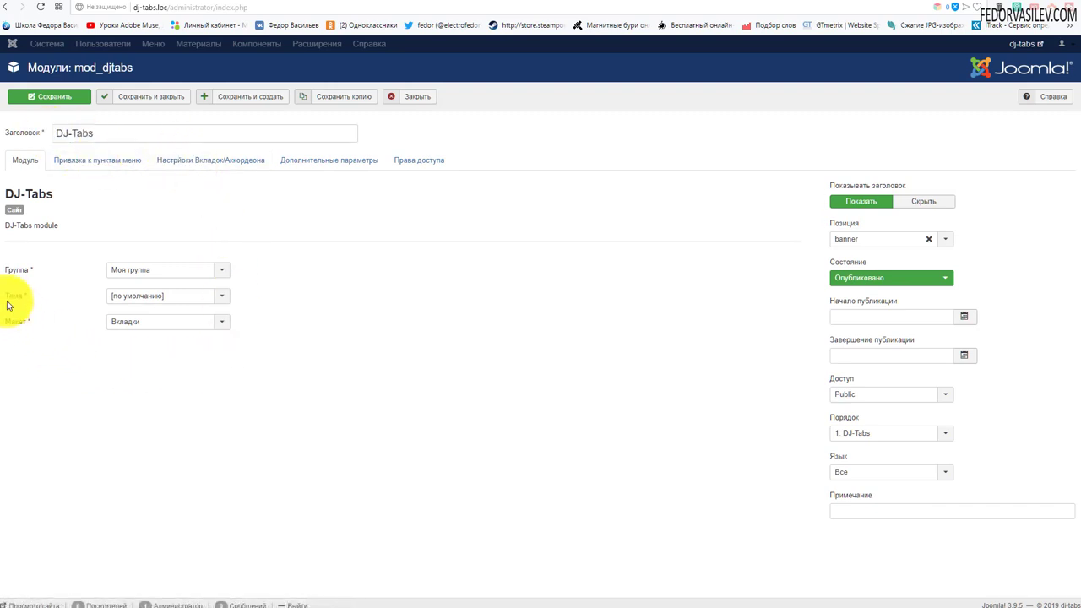
{"action": "left_click", "coordinate": [122, 297]}
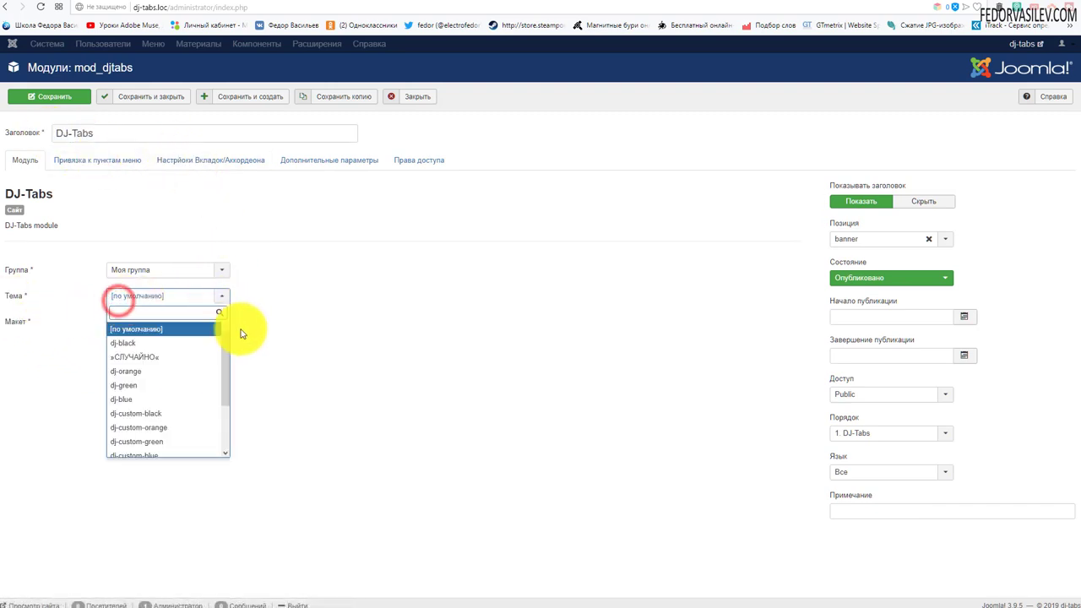
{"action": "left_click_drag", "start_coordinate": [224, 367], "coordinate": [229, 422]}
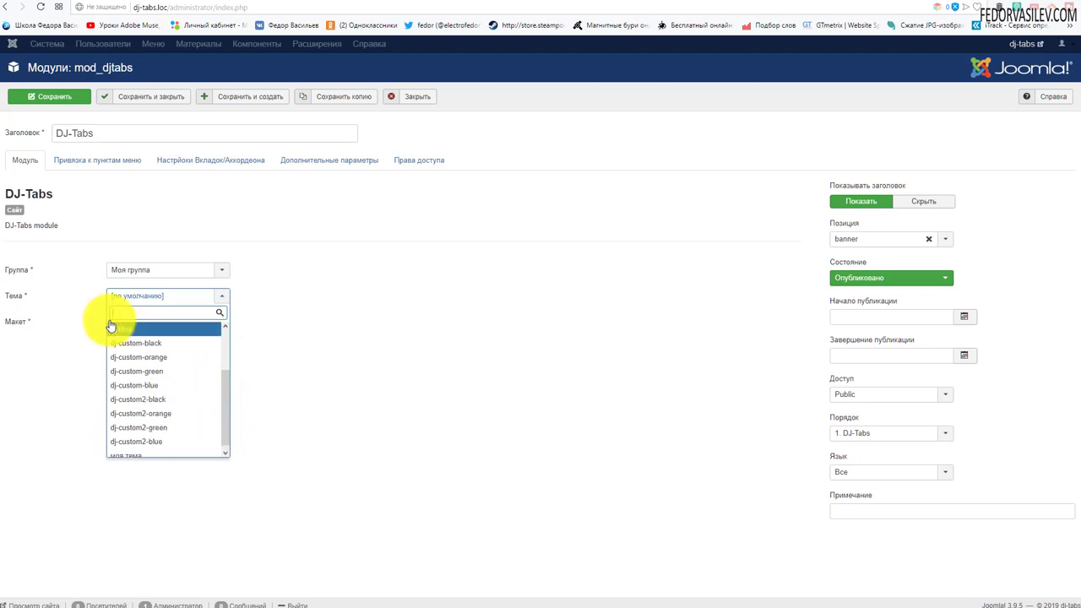
{"action": "mouse_move", "coordinate": [228, 393]}
{"action": "left_mouse_down"}
{"action": "mouse_move", "coordinate": [230, 338]}
{"action": "mouse_move", "coordinate": [229, 410]}
{"action": "left_mouse_up"}
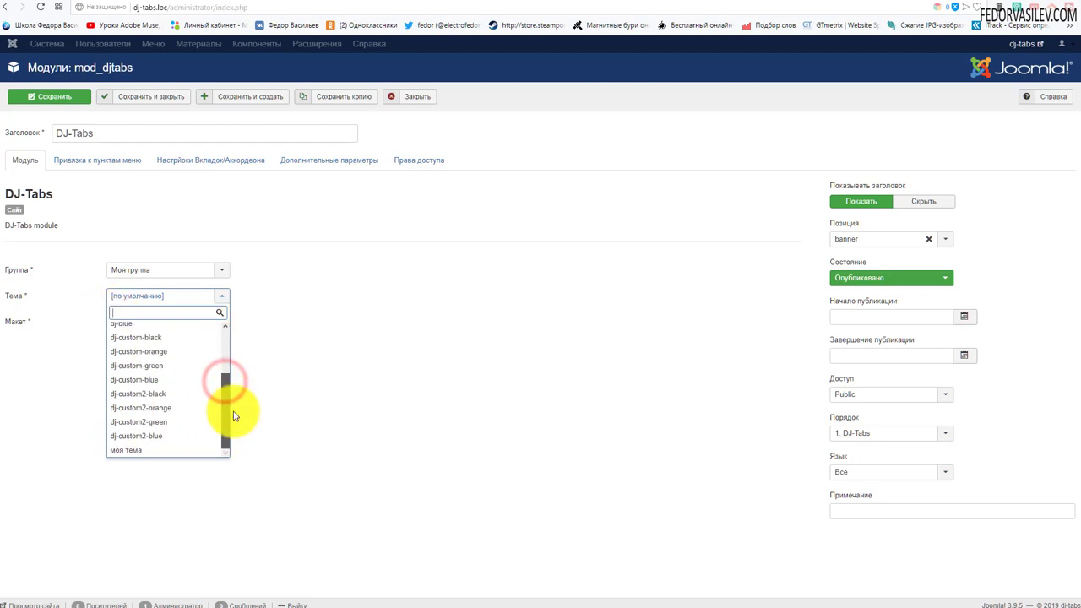
{"action": "scroll", "coordinate": [118, 371], "scroll_direction": "up", "scroll_amount": 2}
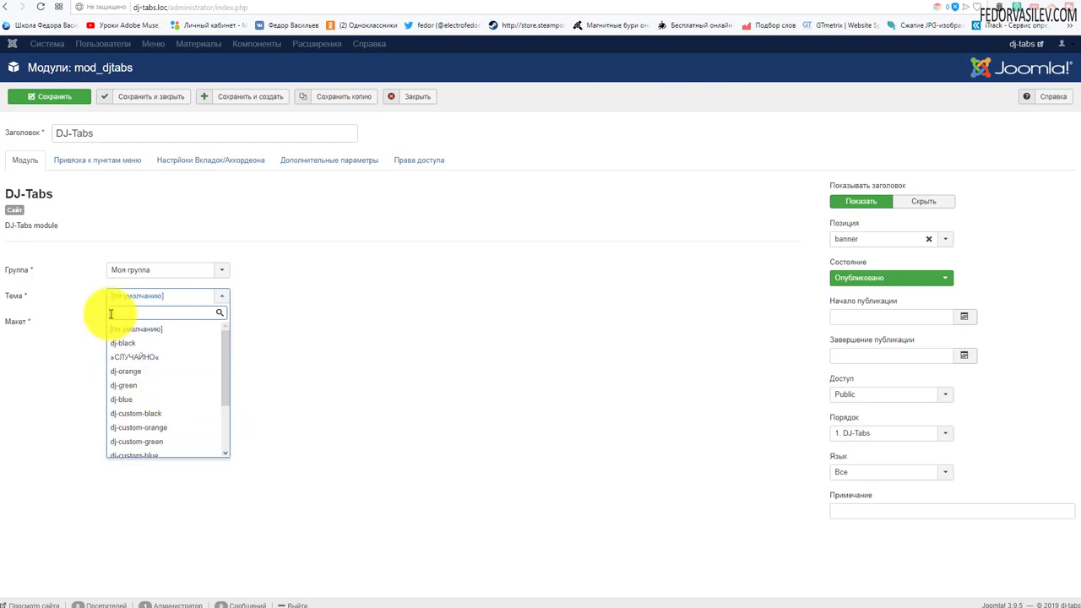
{"action": "scroll", "coordinate": [168, 397], "scroll_direction": "down", "scroll_amount": 2}
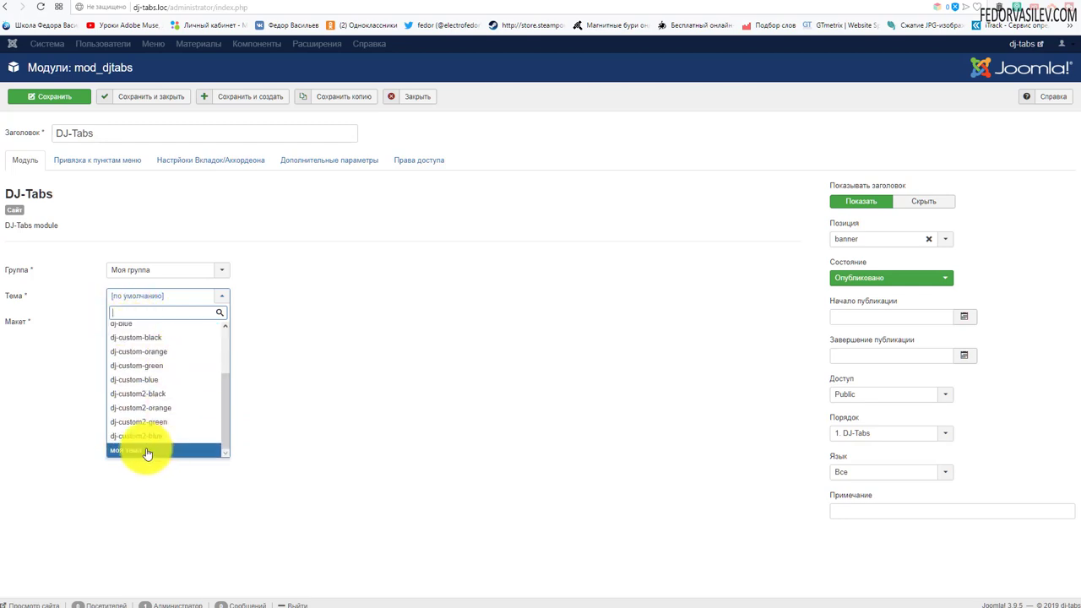
{"action": "left_click", "coordinate": [135, 449]}
{"action": "left_click", "coordinate": [69, 100]}
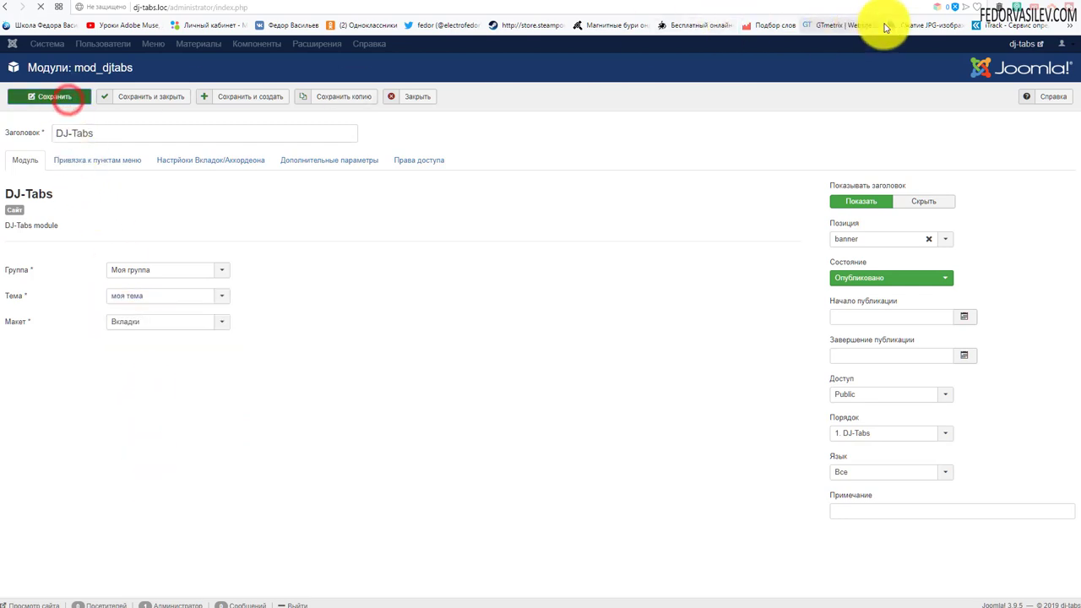
- Reload the public page and switch between the upper tabs to check the new theme's colors
{"action": "left_click", "coordinate": [918, 8]}
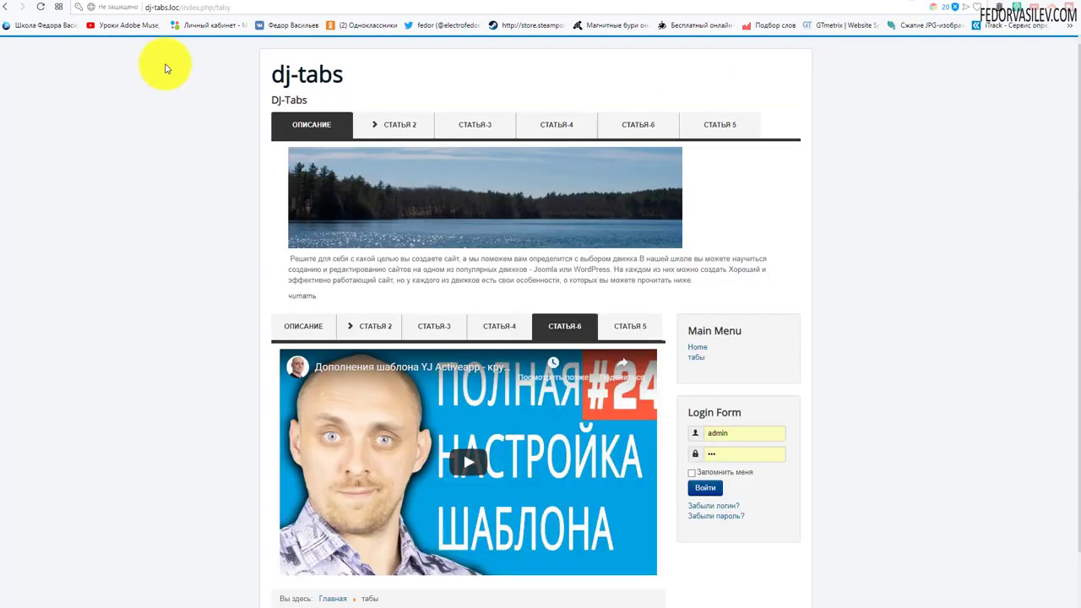
{"action": "left_click", "coordinate": [39, 10]}
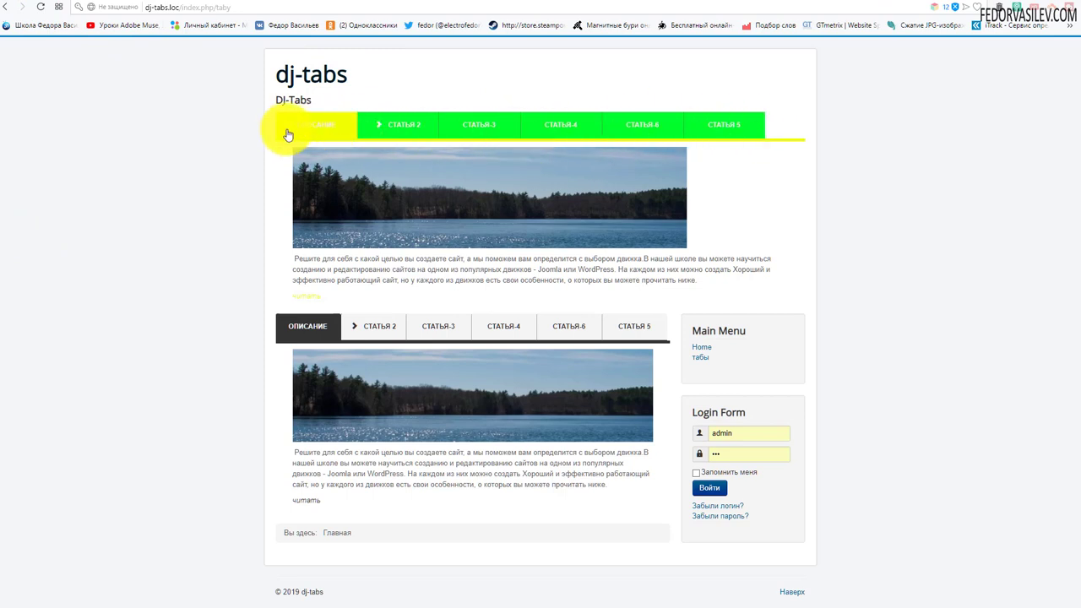
{"action": "left_click", "coordinate": [403, 131]}
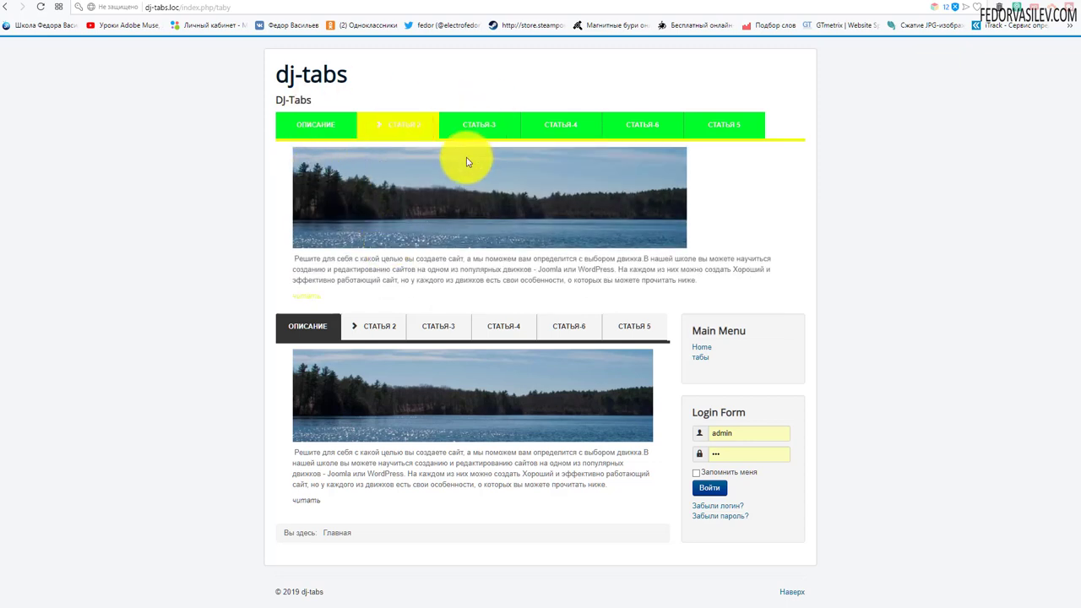
{"action": "left_click_drag", "start_coordinate": [339, 293], "coordinate": [302, 309]}
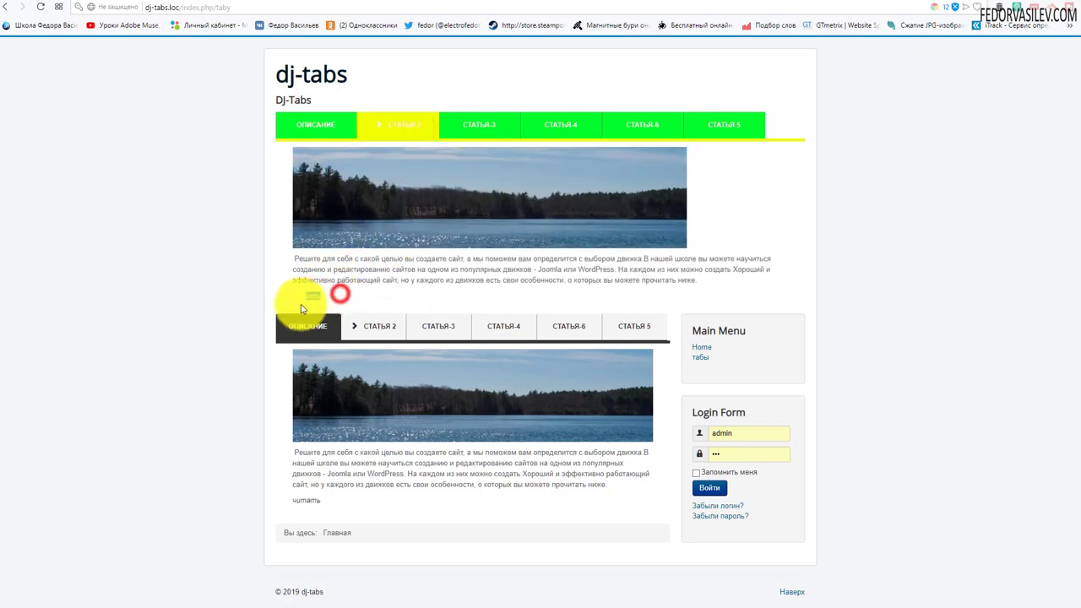
{"action": "left_click", "coordinate": [183, 217]}
{"action": "left_click", "coordinate": [464, 125]}
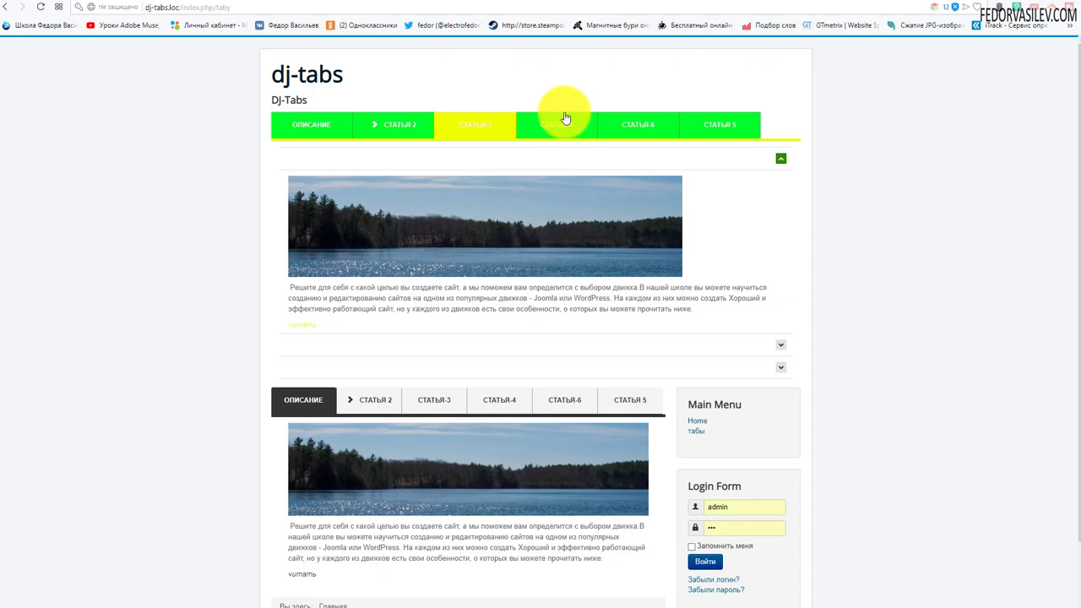
- Close the module settings and move "моя тема" up to position 10 in the DJ-Tabs themes list
{"action": "left_click", "coordinate": [872, 2]}
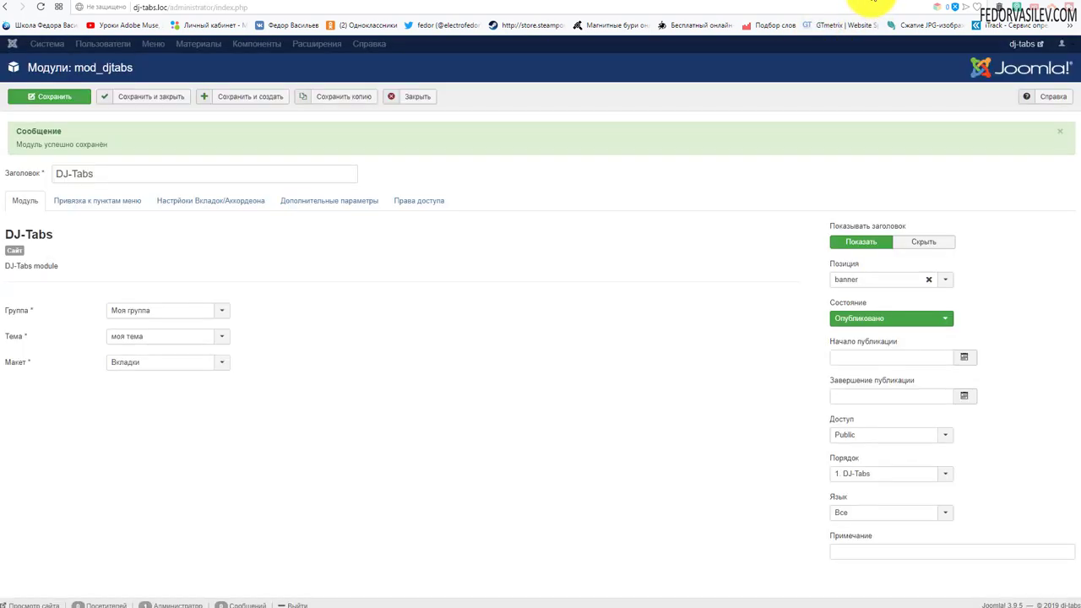
{"action": "left_click", "coordinate": [414, 96]}
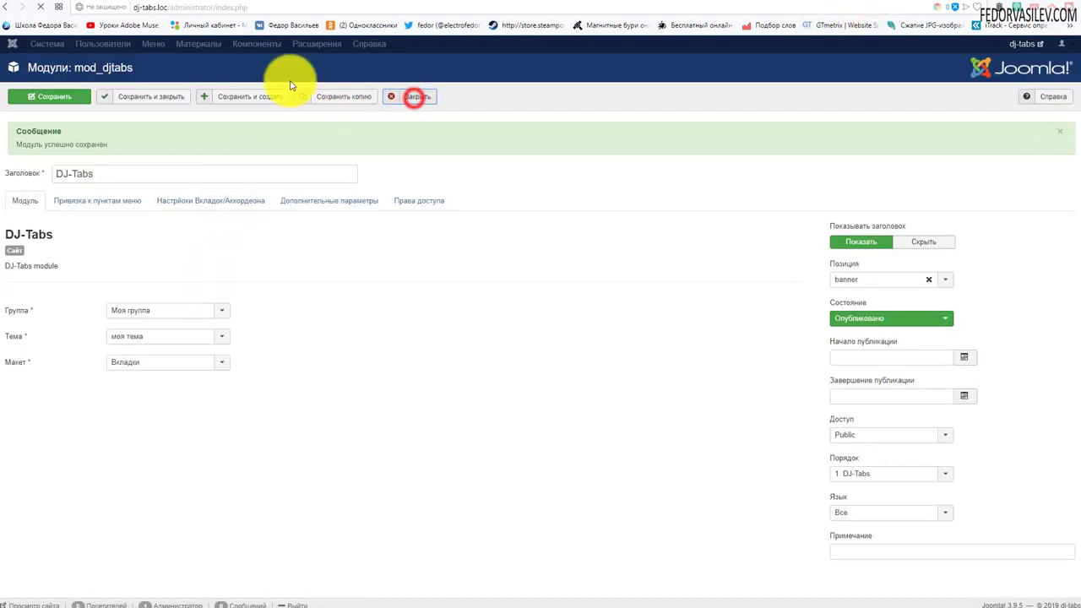
{"action": "left_click", "coordinate": [287, 43]}
{"action": "mouse_move", "coordinate": [302, 66]}
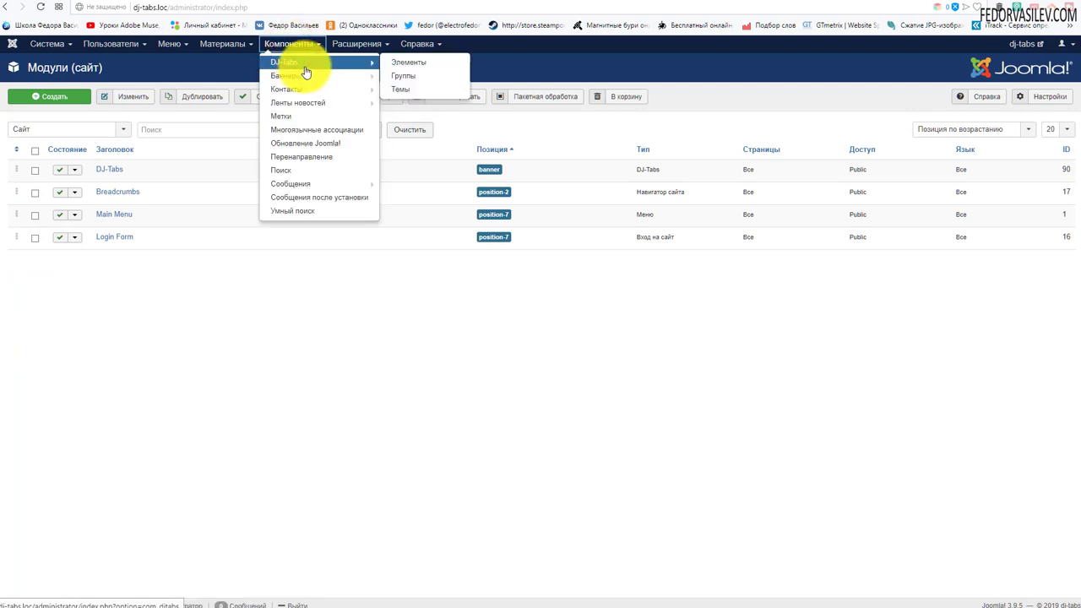
{"action": "left_click", "coordinate": [306, 68]}
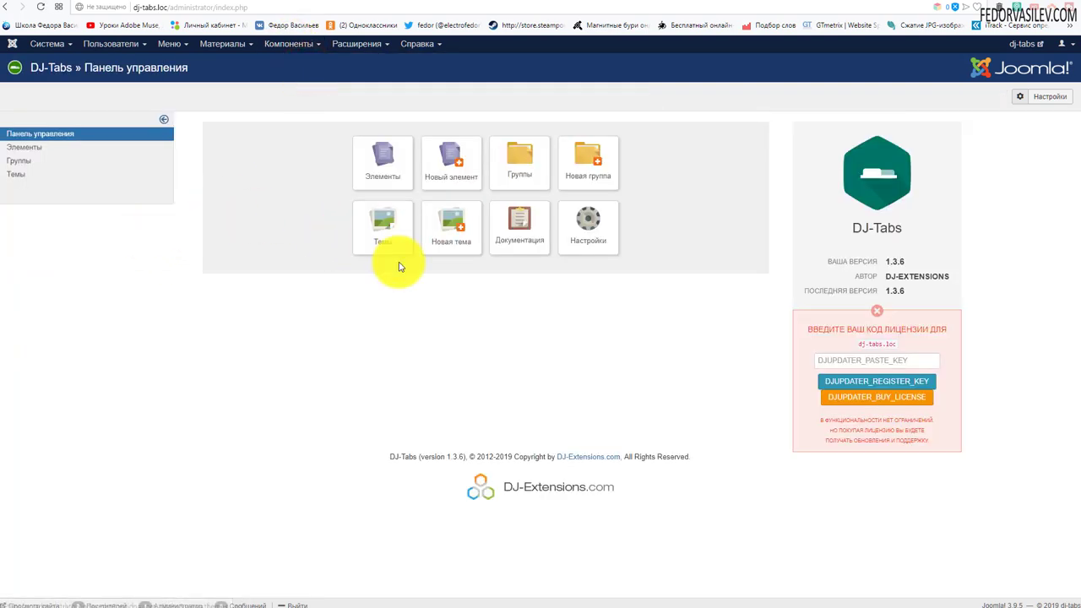
{"action": "left_click", "coordinate": [392, 231]}
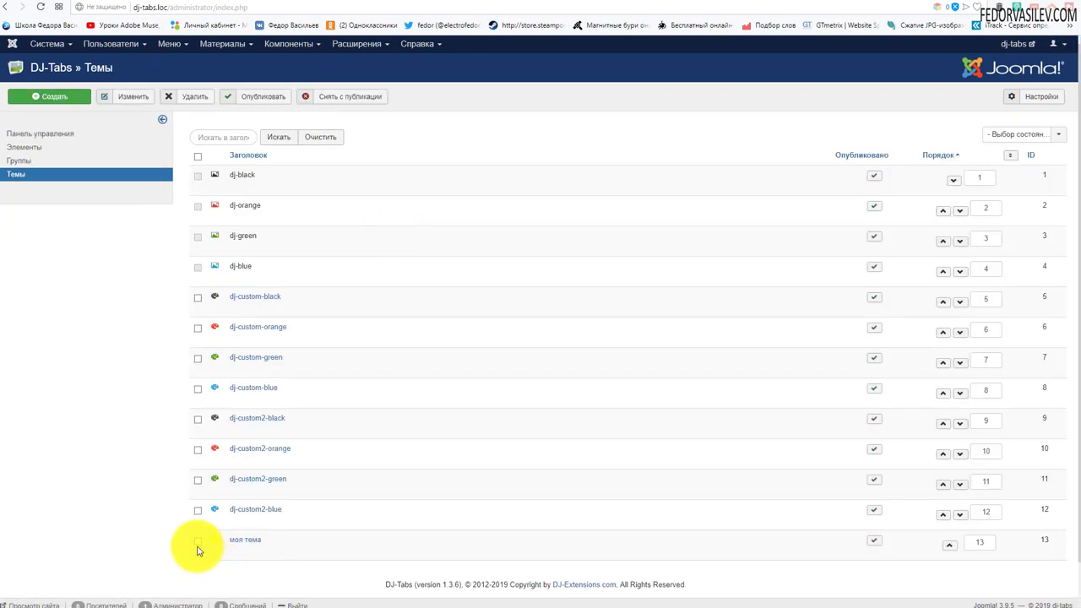
{"action": "left_click_drag", "start_coordinate": [195, 547], "coordinate": [917, 494]}
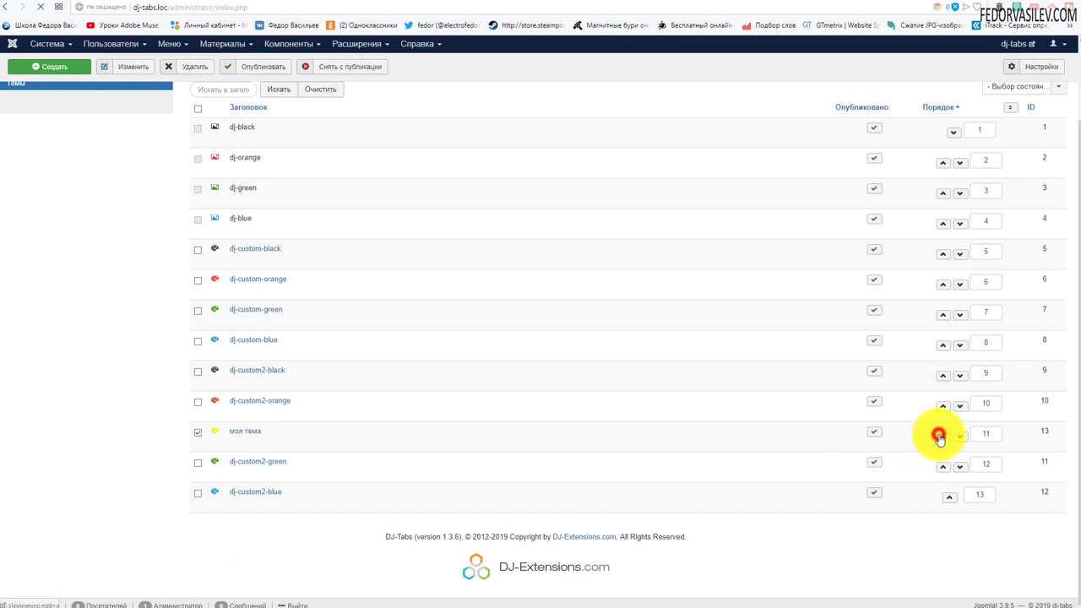
{"action": "left_click", "coordinate": [941, 436]}
- Open "моя тема" for editing and set its tab title color to black #000000 in the styling settings
{"action": "left_click", "coordinate": [253, 400]}
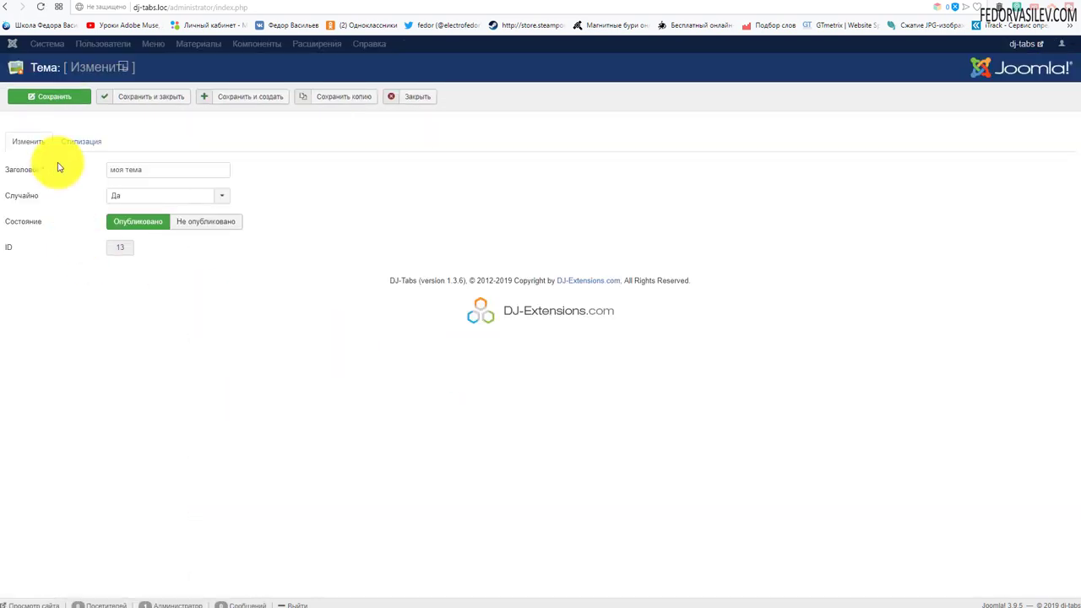
{"action": "left_click", "coordinate": [85, 139]}
{"action": "scroll", "coordinate": [371, 156], "scroll_direction": "down", "scroll_amount": 1}
{"action": "scroll", "coordinate": [19, 302], "scroll_direction": "up", "scroll_amount": 1}
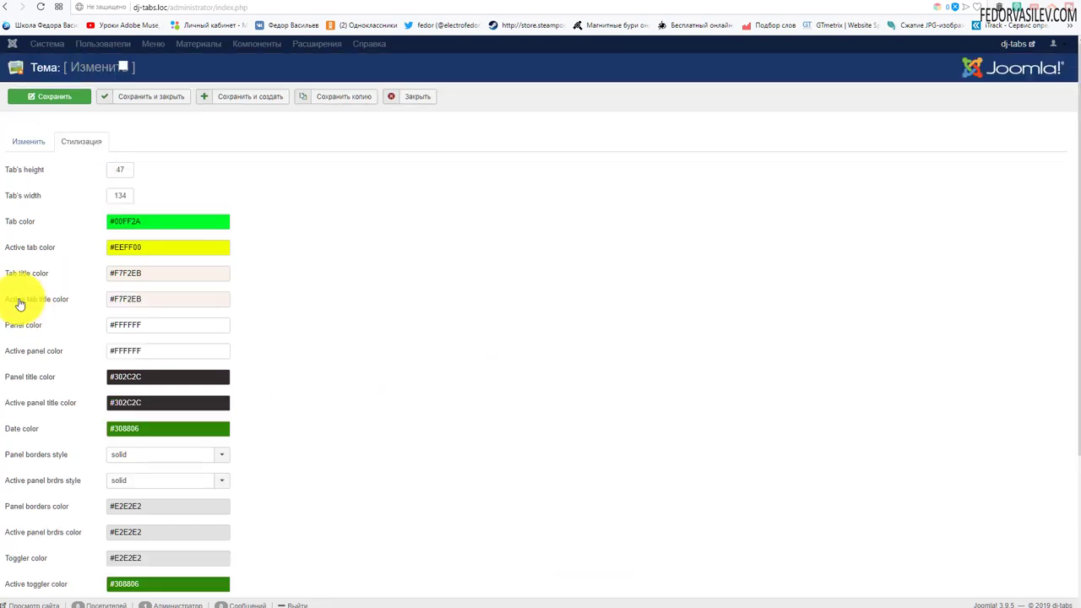
{"action": "left_click", "coordinate": [905, 1]}
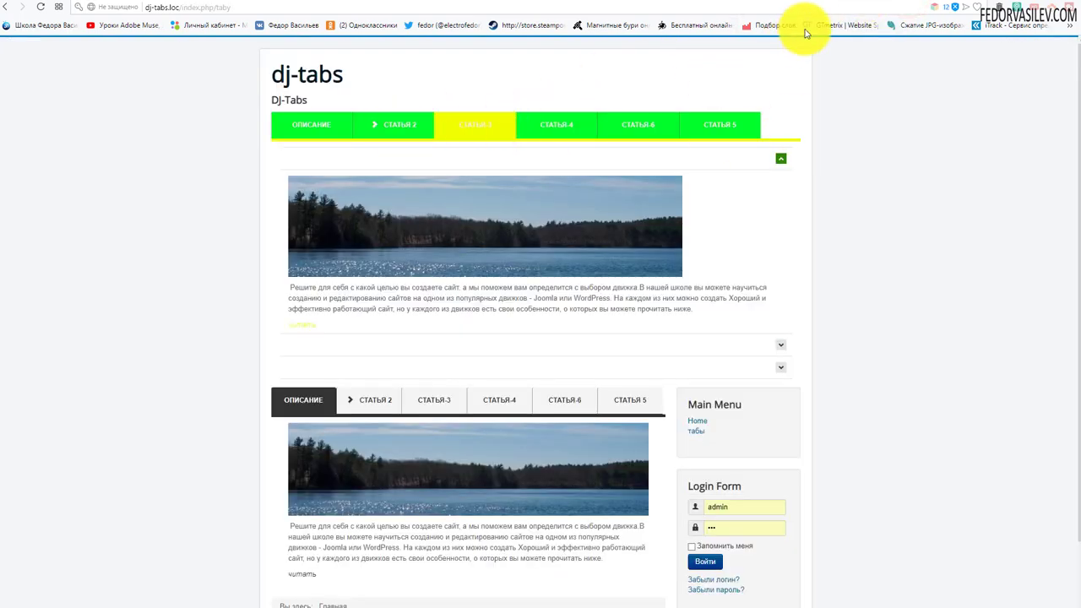
{"action": "left_click", "coordinate": [880, 2]}
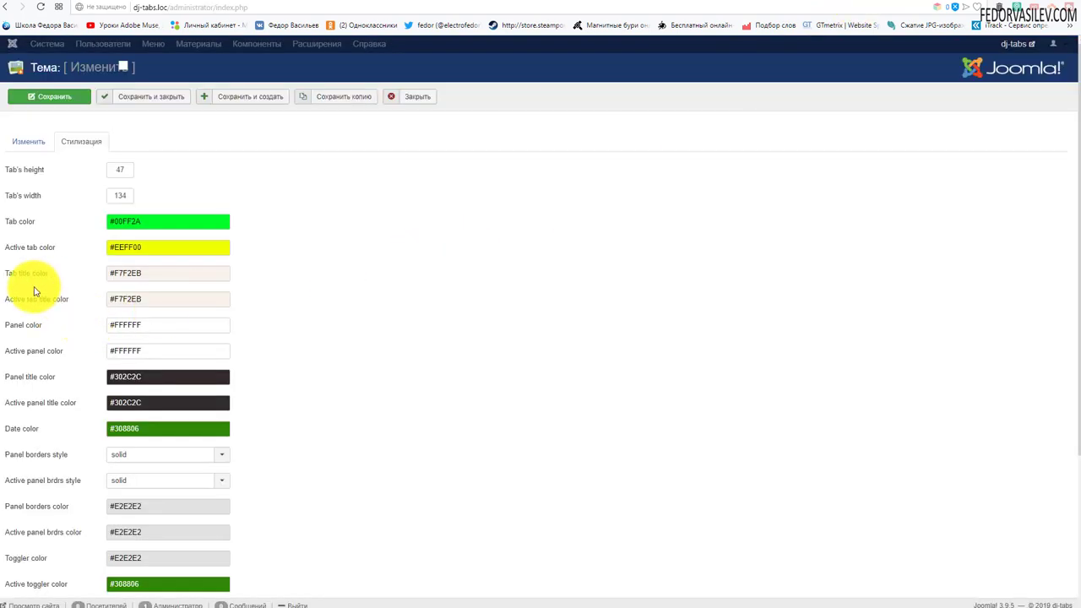
{"action": "left_click", "coordinate": [154, 274]}
{"action": "left_click_drag", "start_coordinate": [351, 307], "coordinate": [354, 331]}
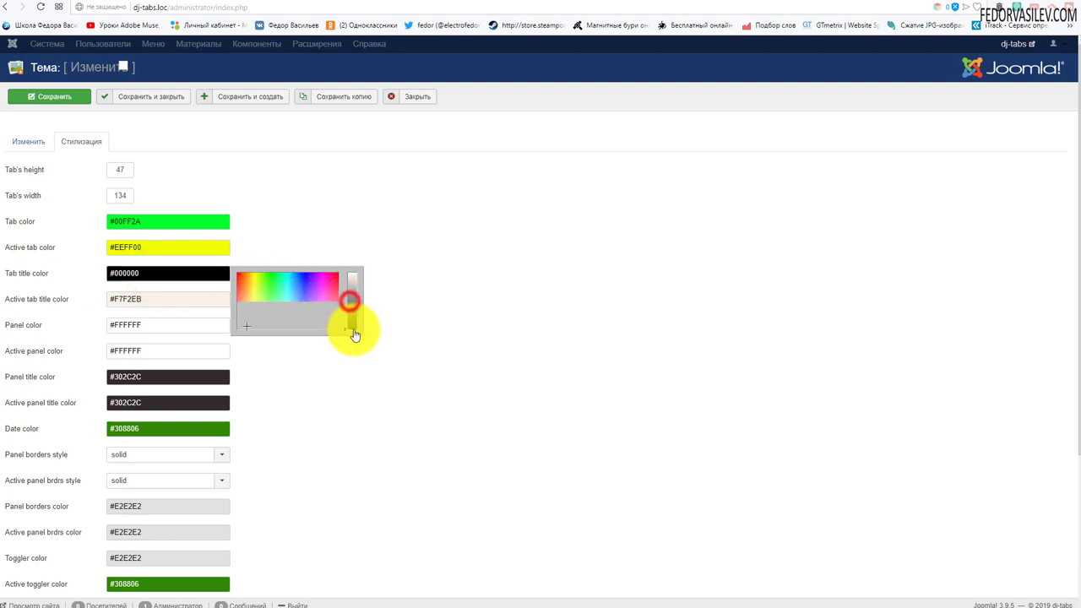
{"action": "left_click", "coordinate": [413, 415]}
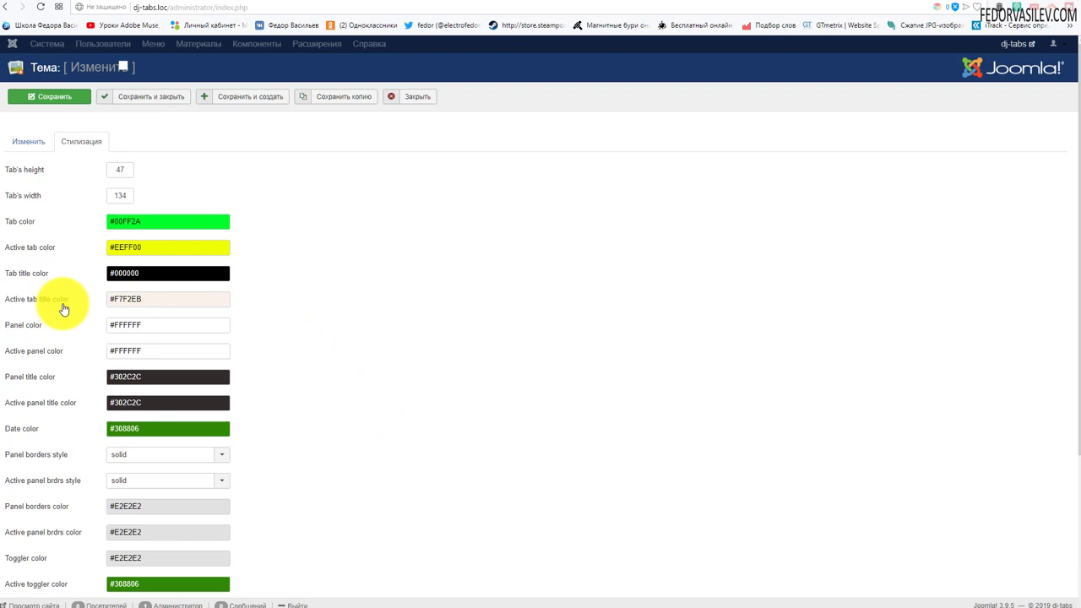
- Set the active tab title color to red #F71E1E and save the theme
{"action": "left_click", "coordinate": [149, 301]}
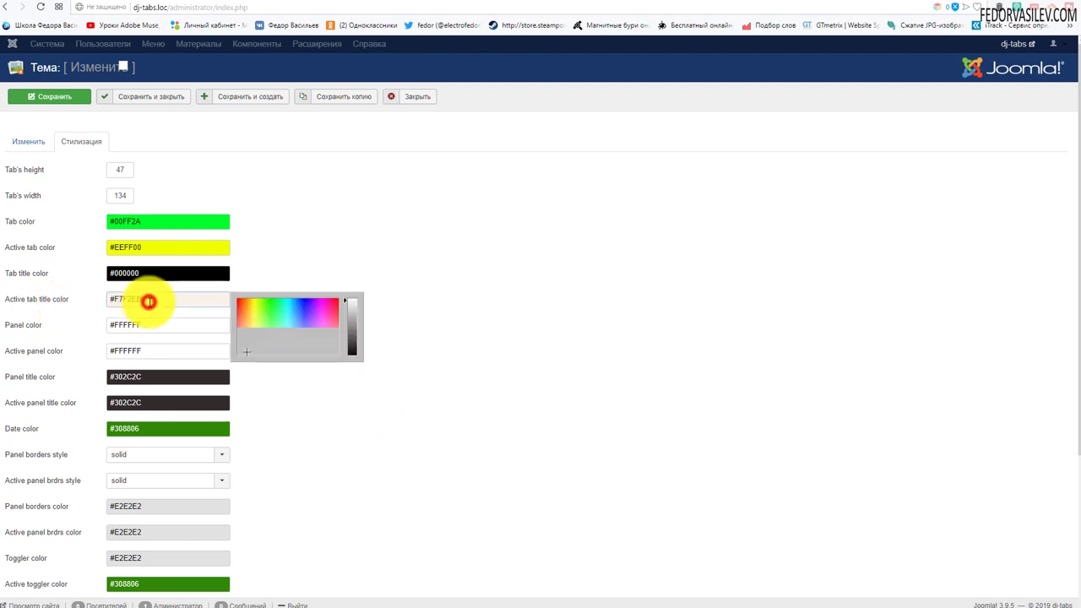
{"action": "left_click", "coordinate": [905, 2]}
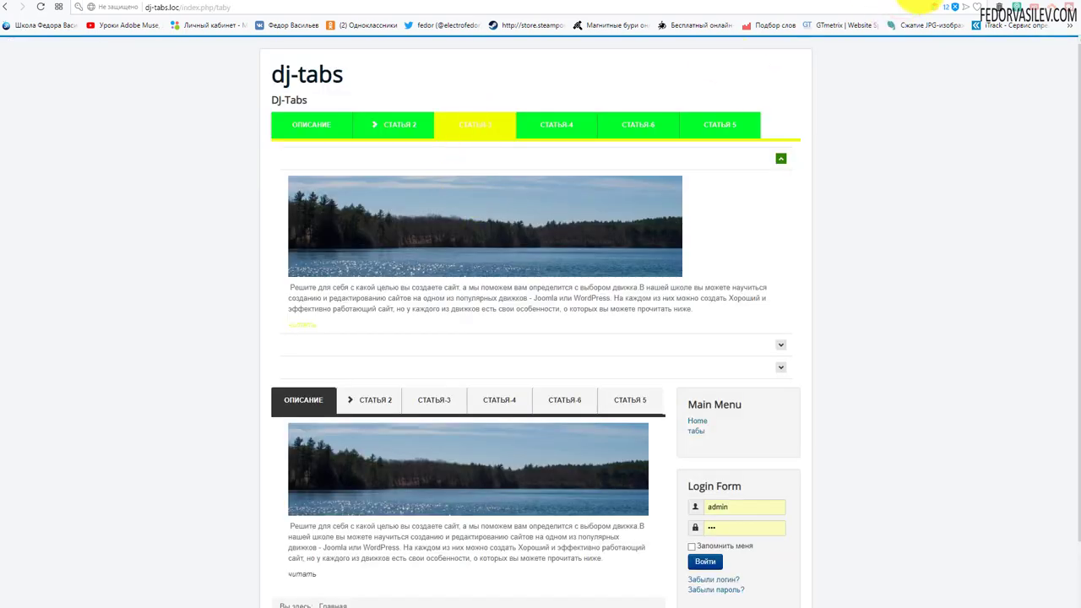
{"action": "left_click", "coordinate": [878, 4]}
{"action": "left_click", "coordinate": [258, 317]}
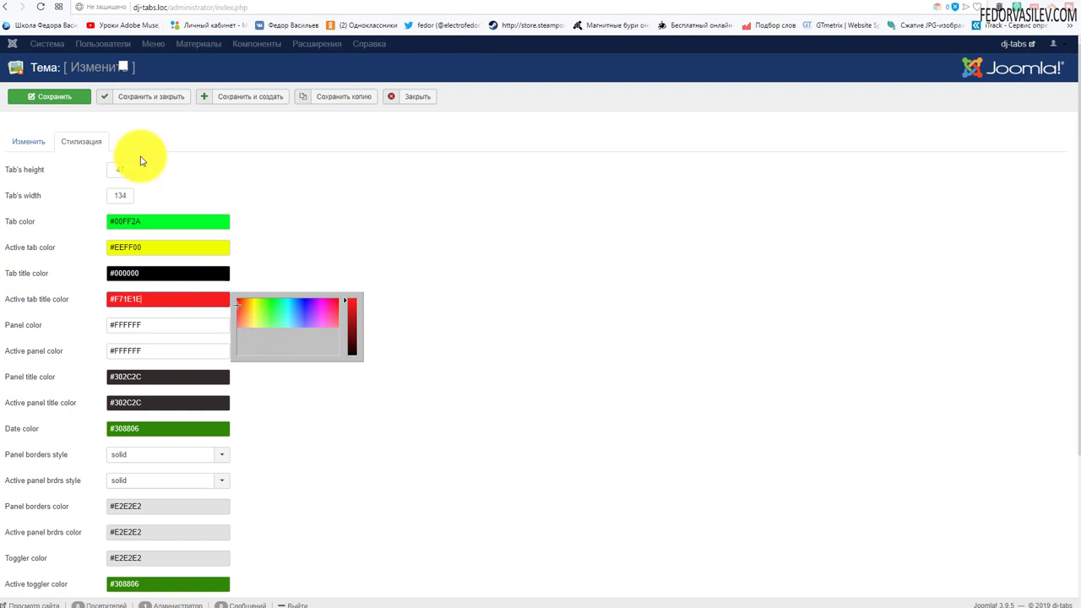
{"action": "left_click", "coordinate": [74, 104]}
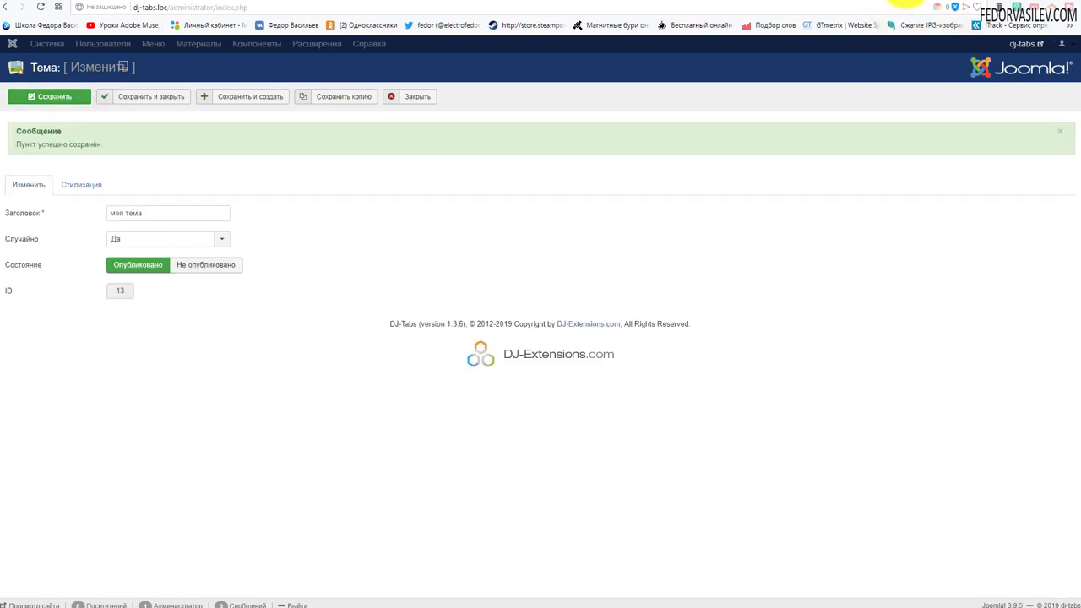
- Reload the public page and check the tab title colors on several tabs, then return to the theme editor
{"action": "left_click", "coordinate": [905, 4]}
{"action": "left_click", "coordinate": [41, 6]}
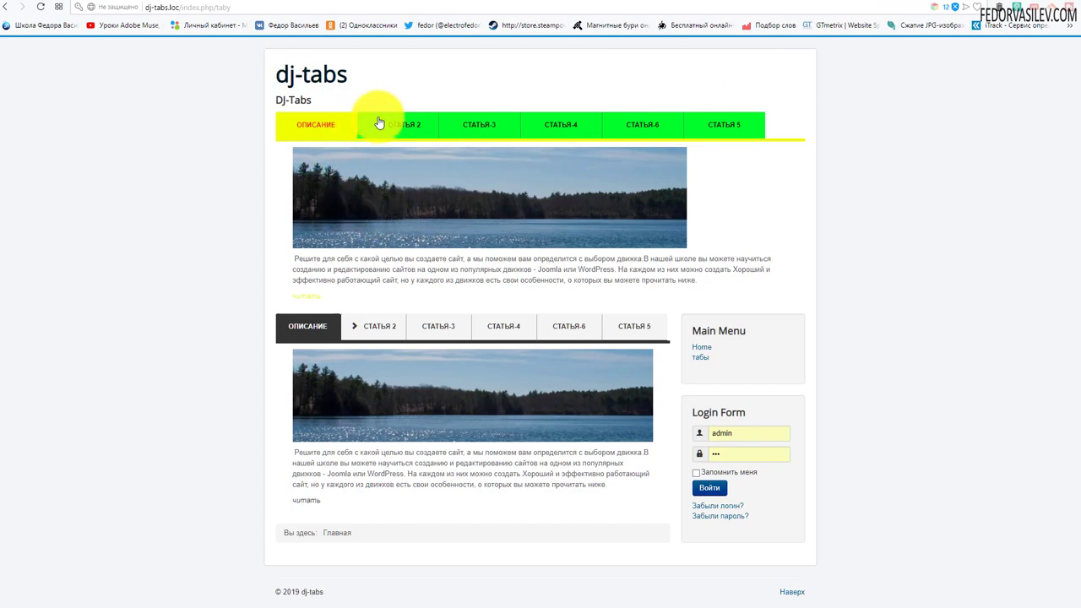
{"action": "left_click", "coordinate": [474, 131]}
{"action": "left_click", "coordinate": [534, 128]}
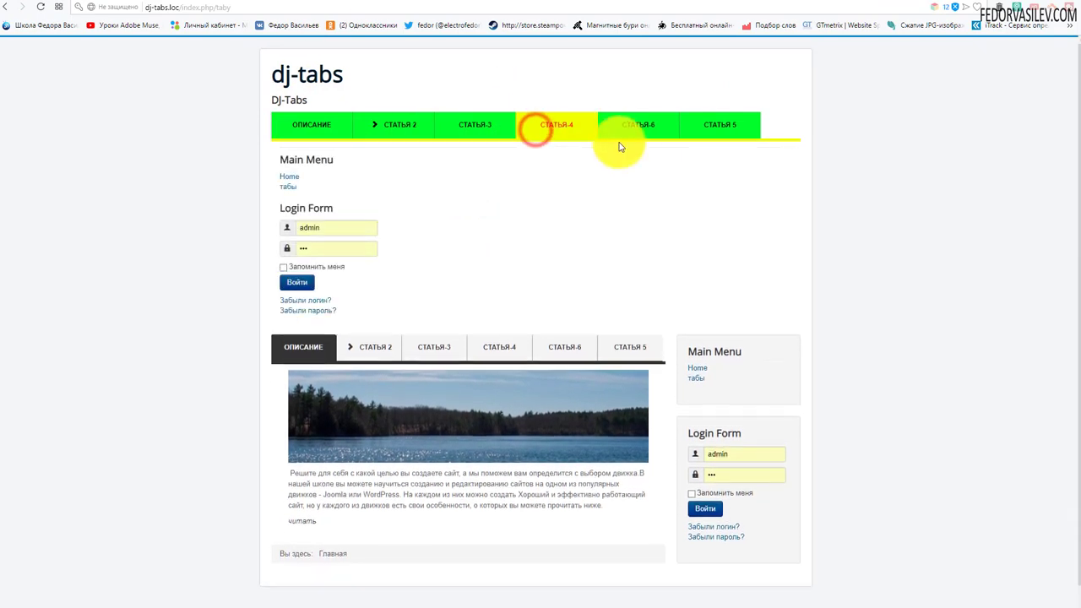
{"action": "left_click", "coordinate": [632, 122]}
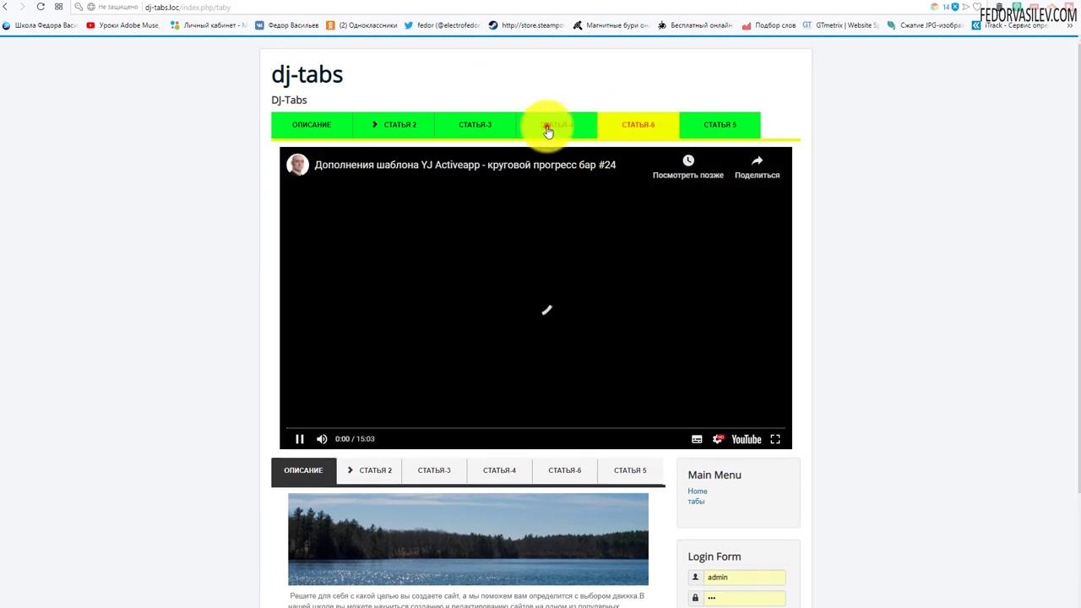
{"action": "left_click", "coordinate": [547, 128]}
{"action": "left_click", "coordinate": [863, 4]}
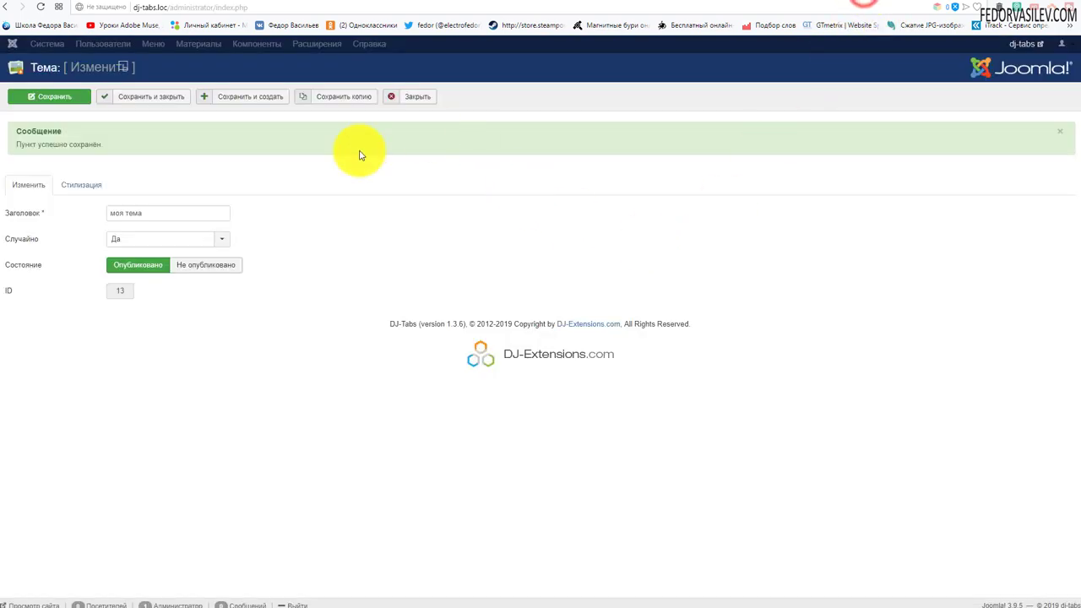
- Open the theme's styling settings and check the "Статья 2" tab on the public page before returning to the theme editor
{"action": "scroll", "coordinate": [386, 219], "scroll_direction": "down", "scroll_amount": 5}
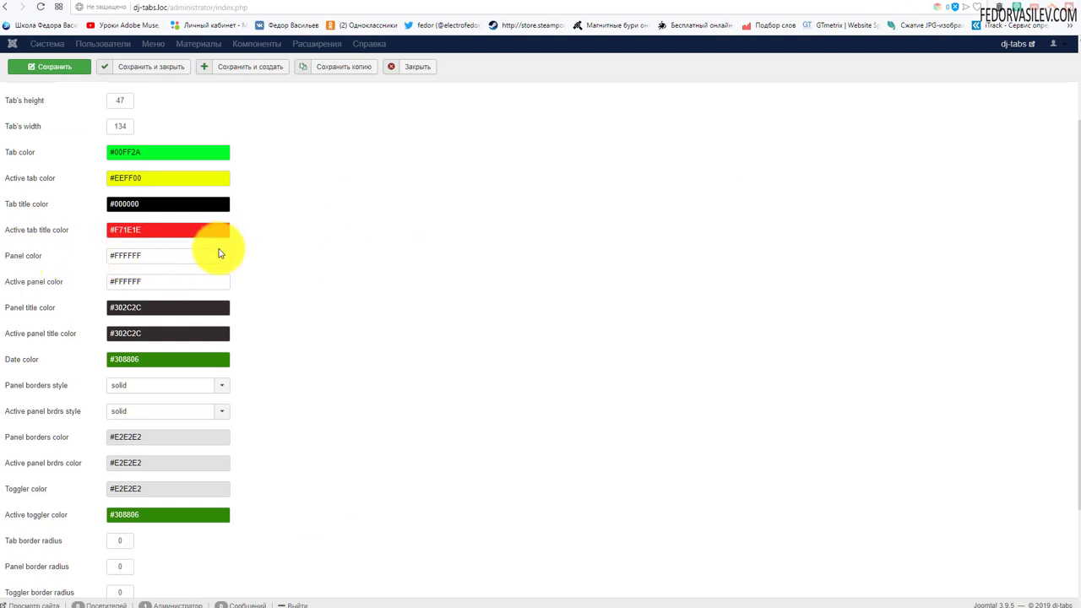
{"action": "left_click", "coordinate": [896, 4]}
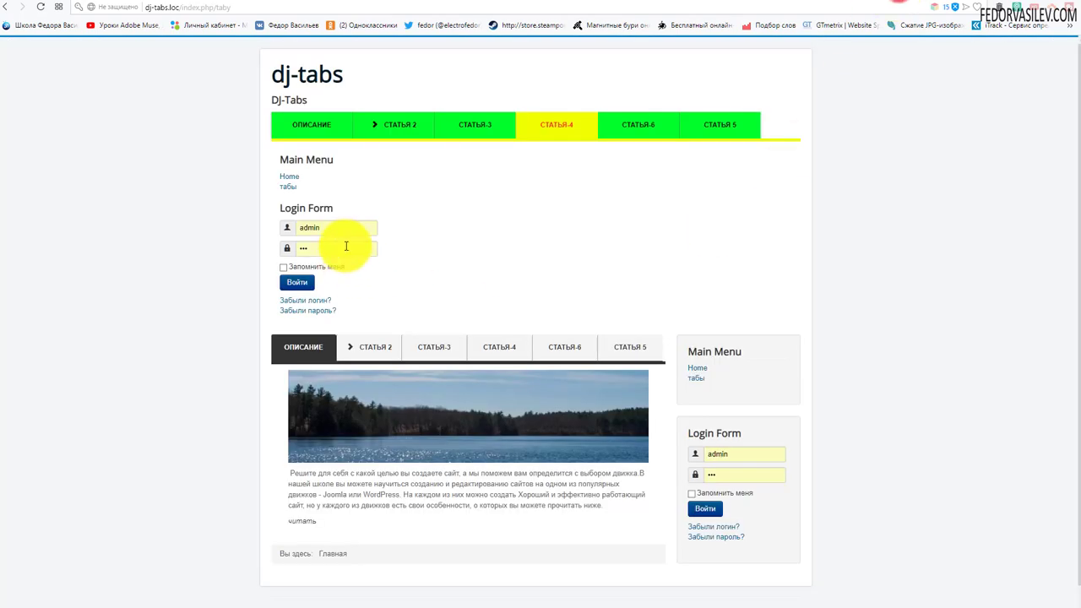
{"action": "left_click", "coordinate": [394, 126]}
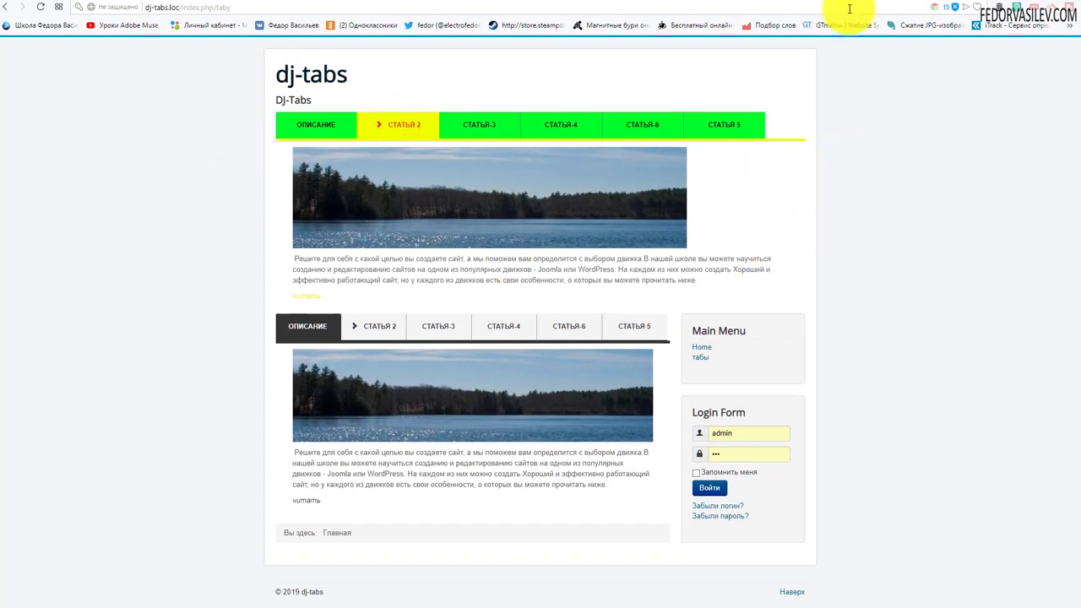
{"action": "left_click", "coordinate": [865, 7]}
- Set the theme's panel color to pale yellow #FDFFE8
{"action": "left_click", "coordinate": [161, 250]}
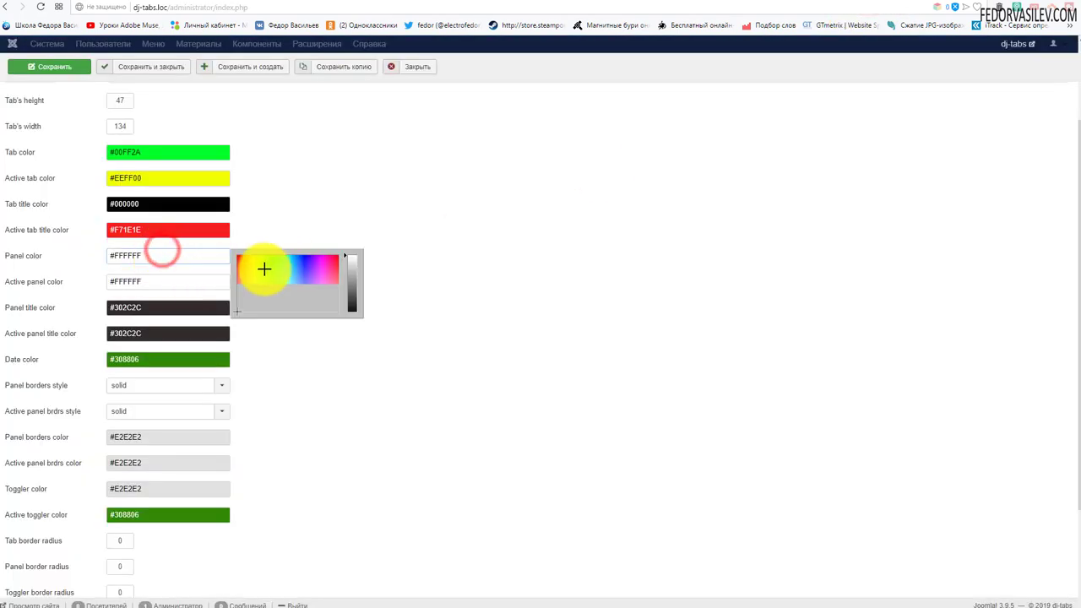
{"action": "left_click", "coordinate": [255, 286]}
{"action": "left_click_drag", "start_coordinate": [255, 286], "coordinate": [255, 287]}
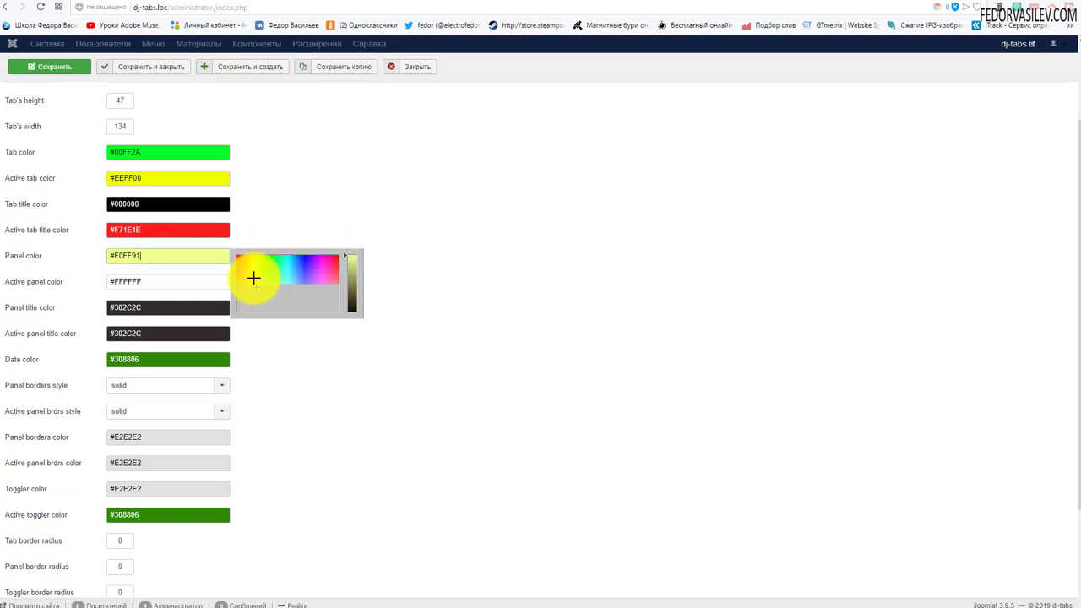
{"action": "left_click_drag", "start_coordinate": [345, 273], "coordinate": [354, 258]}
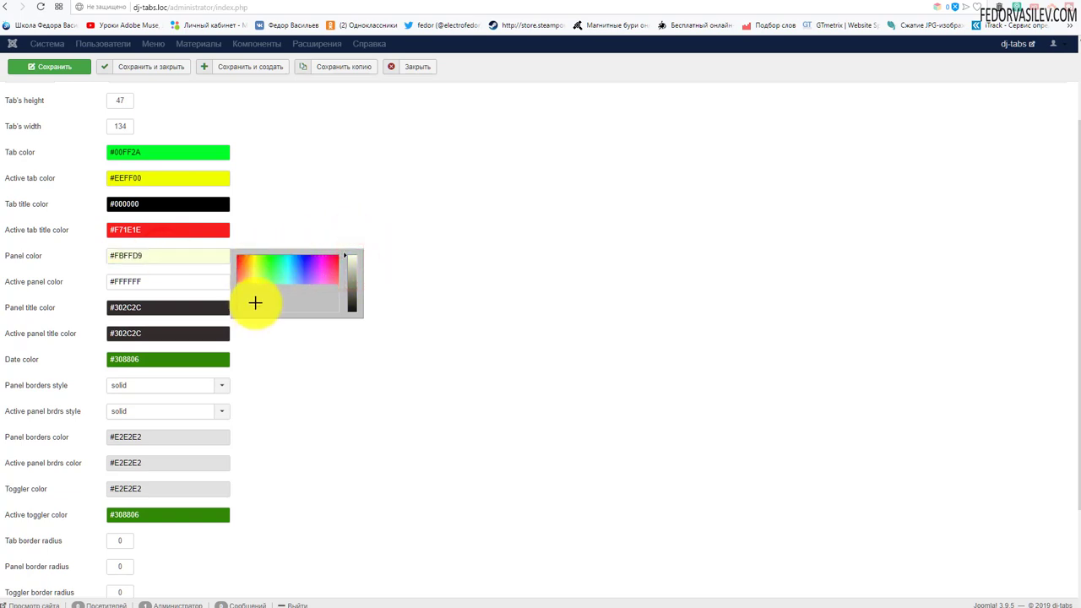
{"action": "left_click", "coordinate": [294, 371]}
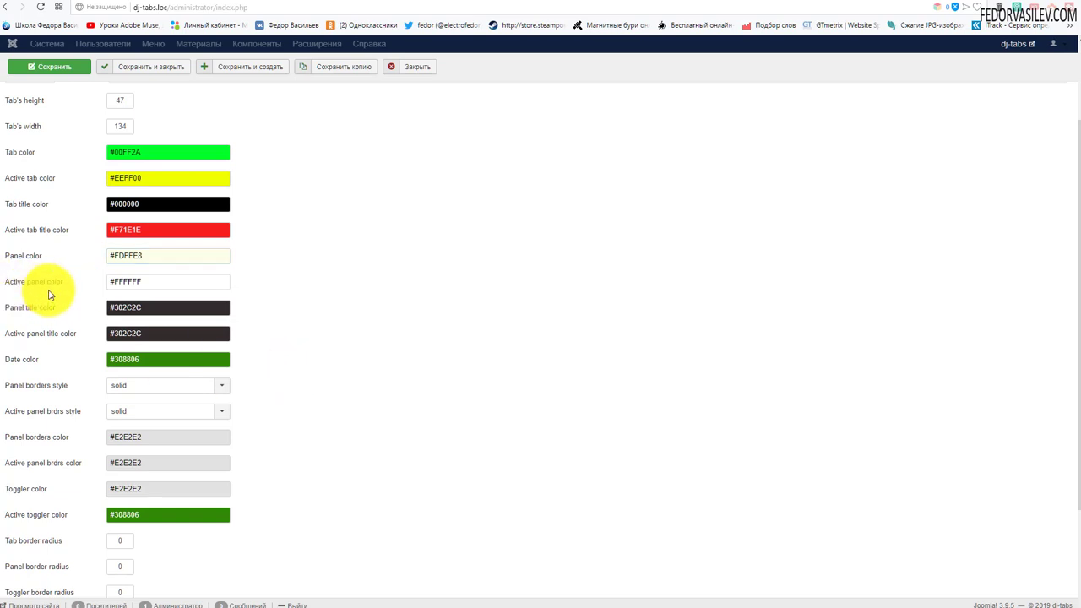
- Set the active panel color to yellow #F5FF63 and save the theme
{"action": "left_click", "coordinate": [173, 280]}
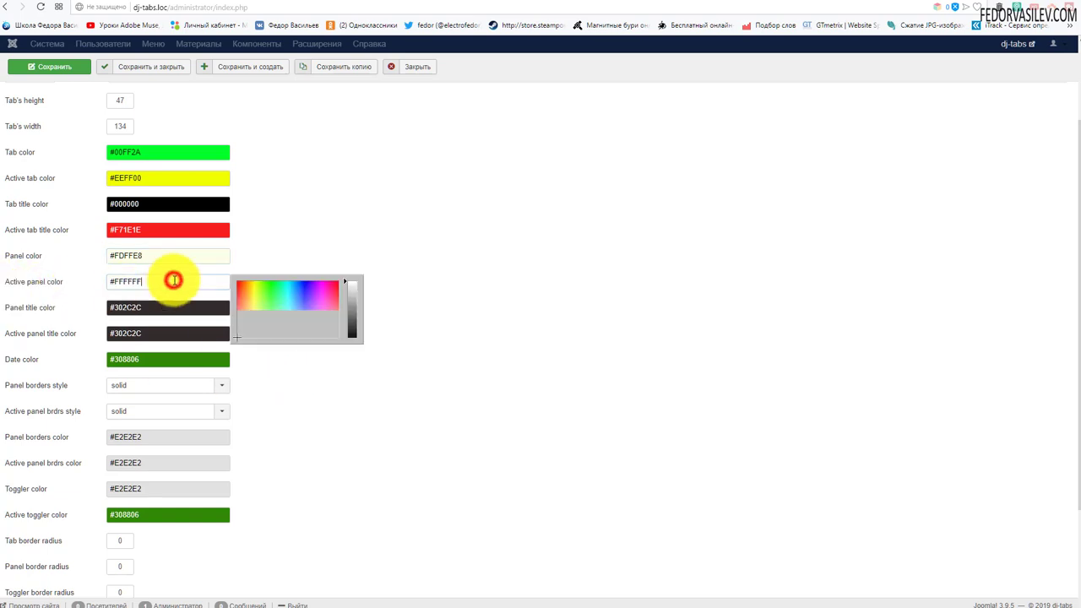
{"action": "left_click", "coordinate": [253, 309]}
{"action": "left_click", "coordinate": [299, 218]}
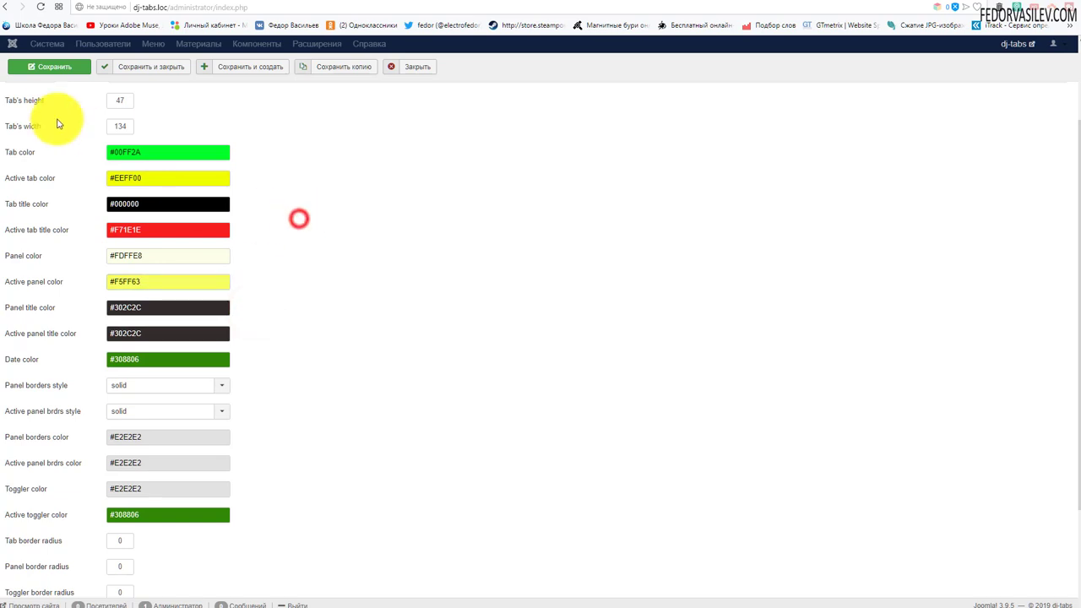
{"action": "left_click", "coordinate": [56, 65]}
- Reload the public page, expand and collapse the panels in the "Статья-3" tab to check their colors, and return to the theme editor
{"action": "key", "text": "ctrl+Tab"}
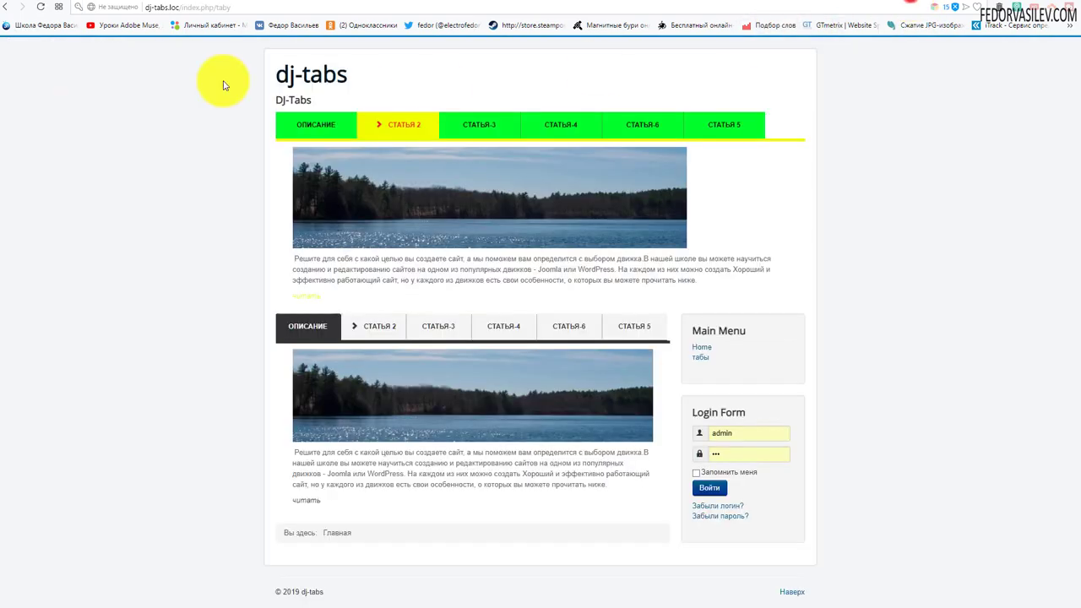
{"action": "left_click", "coordinate": [41, 12]}
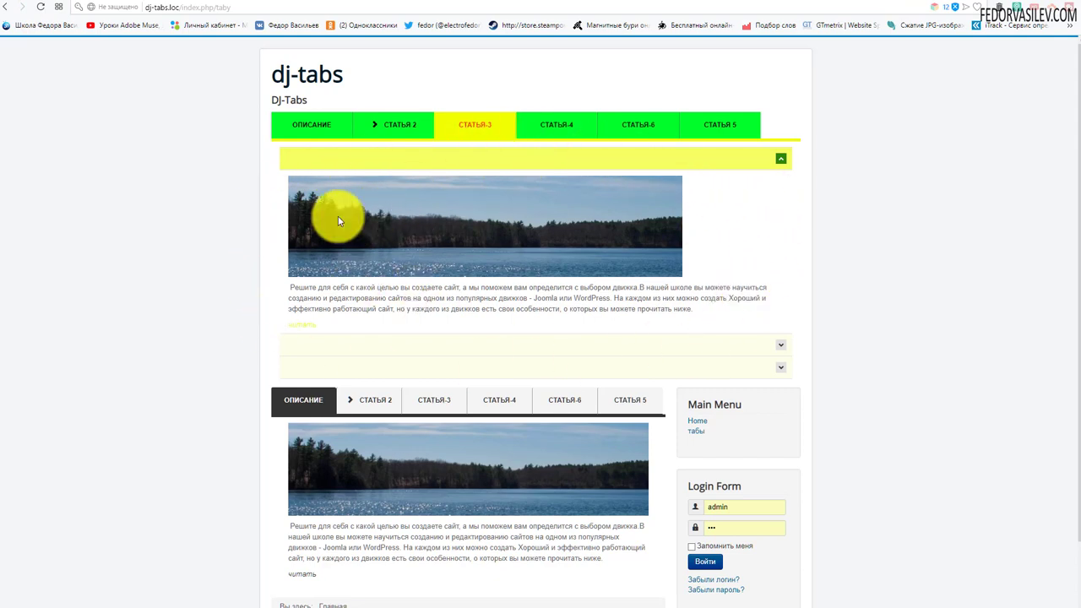
{"action": "left_click", "coordinate": [758, 167]}
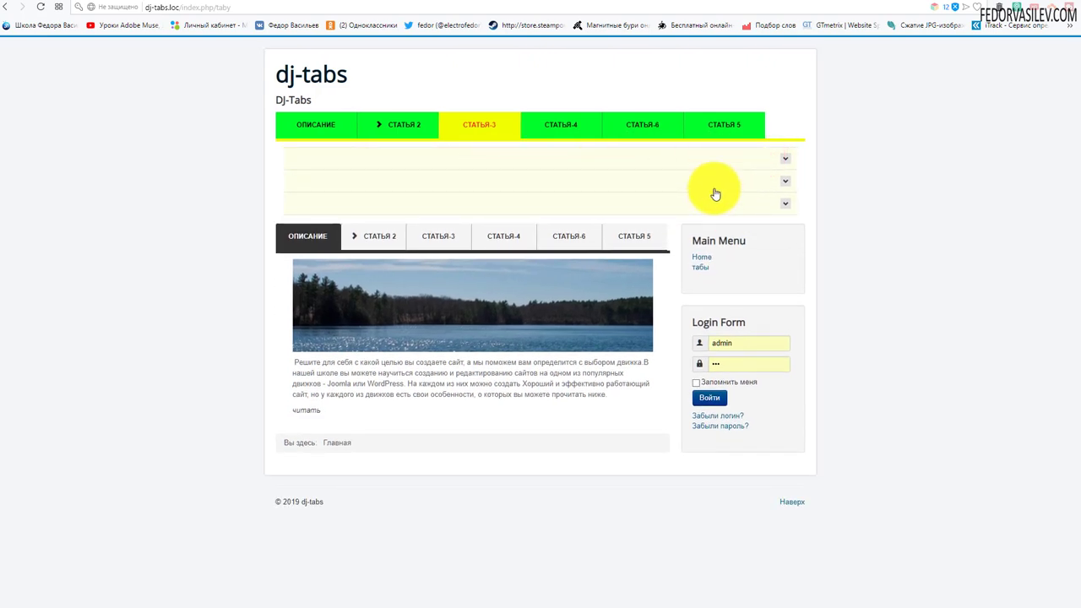
{"action": "left_click", "coordinate": [730, 158]}
{"action": "left_click", "coordinate": [692, 162]}
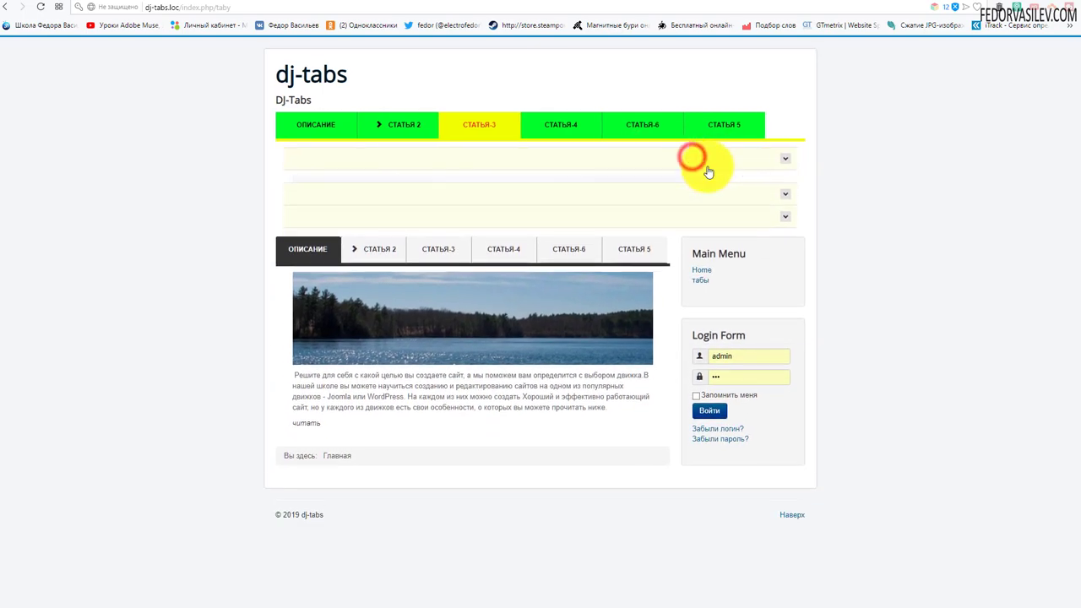
{"action": "left_click", "coordinate": [742, 184]}
{"action": "key", "text": "ctrl+Tab"}
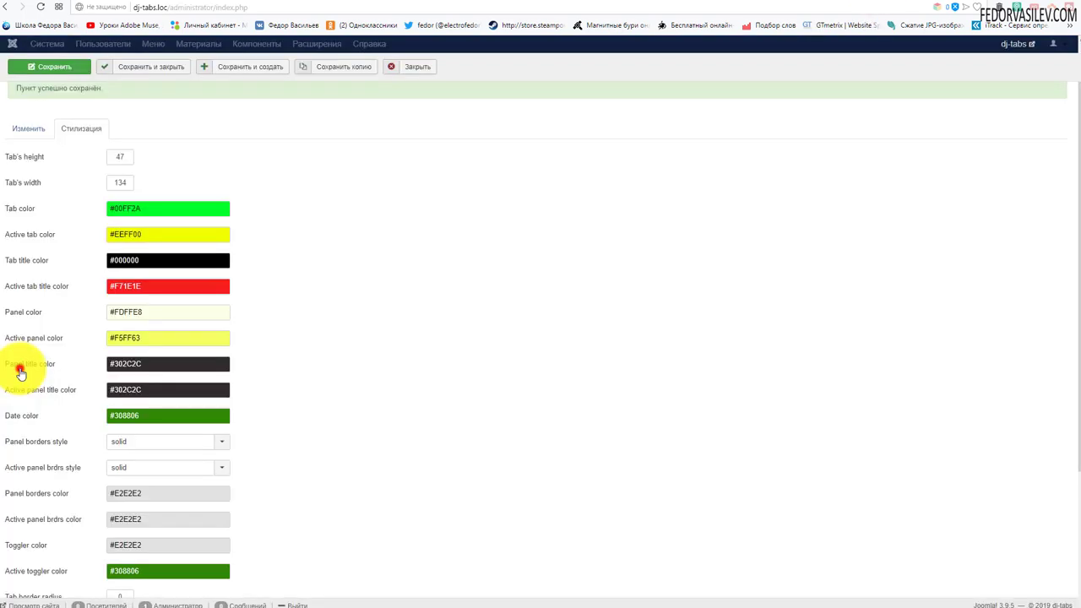
- Set the panel title color to purple #9900FF
{"action": "left_click", "coordinate": [18, 365]}
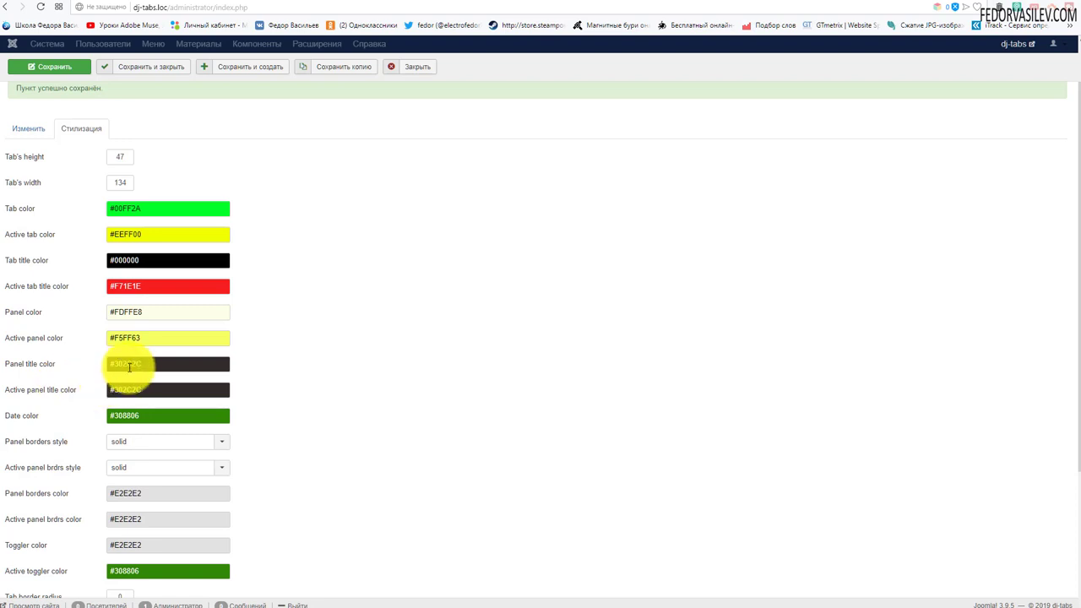
{"action": "left_click", "coordinate": [154, 363]}
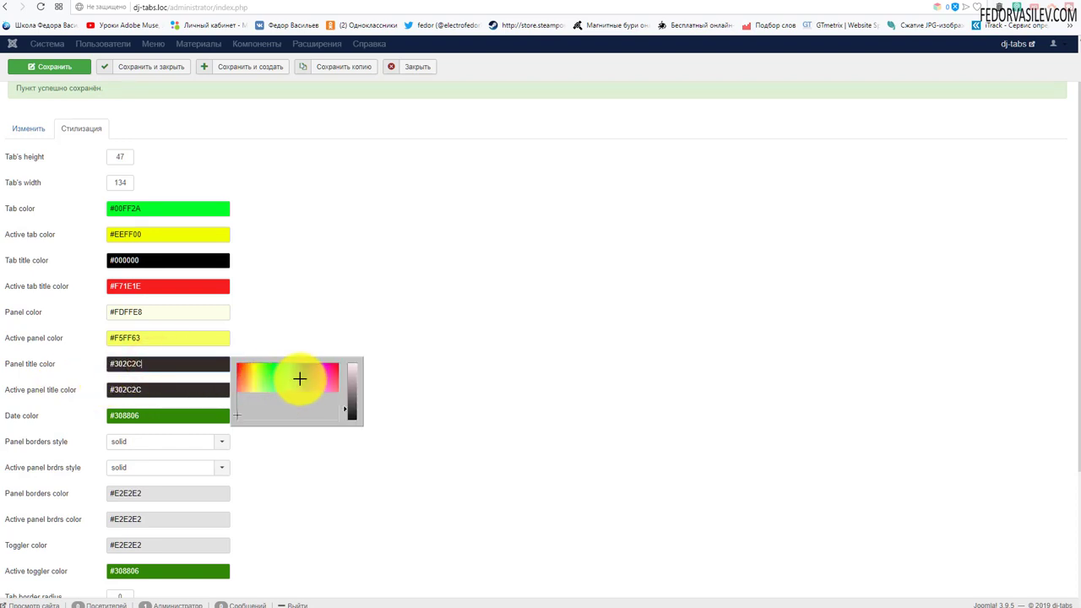
{"action": "left_click_drag", "start_coordinate": [283, 376], "coordinate": [313, 296]}
{"action": "left_click", "coordinate": [349, 386]}
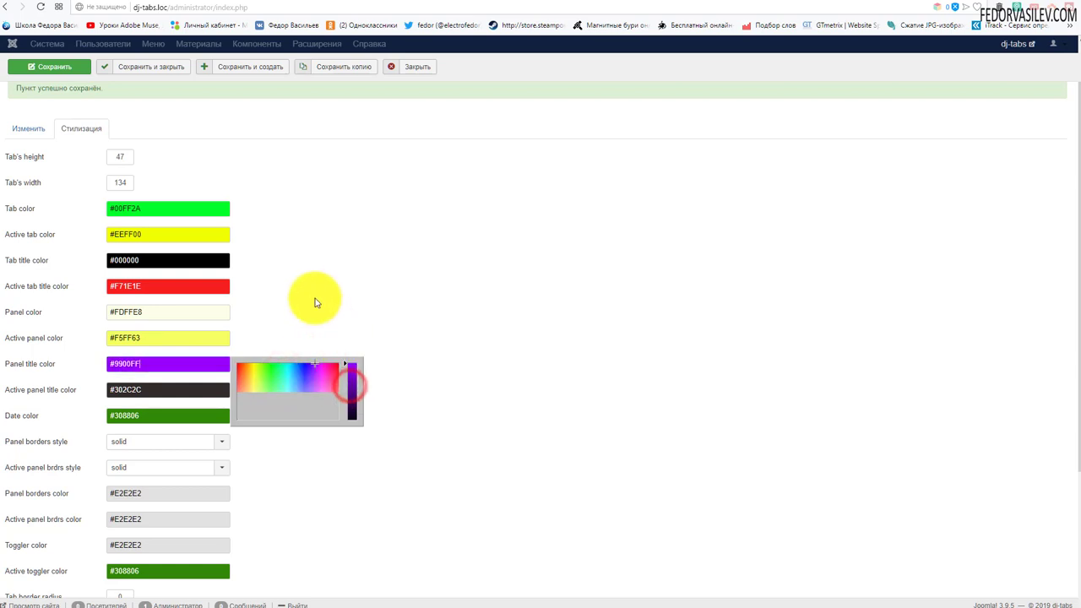
{"action": "left_click", "coordinate": [312, 296]}
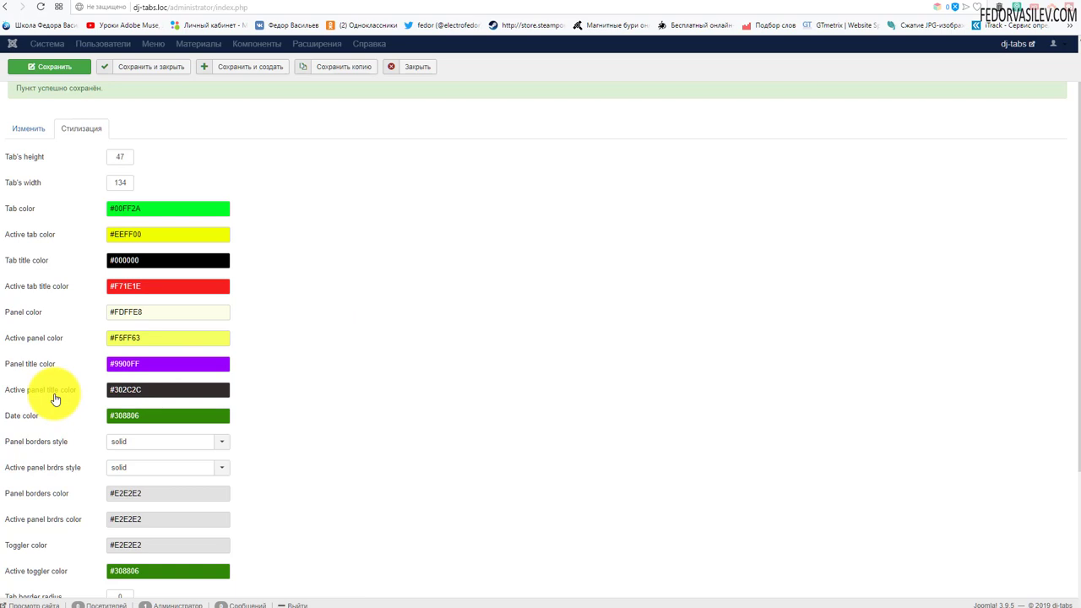
- Set the active panel title color to cyan #00FFF7 and save the theme
{"action": "left_click", "coordinate": [141, 390]}
{"action": "left_click", "coordinate": [285, 390]}
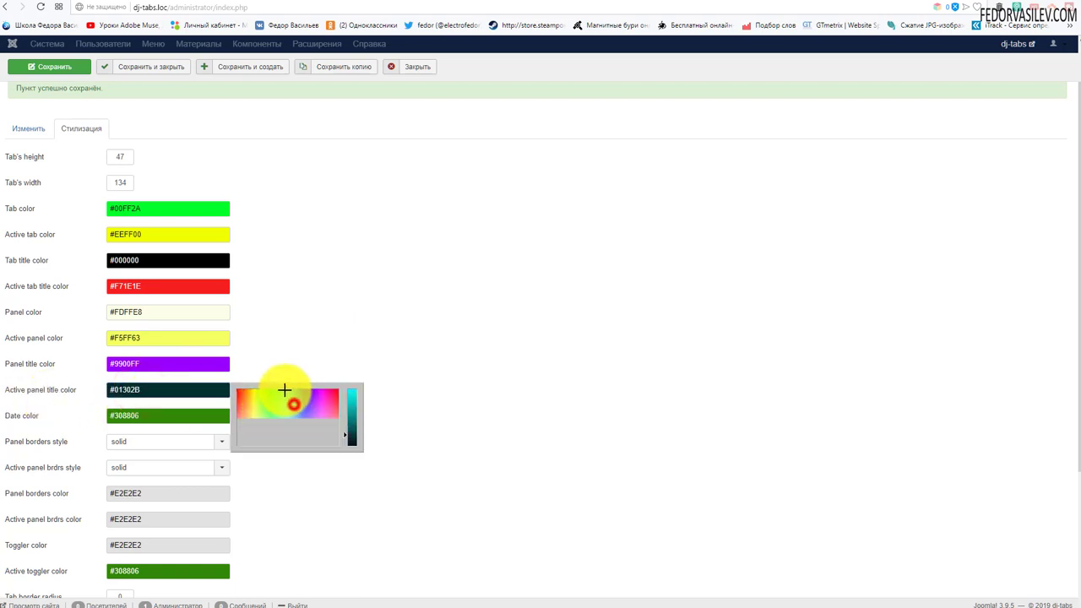
{"action": "left_click", "coordinate": [352, 401]}
{"action": "left_click_drag", "start_coordinate": [352, 401], "coordinate": [338, 326]}
{"action": "left_click", "coordinate": [340, 254]}
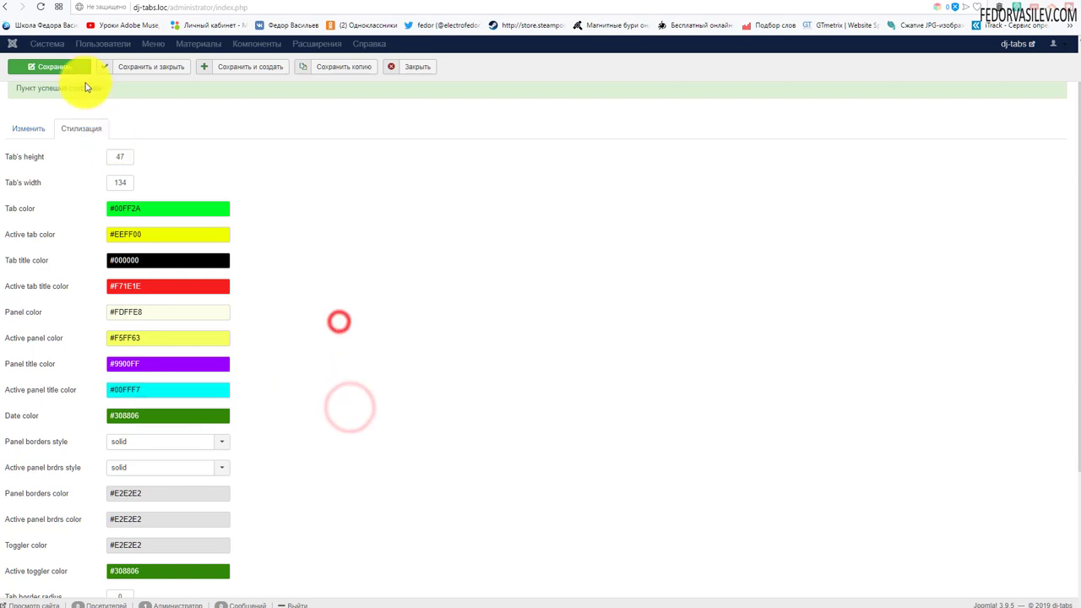
{"action": "left_click", "coordinate": [75, 68]}
- Reload the public page and examine the panel title colors by switching between the accordion panels in the "Статья-3" tab
{"action": "left_click", "coordinate": [896, 3]}
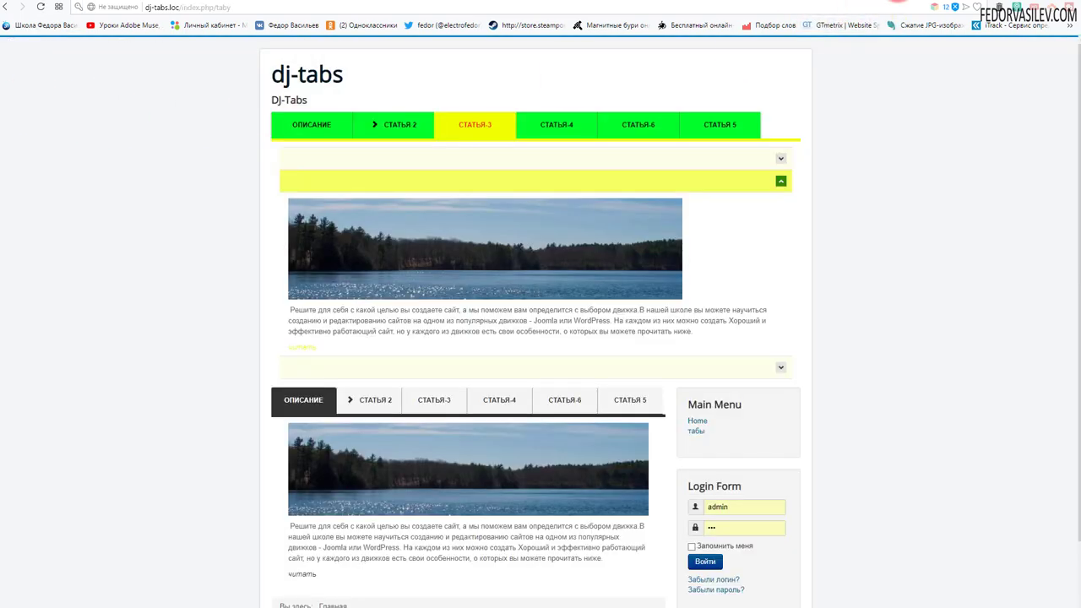
{"action": "left_click", "coordinate": [42, 8]}
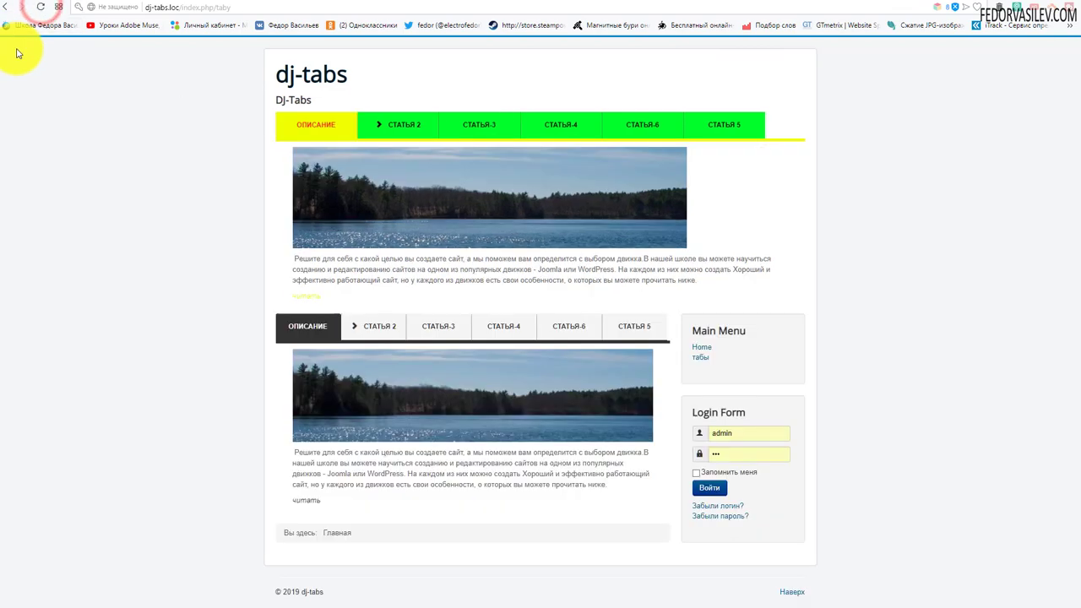
{"action": "left_click", "coordinate": [499, 125]}
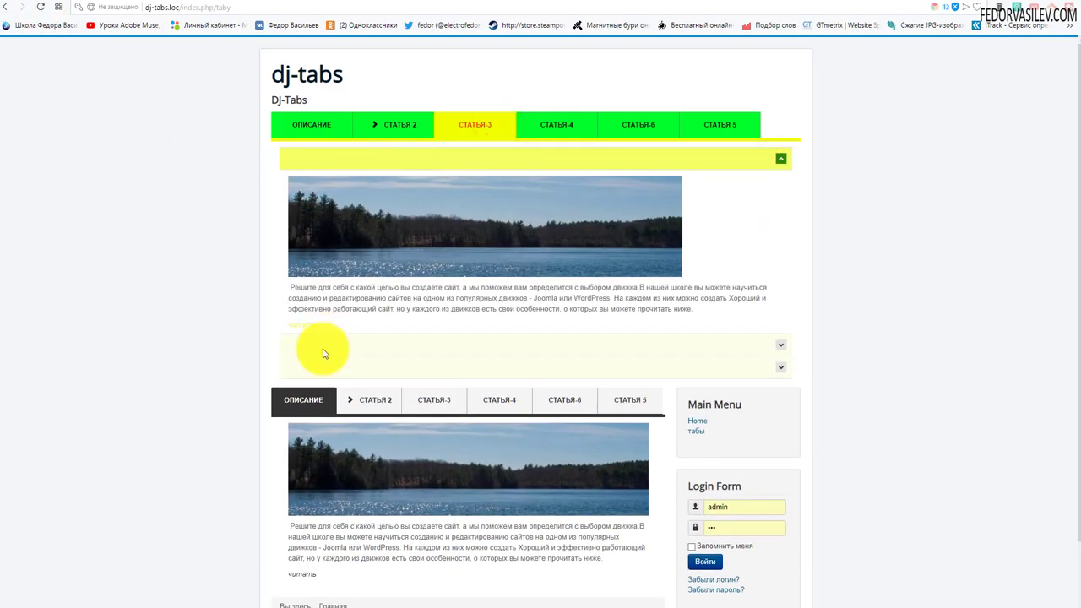
{"action": "left_click", "coordinate": [407, 344]}
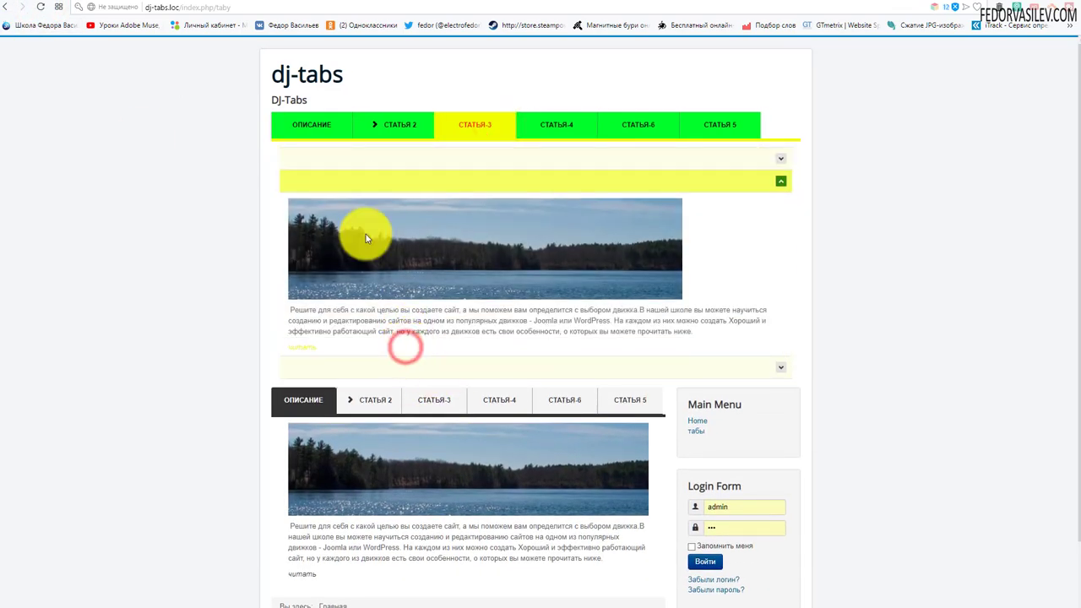
{"action": "left_click", "coordinate": [334, 368]}
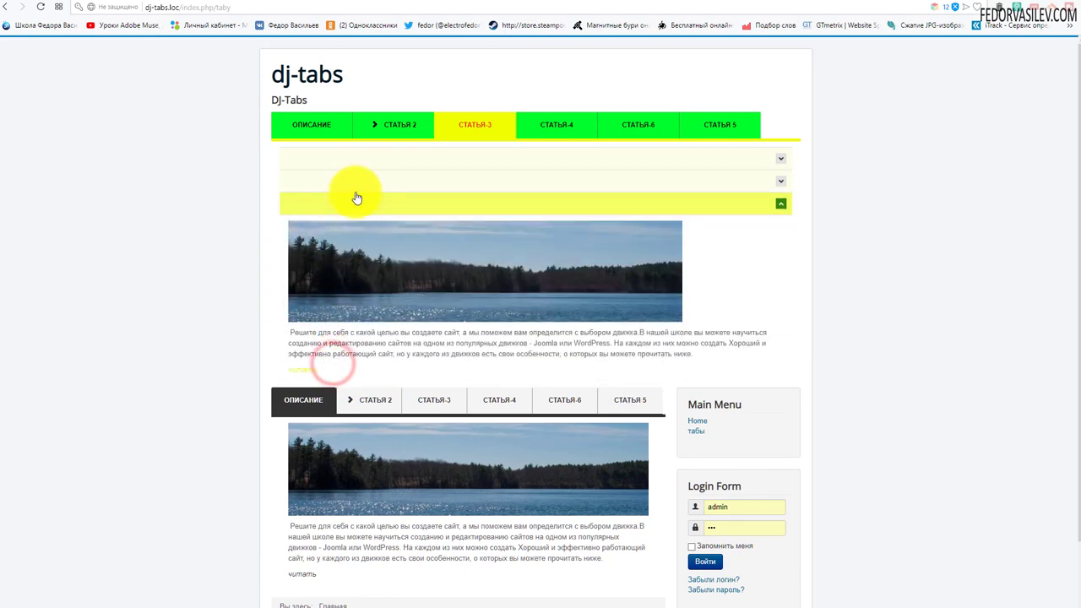
{"action": "left_click", "coordinate": [353, 181]}
{"action": "scroll", "coordinate": [384, 244], "scroll_direction": "down", "scroll_amount": 2}
{"action": "scroll", "coordinate": [415, 253], "scroll_direction": "up", "scroll_amount": 2}
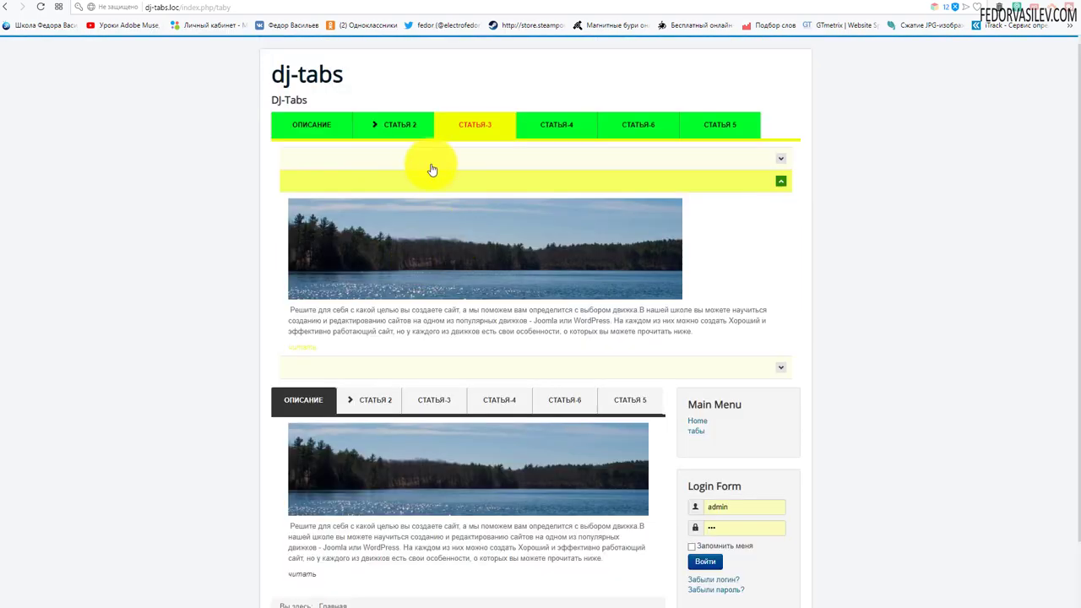
{"action": "left_click", "coordinate": [429, 155]}
{"action": "left_click", "coordinate": [483, 344]}
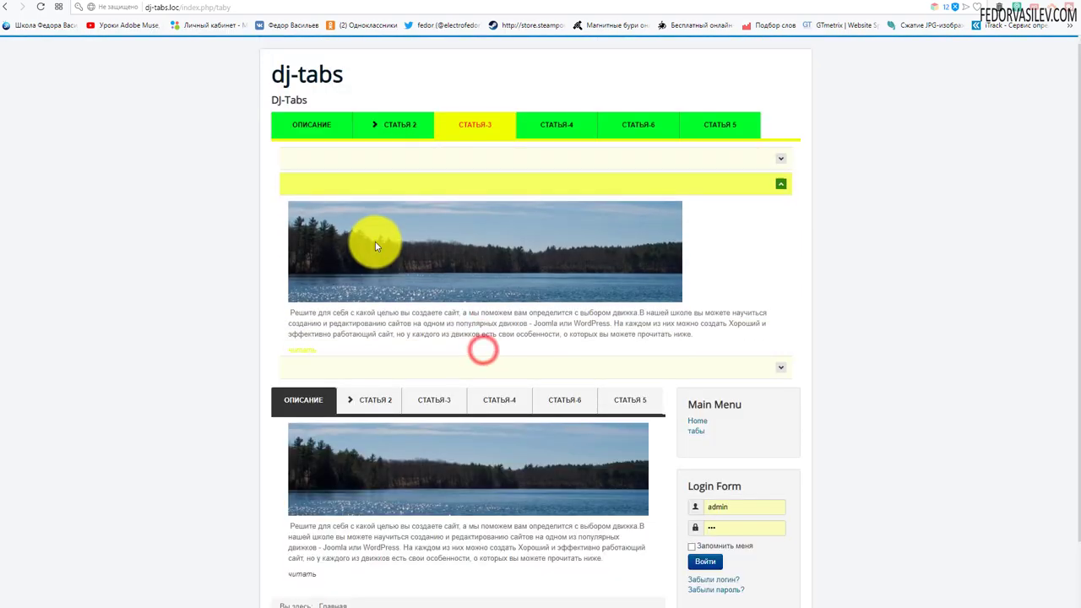
{"action": "left_click", "coordinate": [406, 375]}
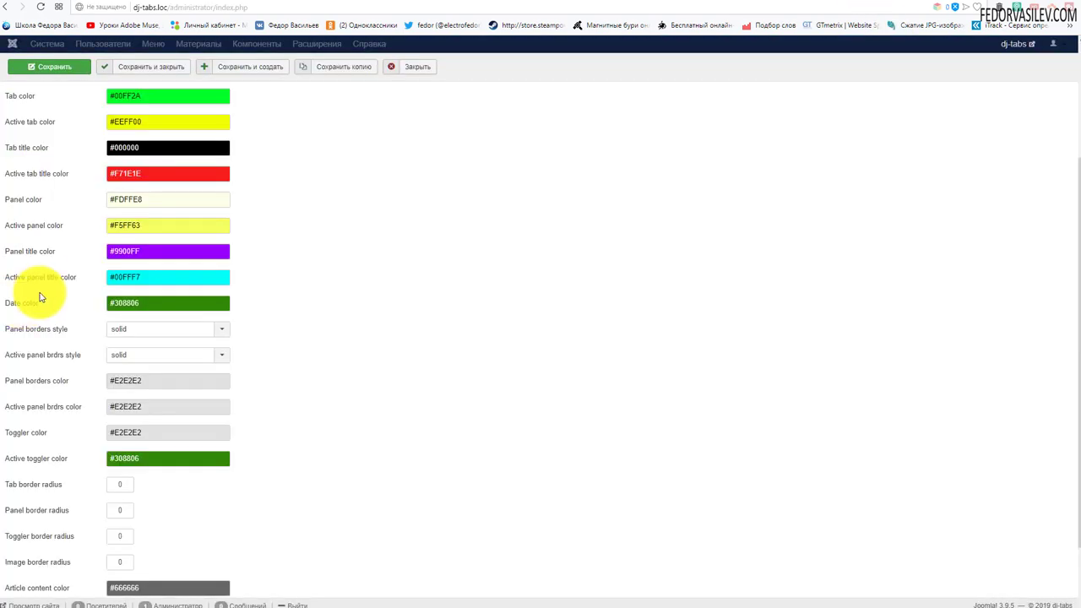
- Set the panel borders style to dotted and the active panel borders style to none
{"action": "left_click", "coordinate": [130, 302]}
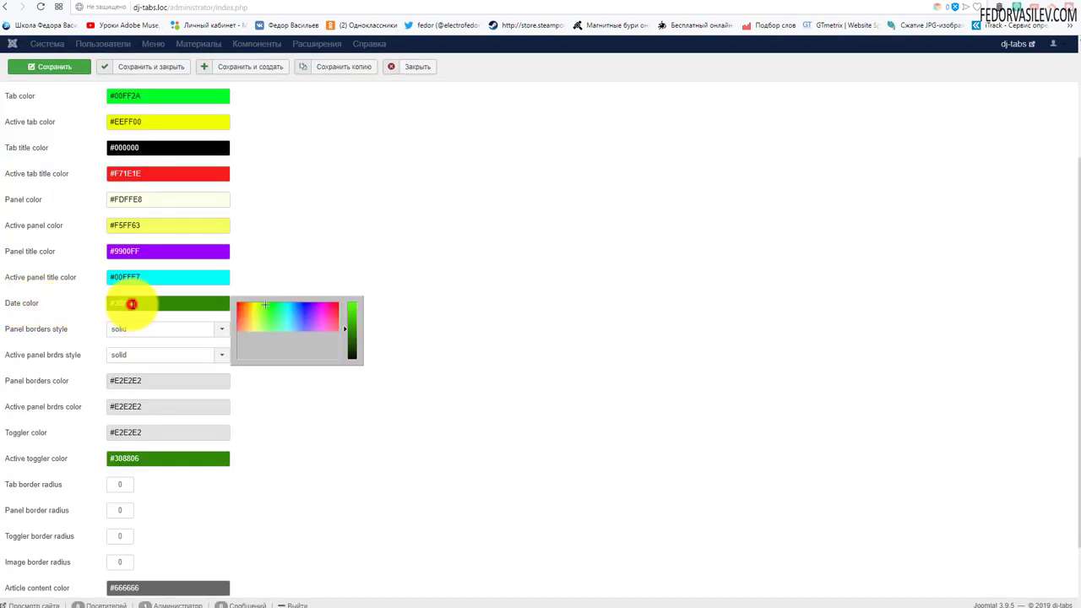
{"action": "left_click", "coordinate": [370, 260]}
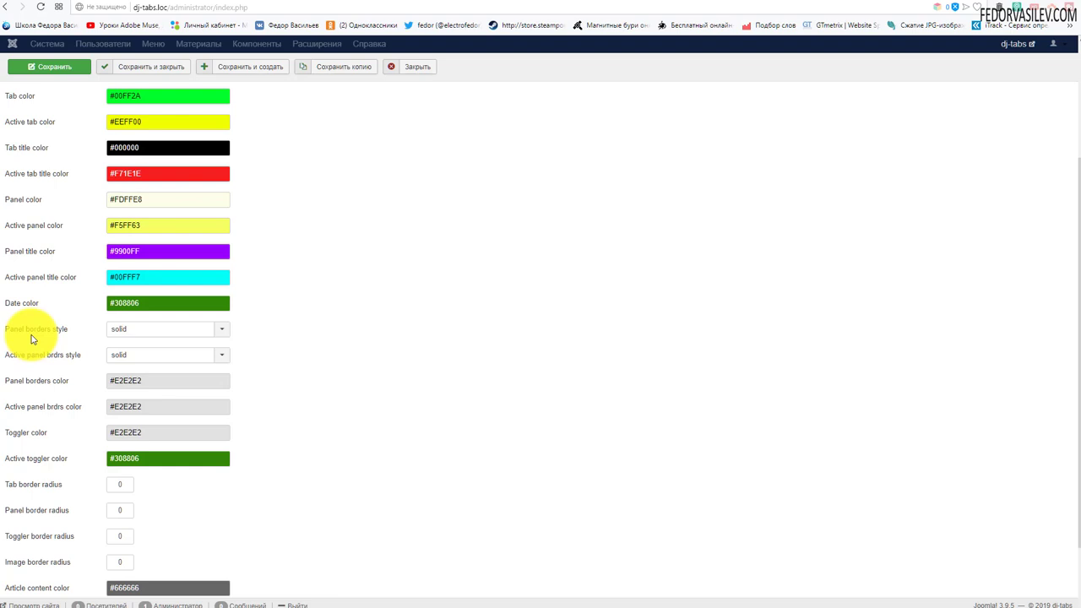
{"action": "left_click", "coordinate": [123, 337]}
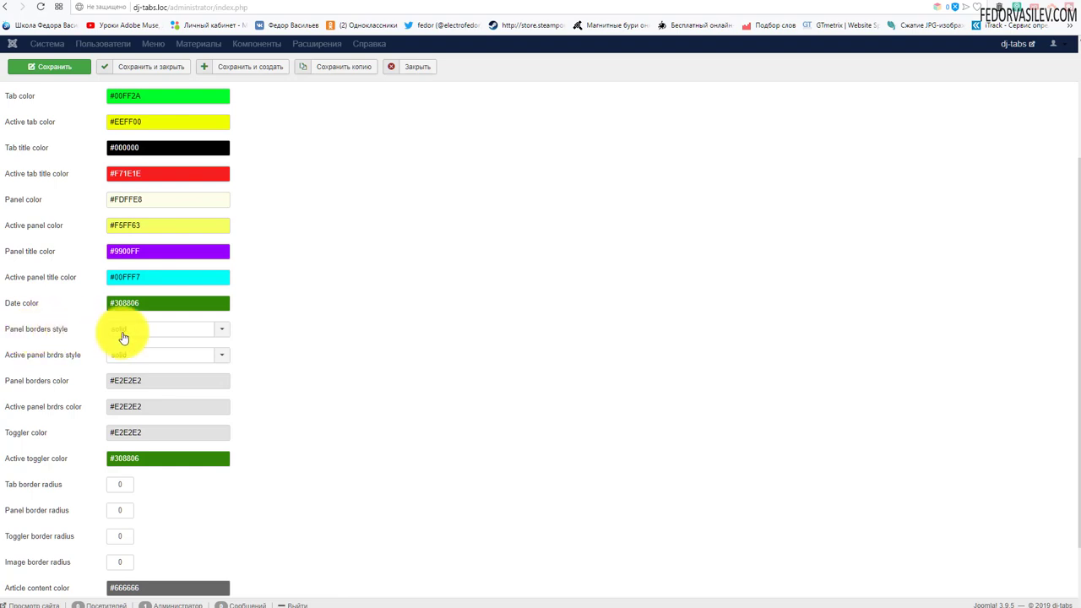
{"action": "left_click", "coordinate": [140, 334]}
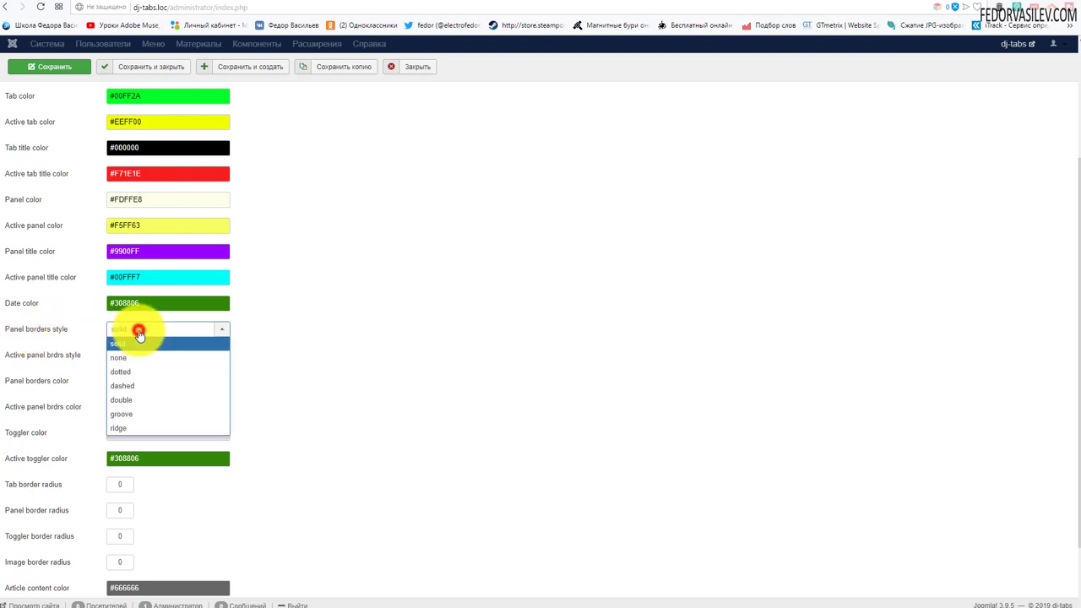
{"action": "left_click", "coordinate": [150, 374]}
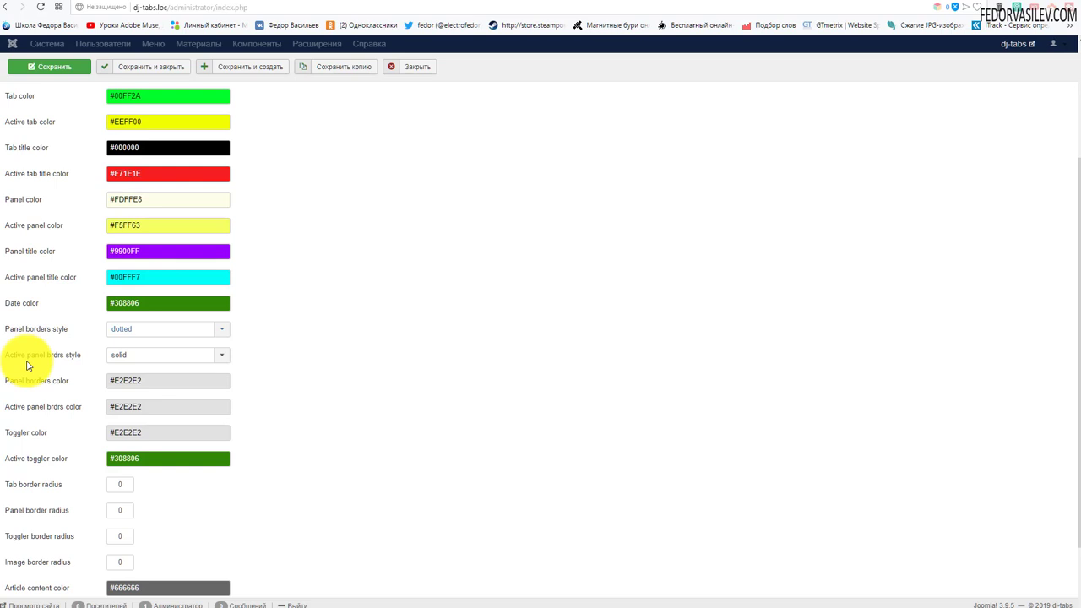
{"action": "left_click", "coordinate": [133, 358]}
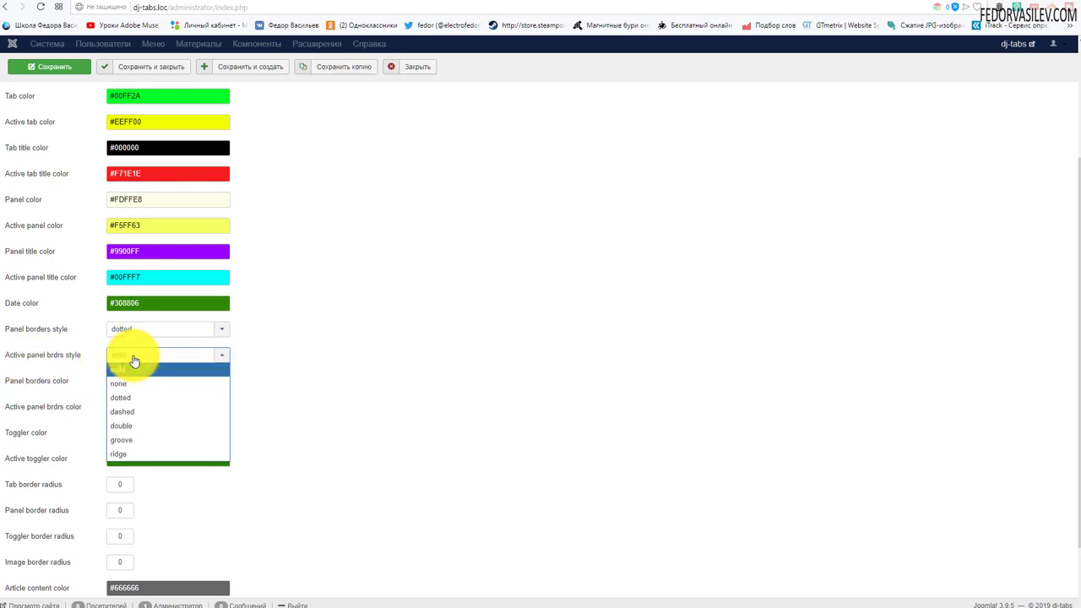
{"action": "left_click", "coordinate": [131, 385]}
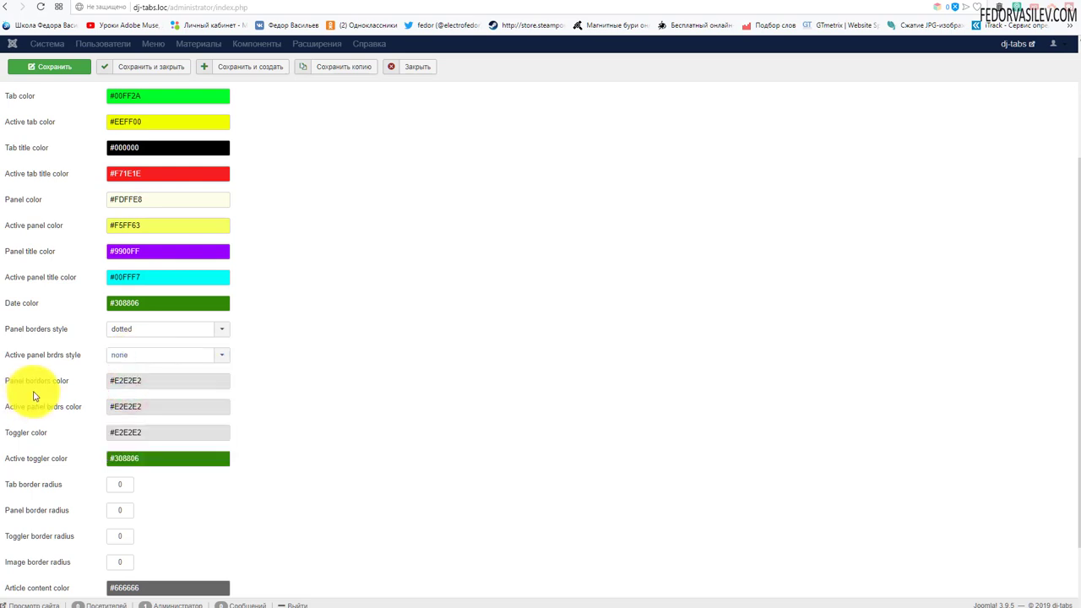
- Set the panel borders color to green #00E208
{"action": "left_click", "coordinate": [125, 380]}
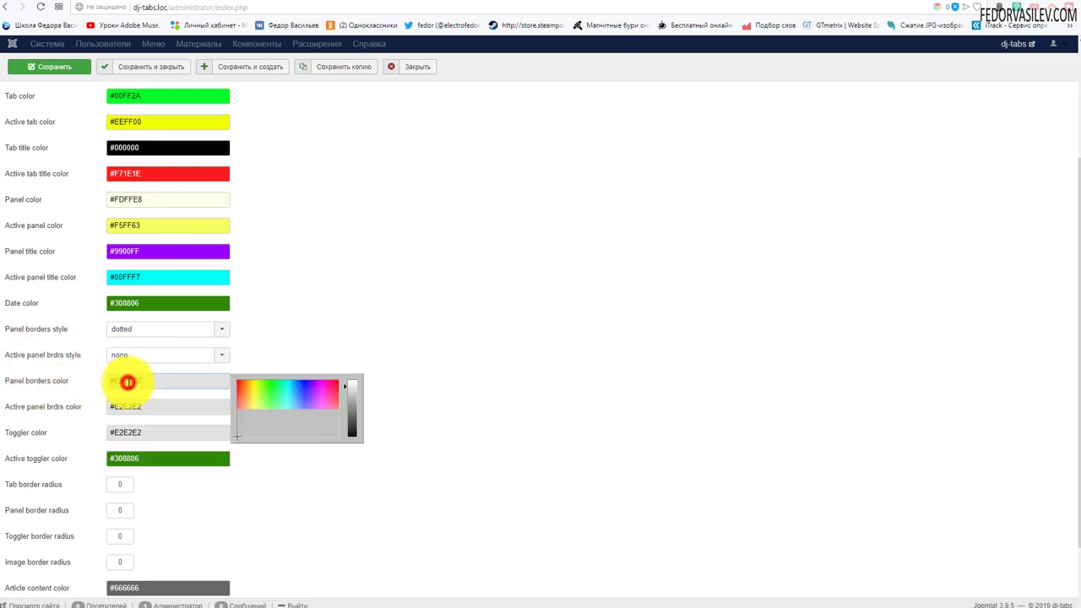
{"action": "left_click", "coordinate": [261, 396]}
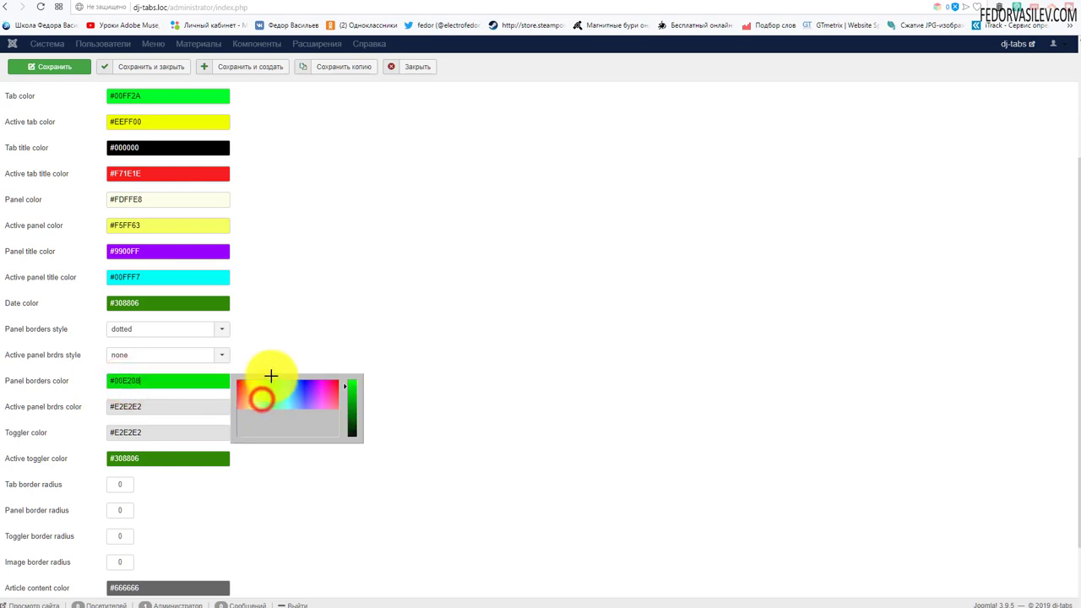
{"action": "left_click", "coordinate": [287, 317]}
- Set the active panel borders color to yellow-green #BCE200 and save the theme
{"action": "left_click", "coordinate": [125, 406]}
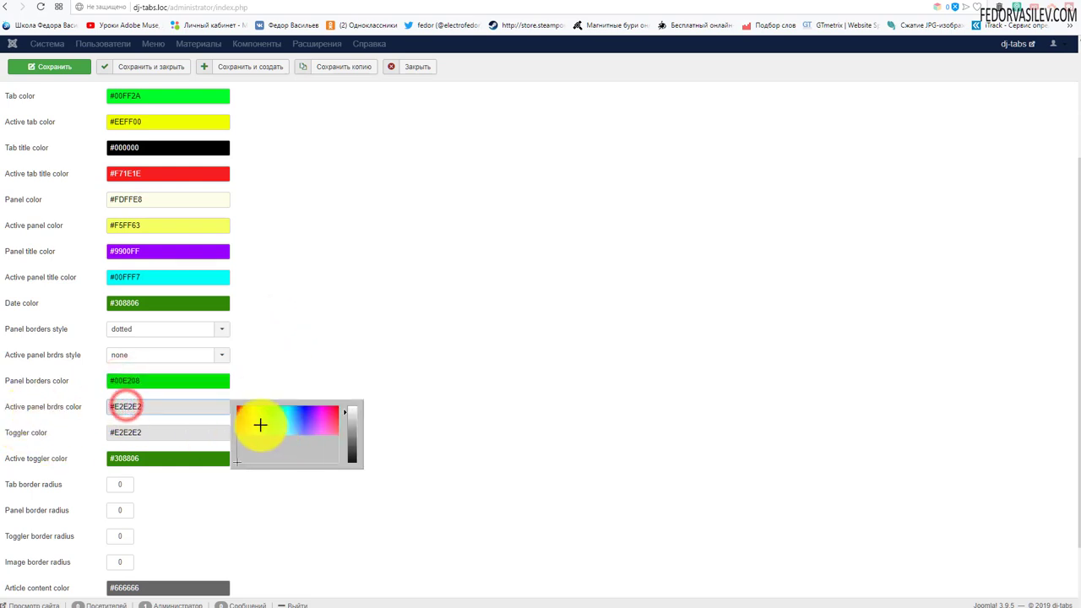
{"action": "left_click_drag", "start_coordinate": [258, 425], "coordinate": [261, 396]}
{"action": "left_click", "coordinate": [297, 324]}
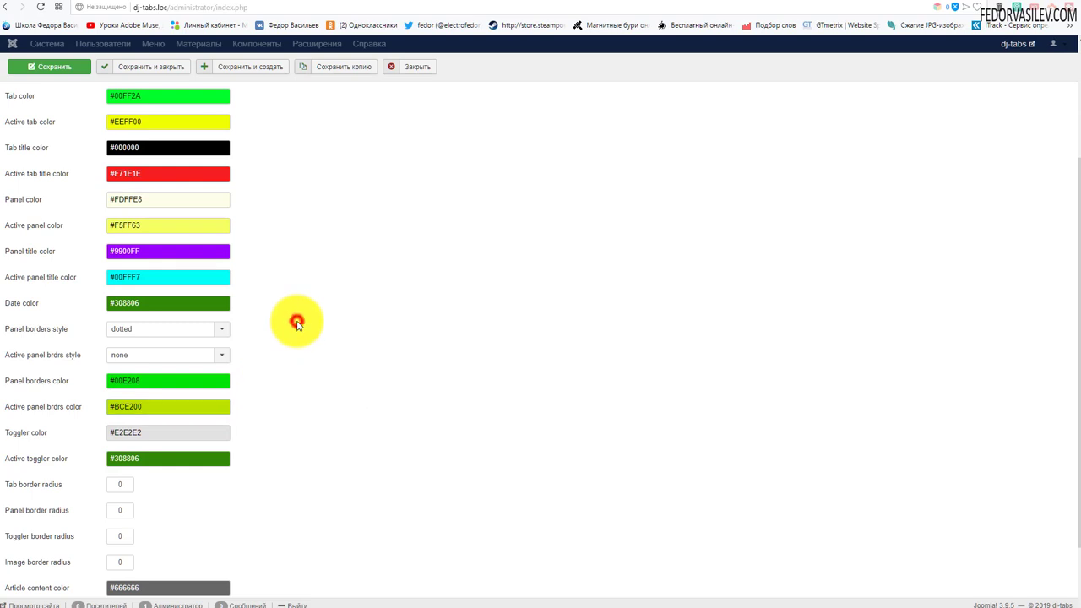
{"action": "key", "text": "ctrl+s"}
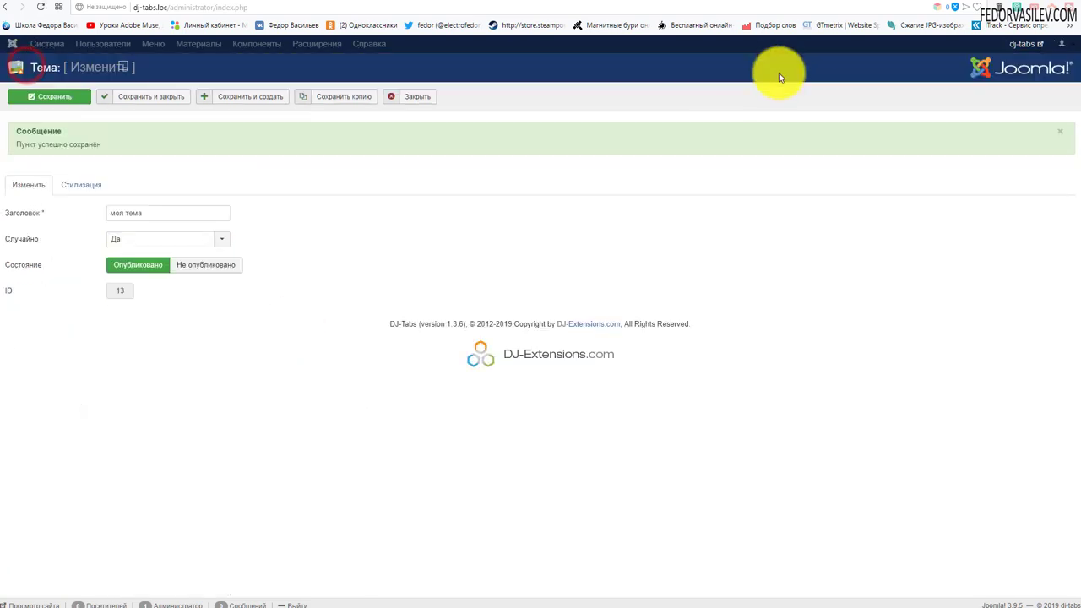
- Reload the public page and examine the panel borders by opening each accordion panel in the "Статья-3" tab
{"action": "left_click", "coordinate": [897, 7]}
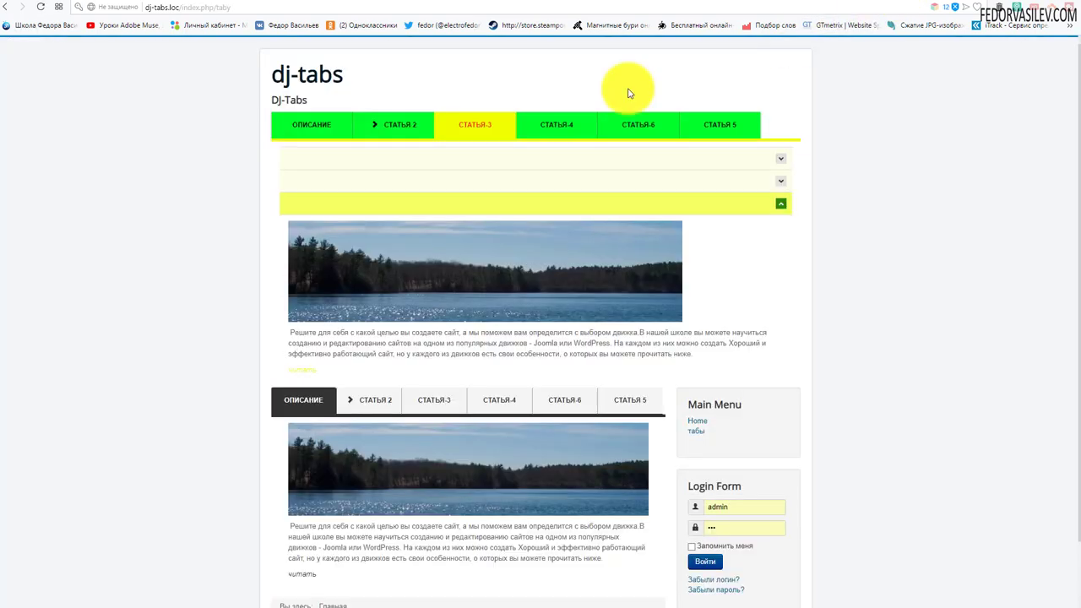
{"action": "left_click", "coordinate": [46, 9]}
{"action": "left_click", "coordinate": [474, 127]}
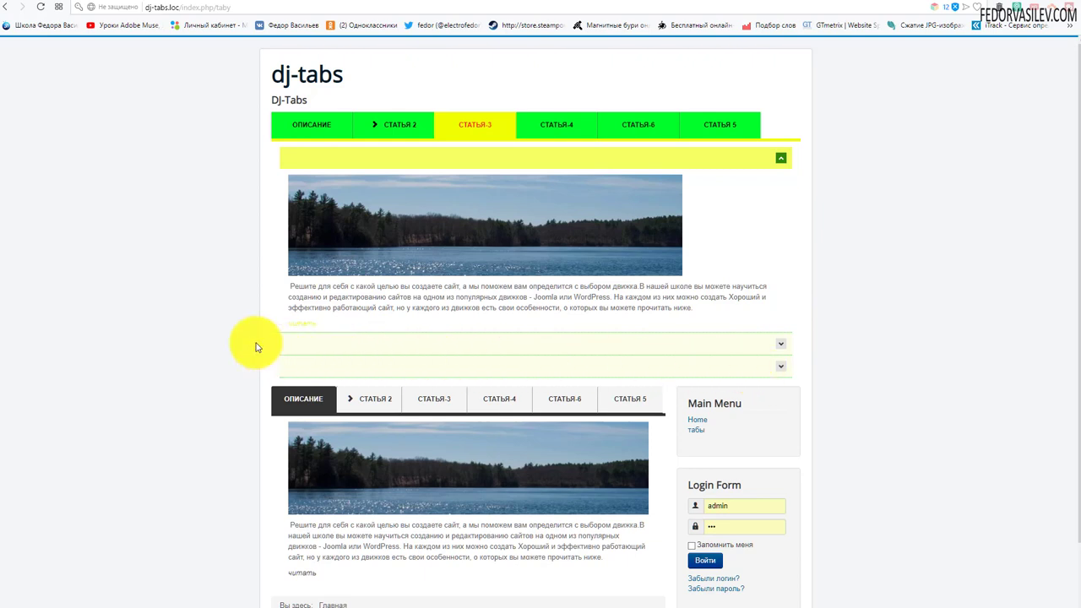
{"action": "left_click", "coordinate": [529, 346]}
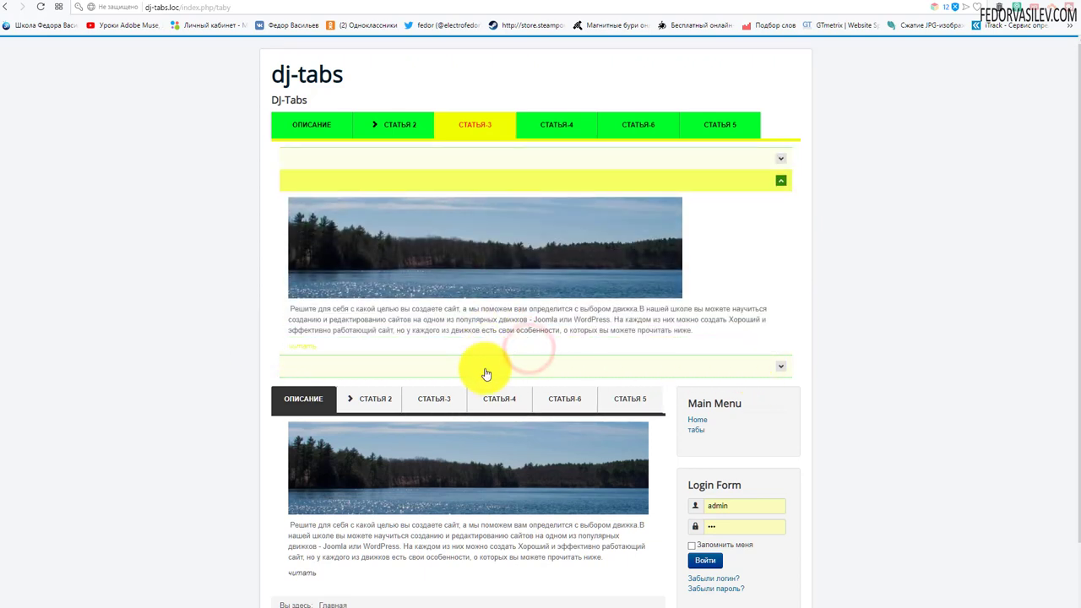
{"action": "left_click", "coordinate": [486, 374]}
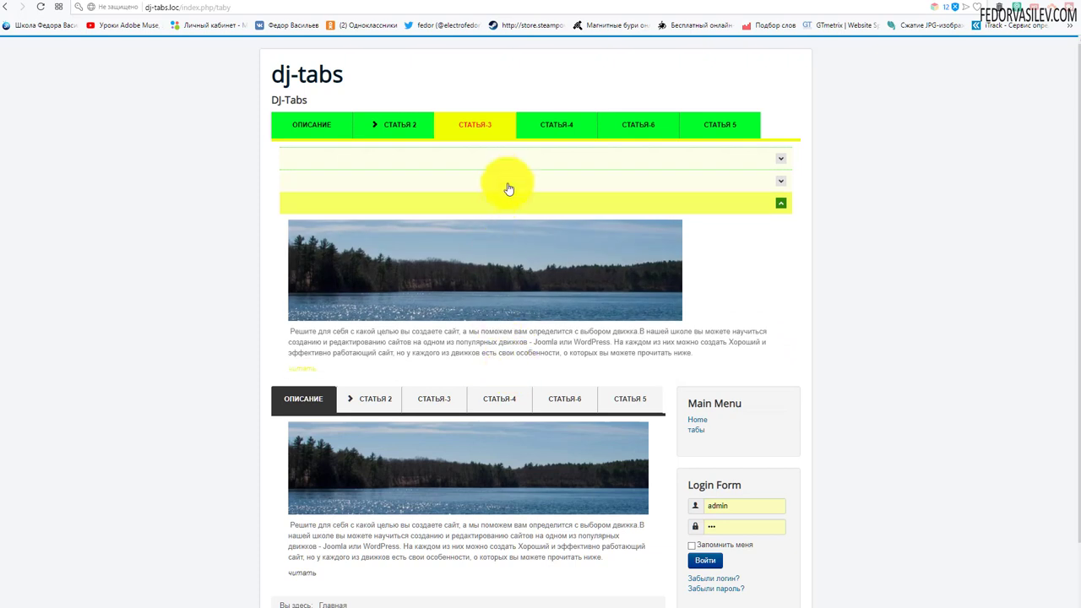
{"action": "left_click", "coordinate": [625, 189]}
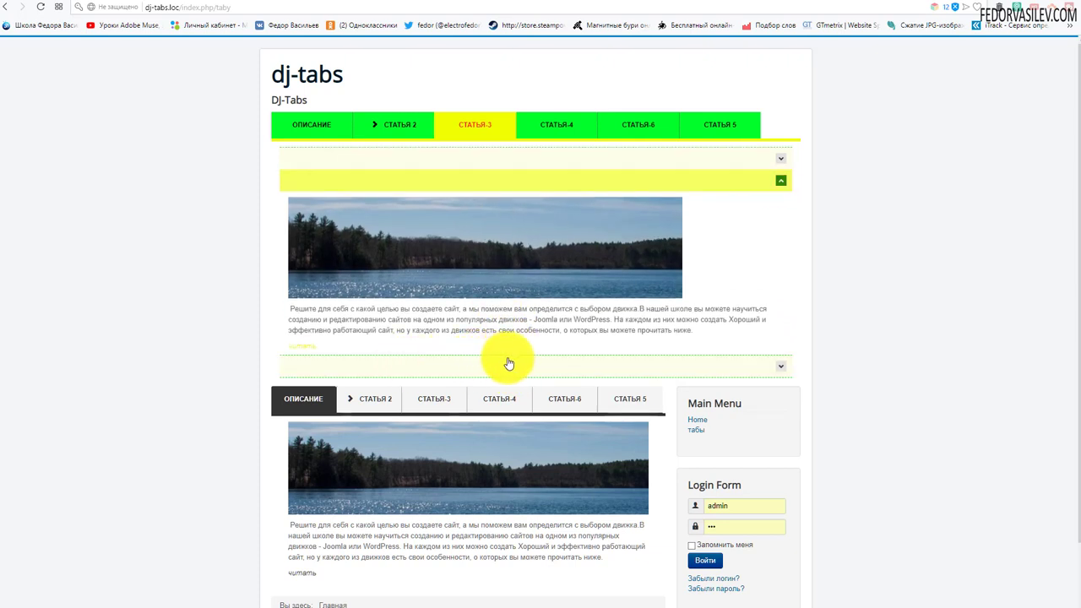
- Return to the theme's styling settings and review the available options for the panel borders style
{"action": "left_click", "coordinate": [866, 4]}
{"action": "left_click", "coordinate": [81, 184]}
{"action": "scroll", "coordinate": [405, 278], "scroll_direction": "down", "scroll_amount": 3}
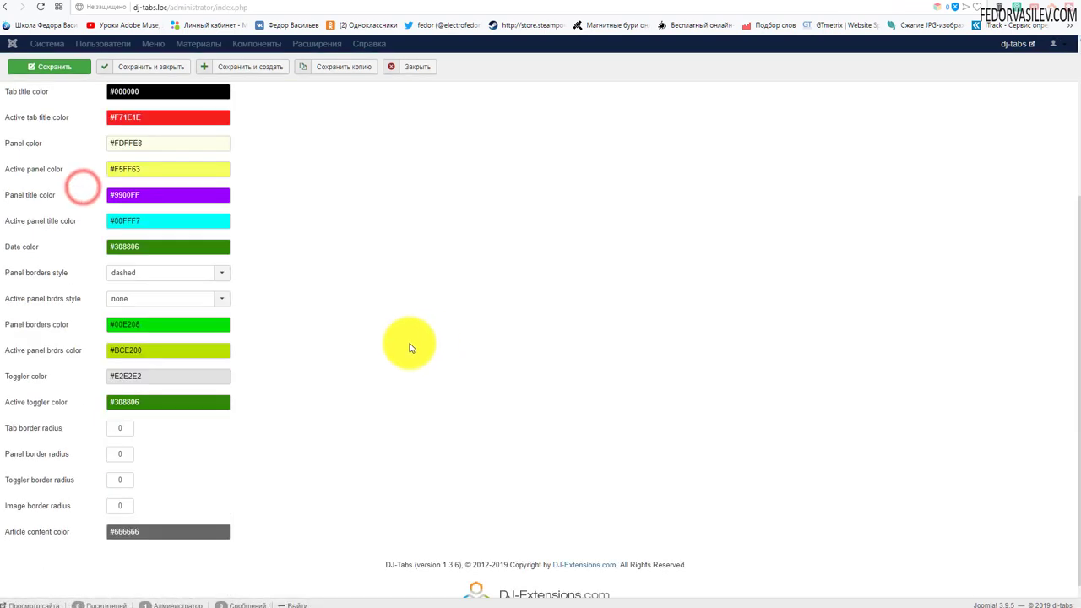
{"action": "left_click", "coordinate": [132, 272]}
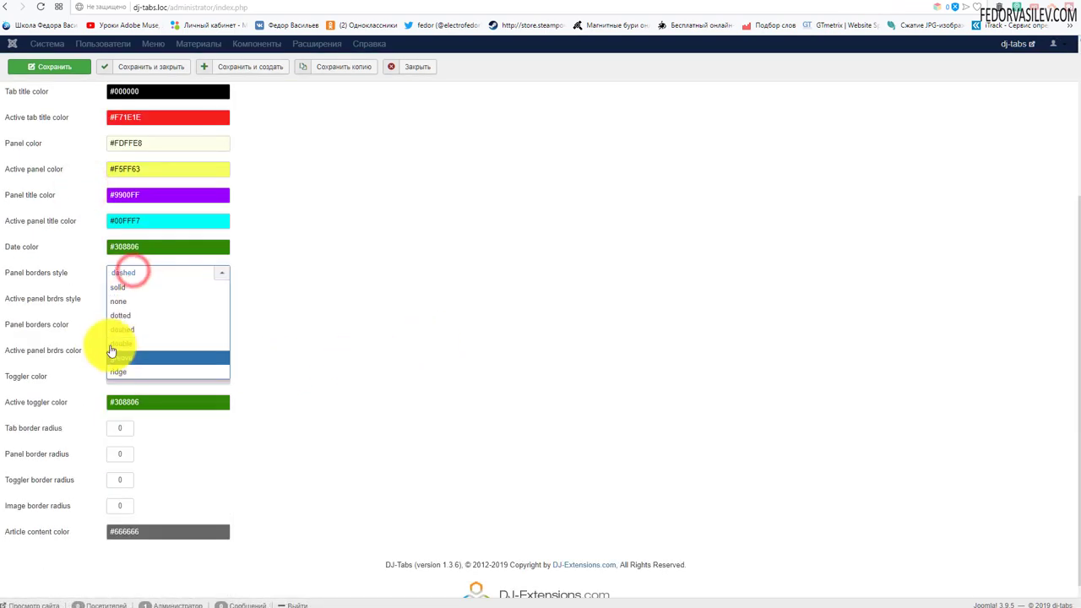
{"action": "left_click", "coordinate": [490, 329]}
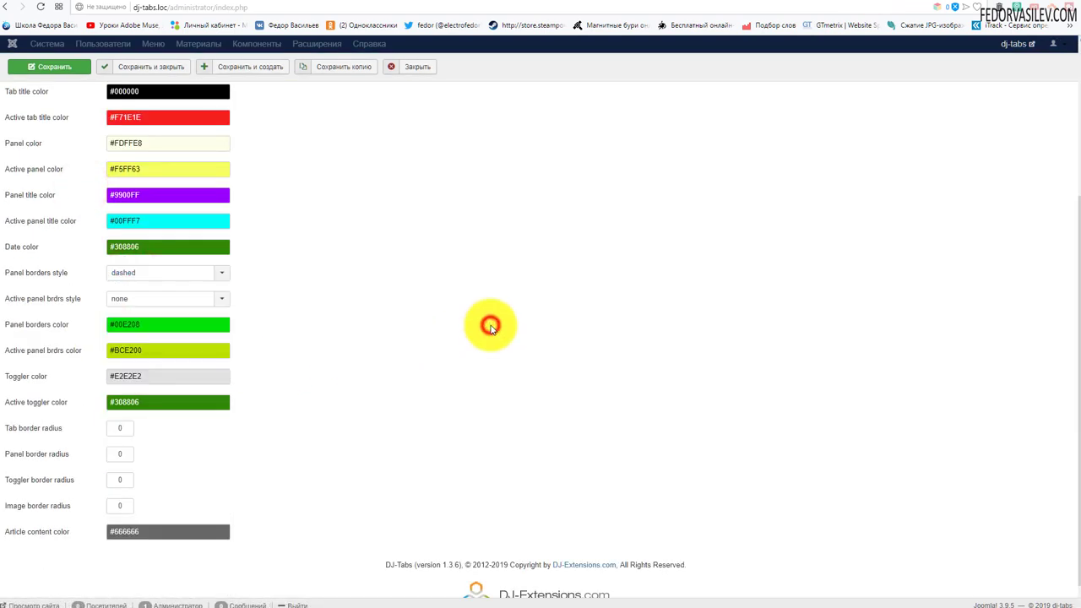
{"action": "left_click", "coordinate": [176, 278]}
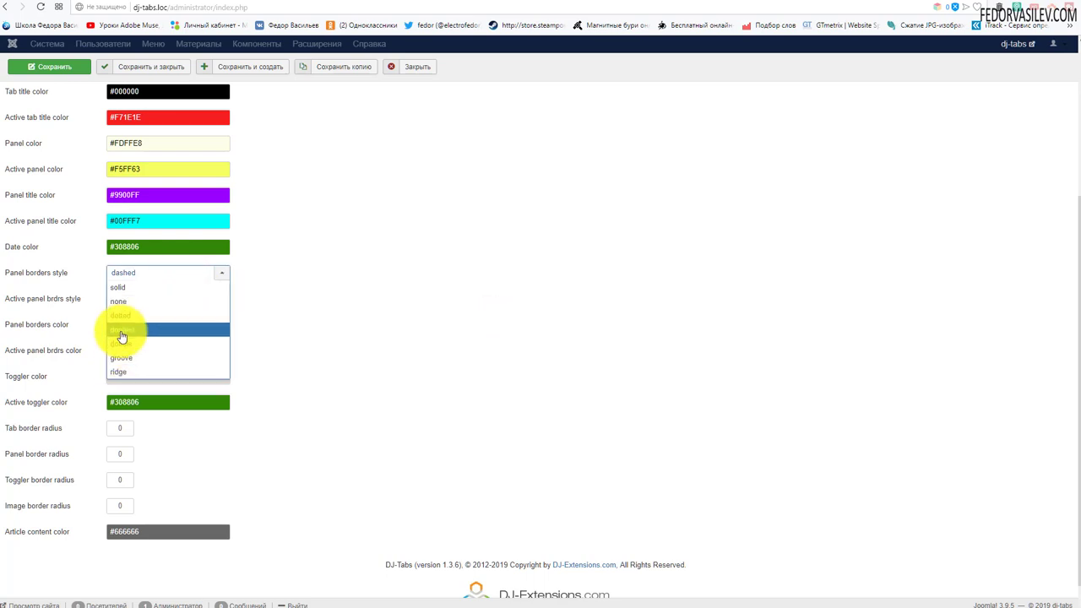
{"action": "left_click", "coordinate": [456, 323]}
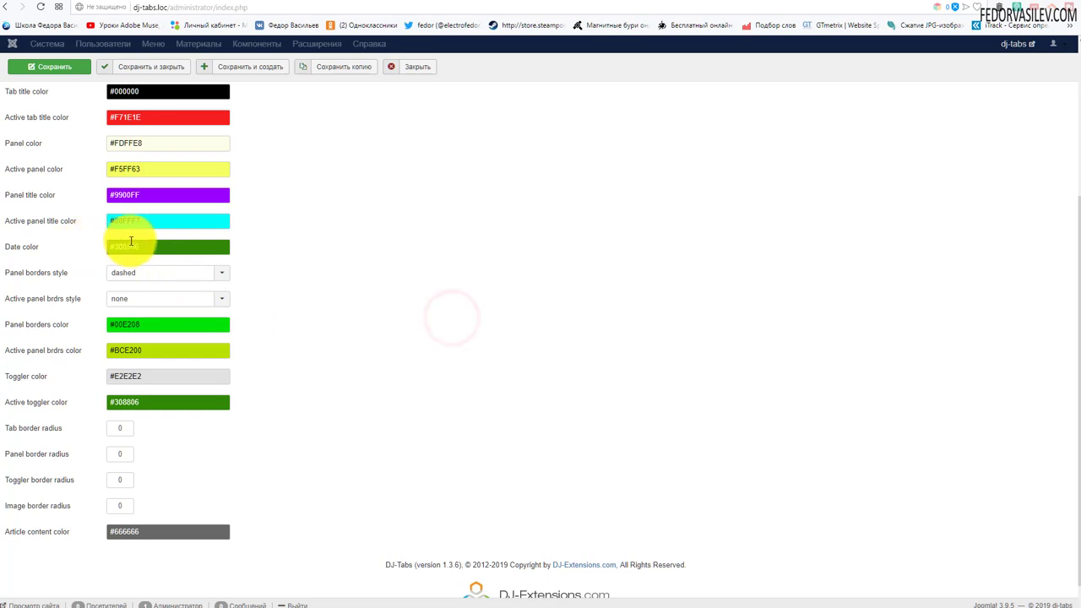
- Examine the togglers of the accordion panels on the public page and compare them with the theme's Toggler color setting
{"action": "left_click", "coordinate": [787, 195]}
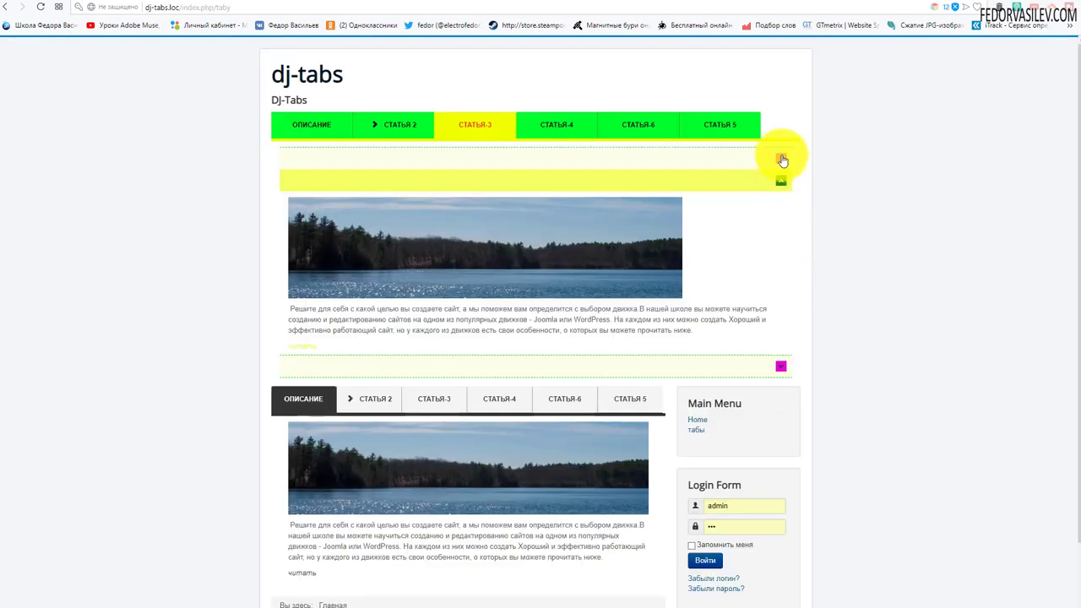
{"action": "left_click", "coordinate": [782, 160]}
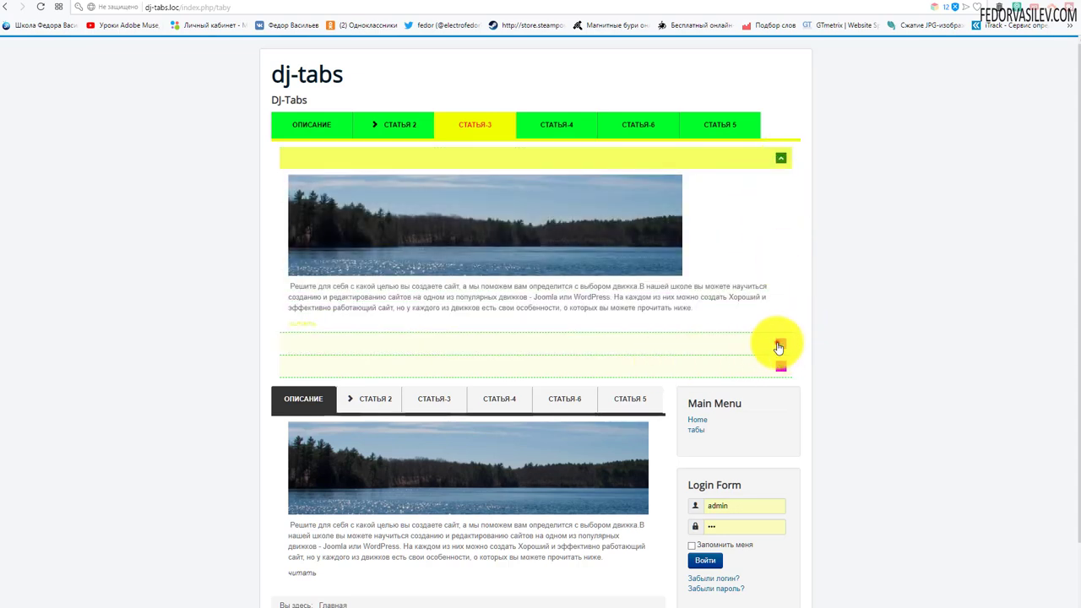
{"action": "left_click", "coordinate": [779, 347]}
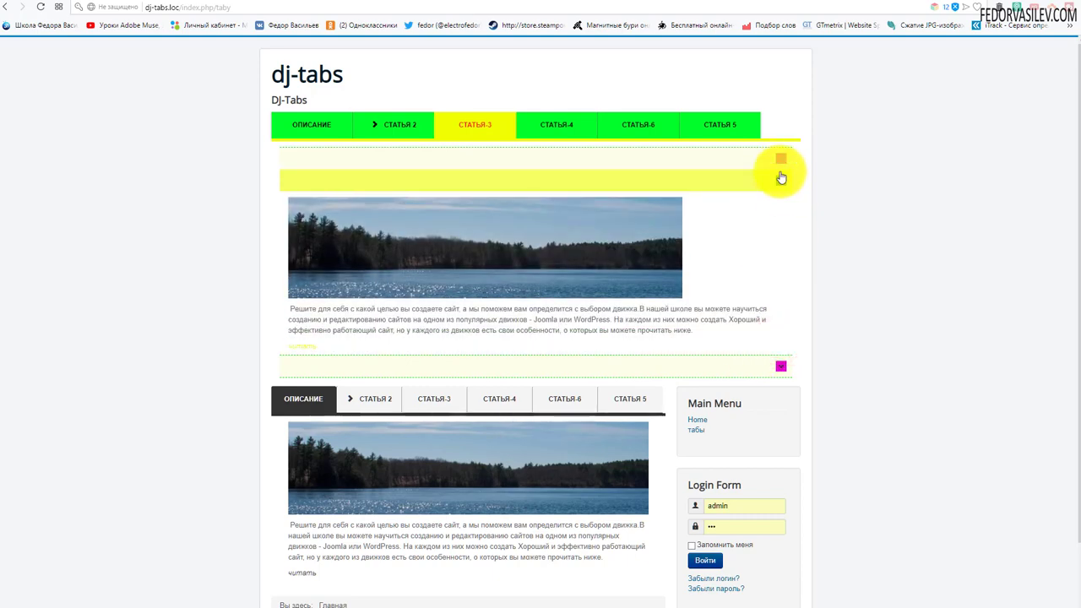
{"action": "left_click", "coordinate": [868, 5]}
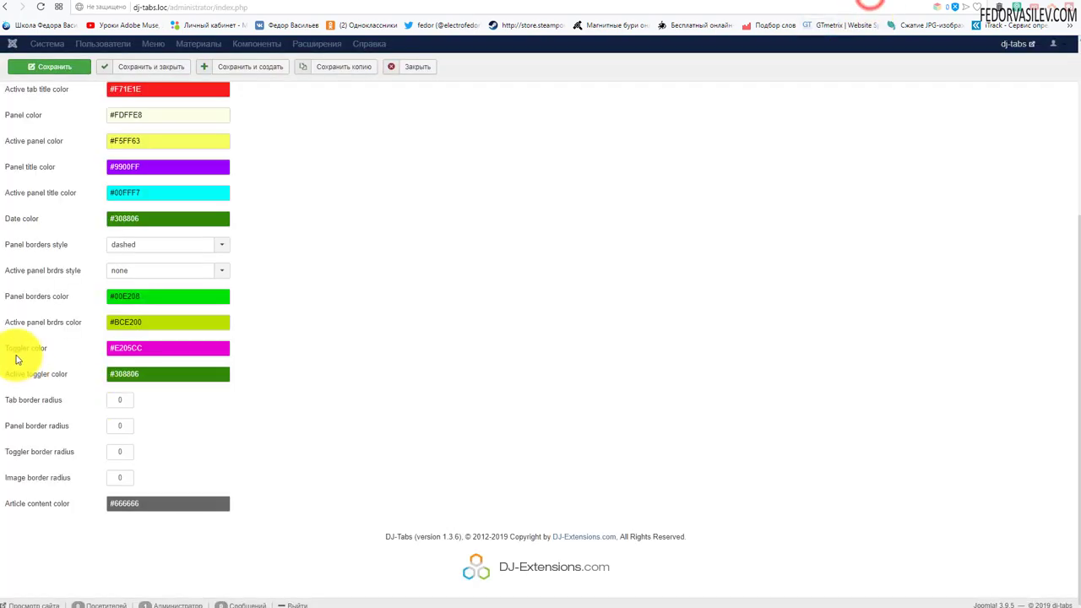
{"action": "left_click_drag", "start_coordinate": [10, 356], "coordinate": [11, 354]}
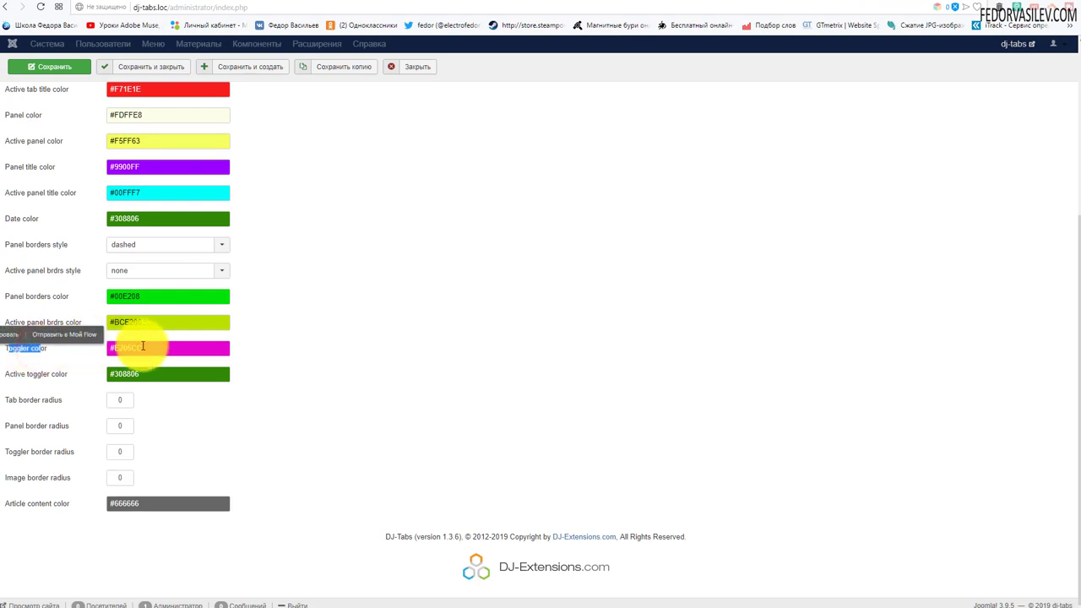
{"action": "left_click", "coordinate": [899, 4]}
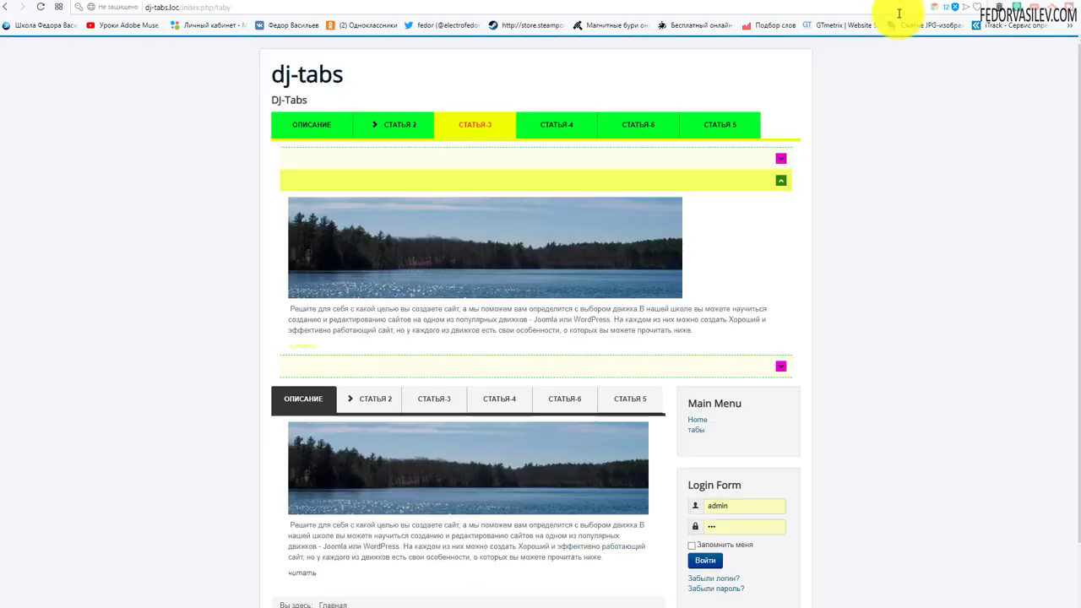
{"action": "left_click", "coordinate": [719, 161]}
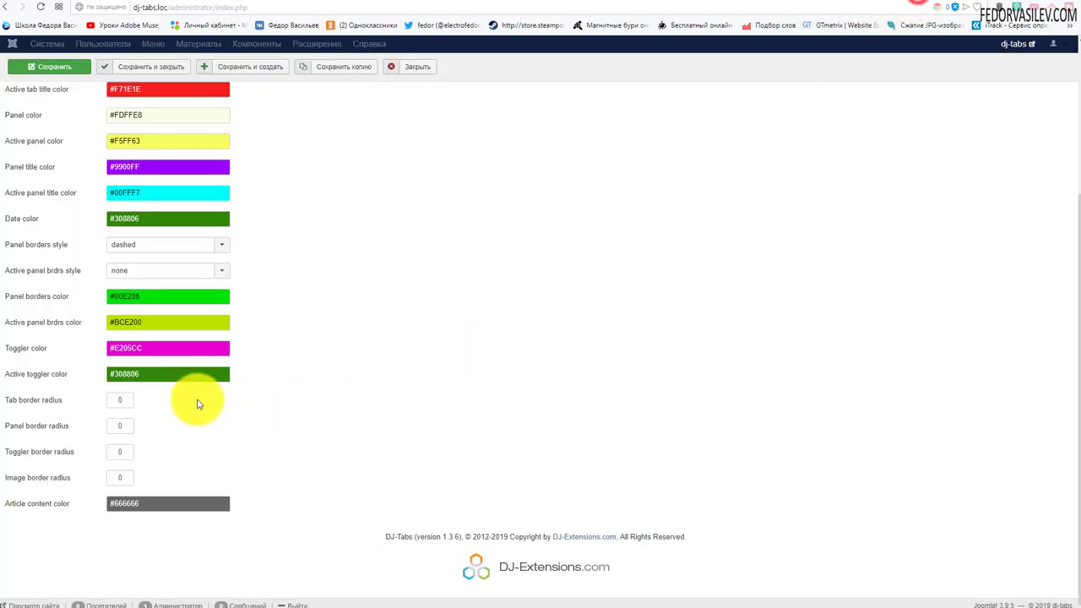
- Set the active toggler color to yellow #DDFF00 and save the theme
{"action": "left_click", "coordinate": [124, 375]}
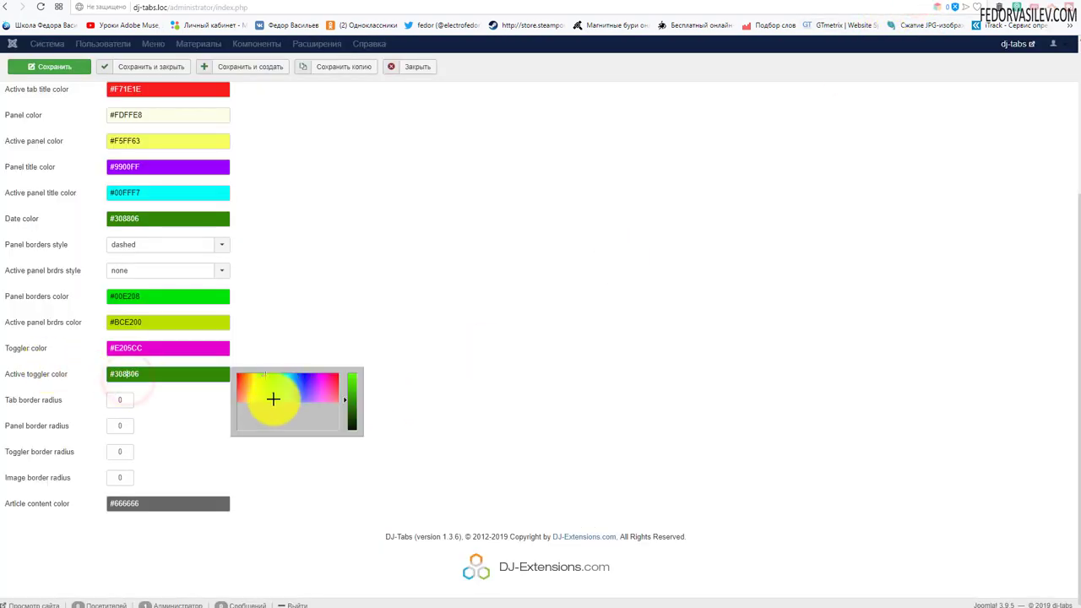
{"action": "left_click_drag", "start_coordinate": [272, 402], "coordinate": [330, 386]}
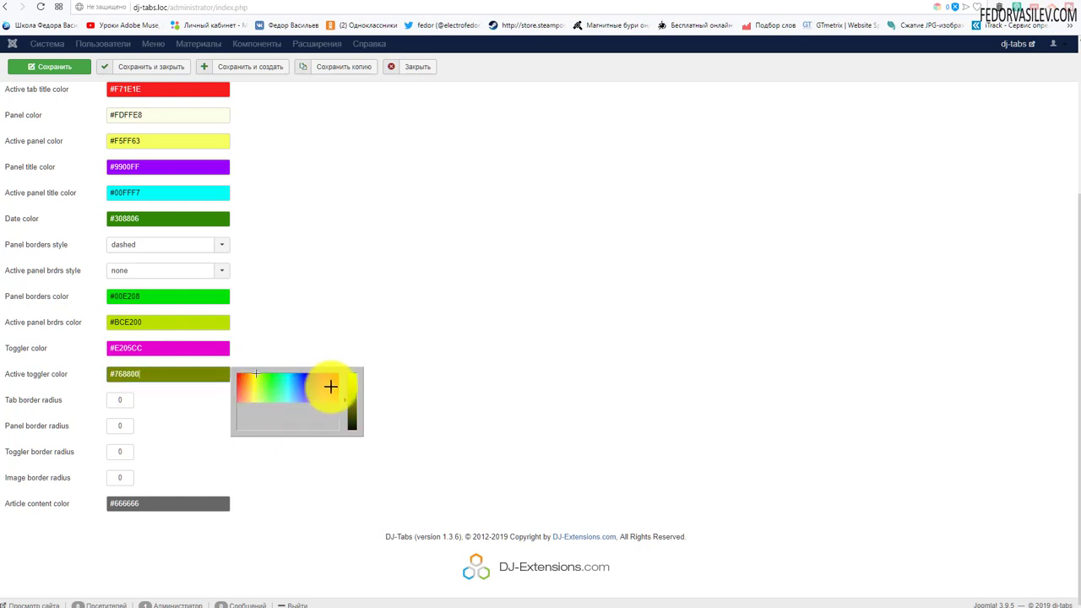
{"action": "left_click", "coordinate": [350, 379]}
{"action": "left_click", "coordinate": [69, 72]}
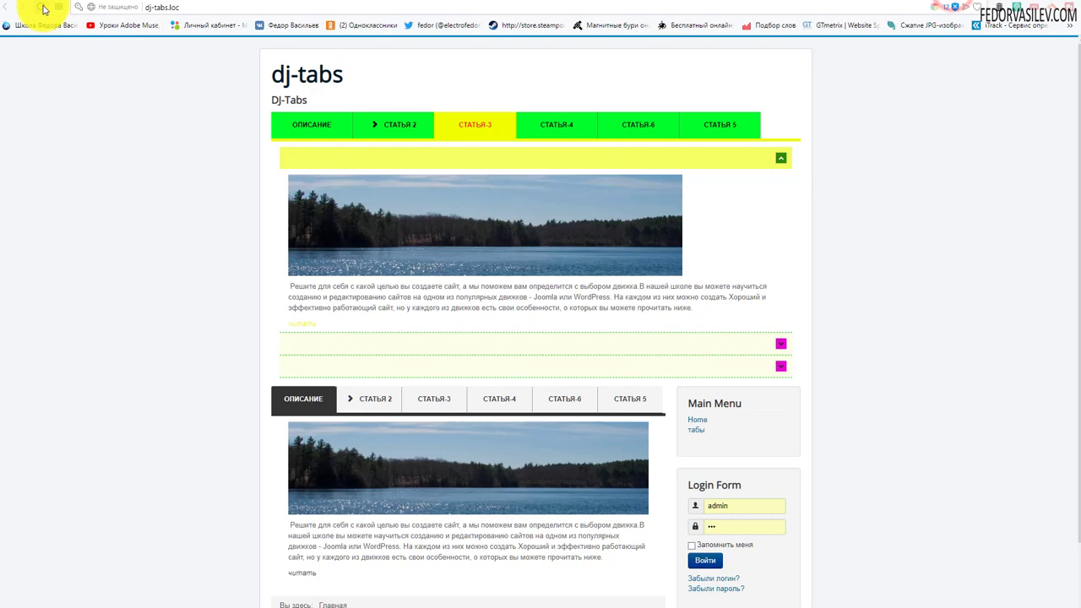
- Reload the public page and examine the active toggler color by opening and closing accordion panels in the "Статья-3" tab
{"action": "left_click", "coordinate": [42, 8]}
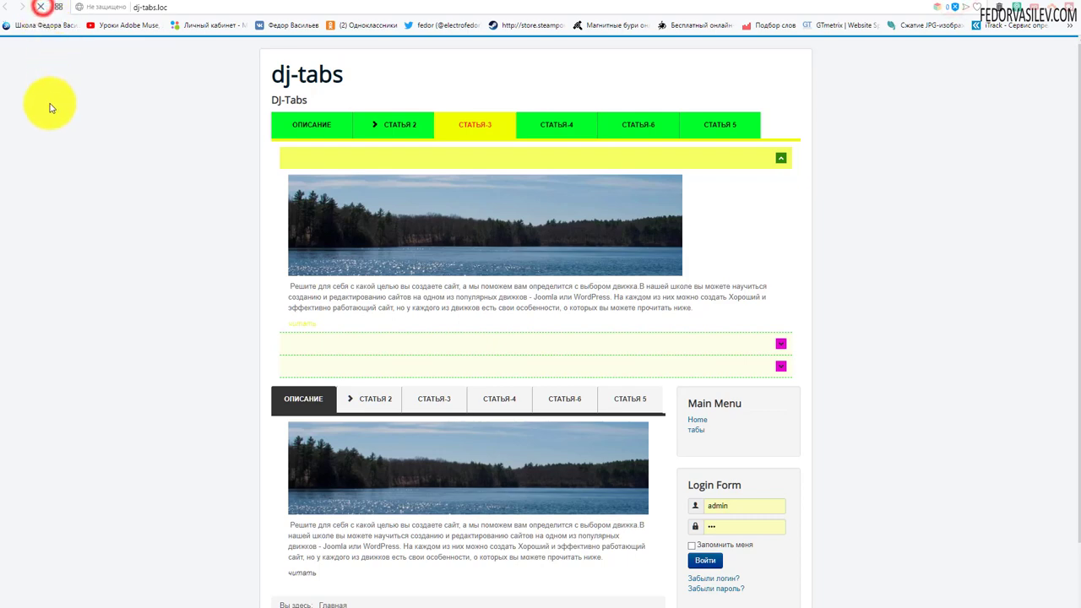
{"action": "left_click", "coordinate": [507, 134]}
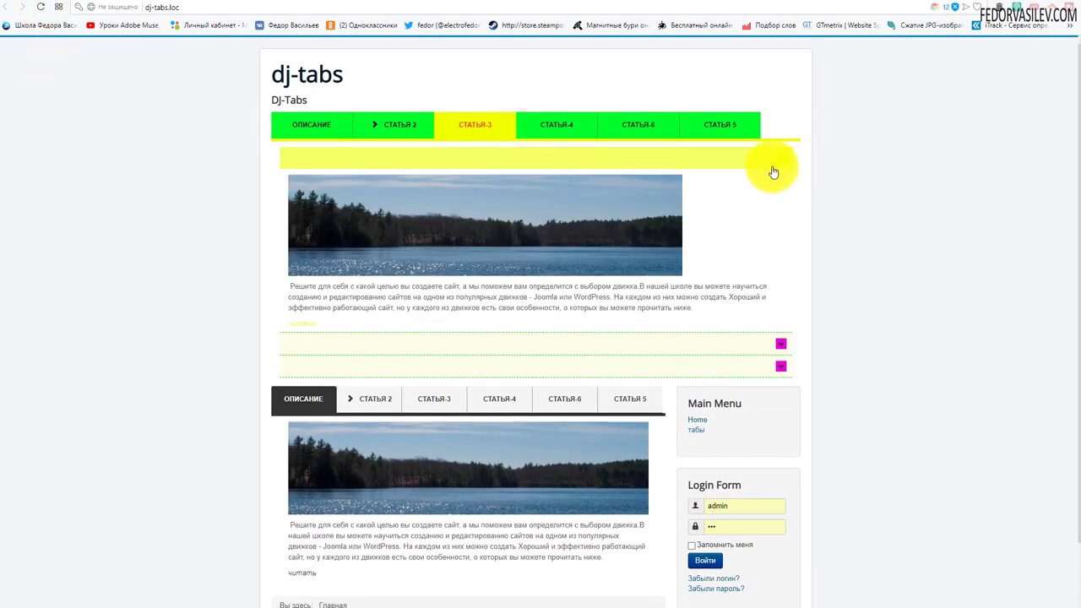
{"action": "left_click", "coordinate": [719, 168]}
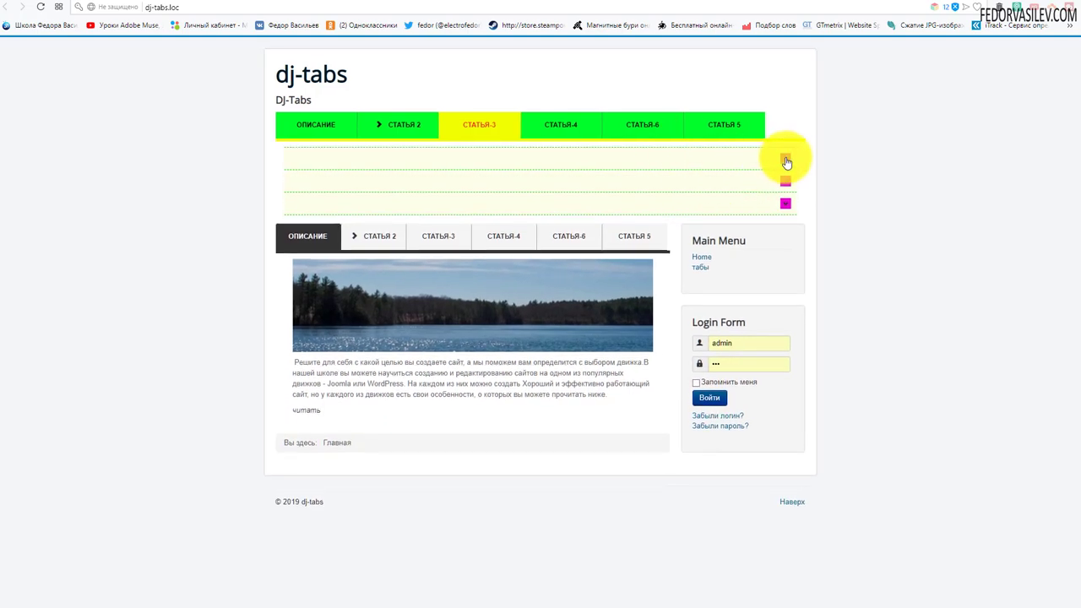
{"action": "left_click", "coordinate": [738, 184]}
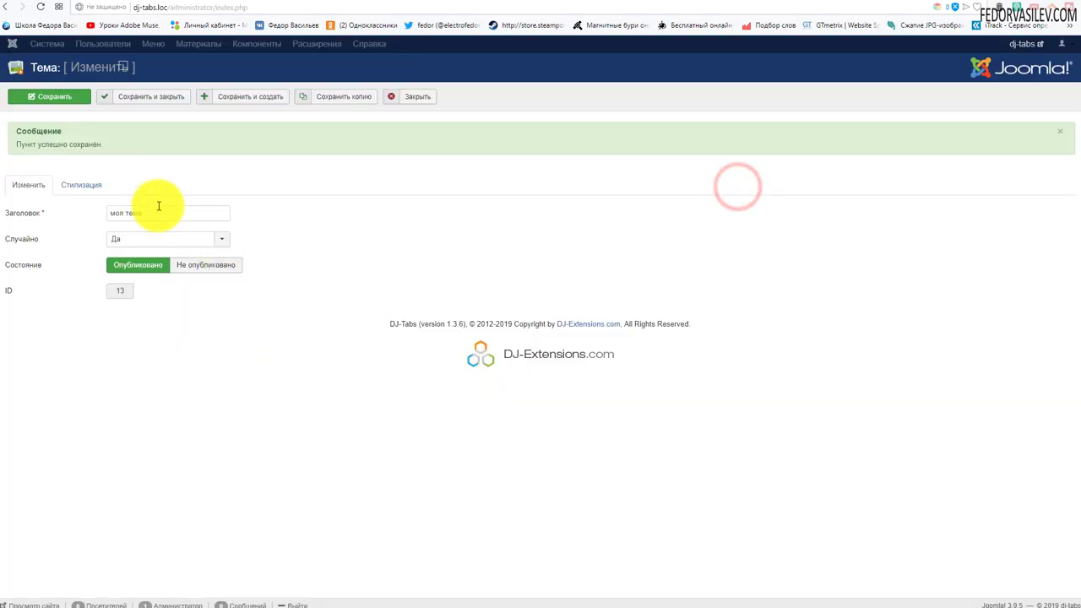
- Set the tab border radius to 20 in the theme's styling settings and save the theme
{"action": "left_click", "coordinate": [91, 184]}
{"action": "scroll", "coordinate": [425, 297], "scroll_direction": "down", "scroll_amount": 5}
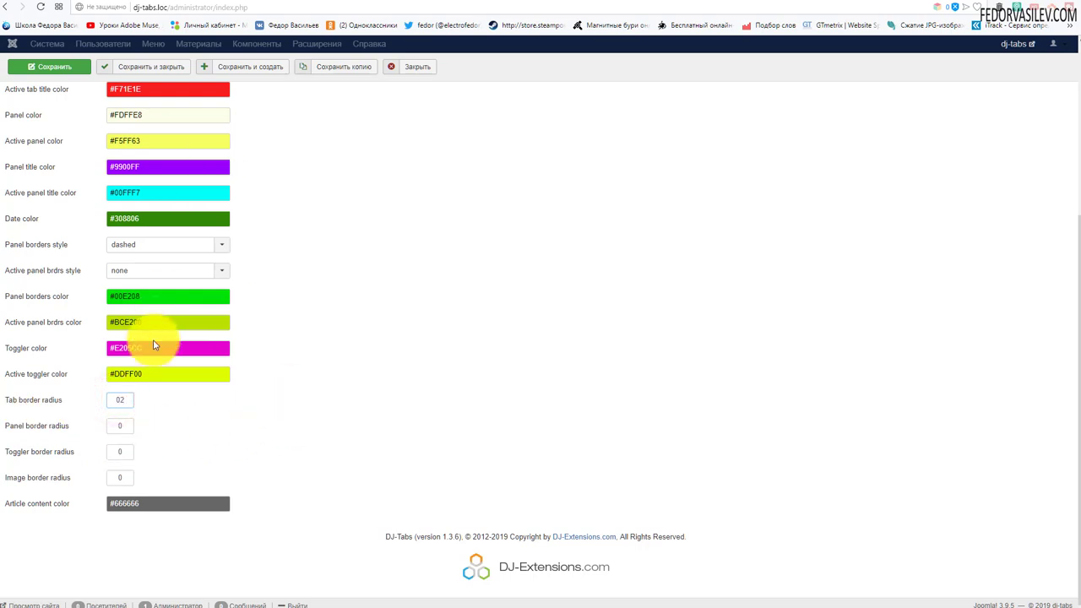
{"action": "left_click", "coordinate": [123, 402]}
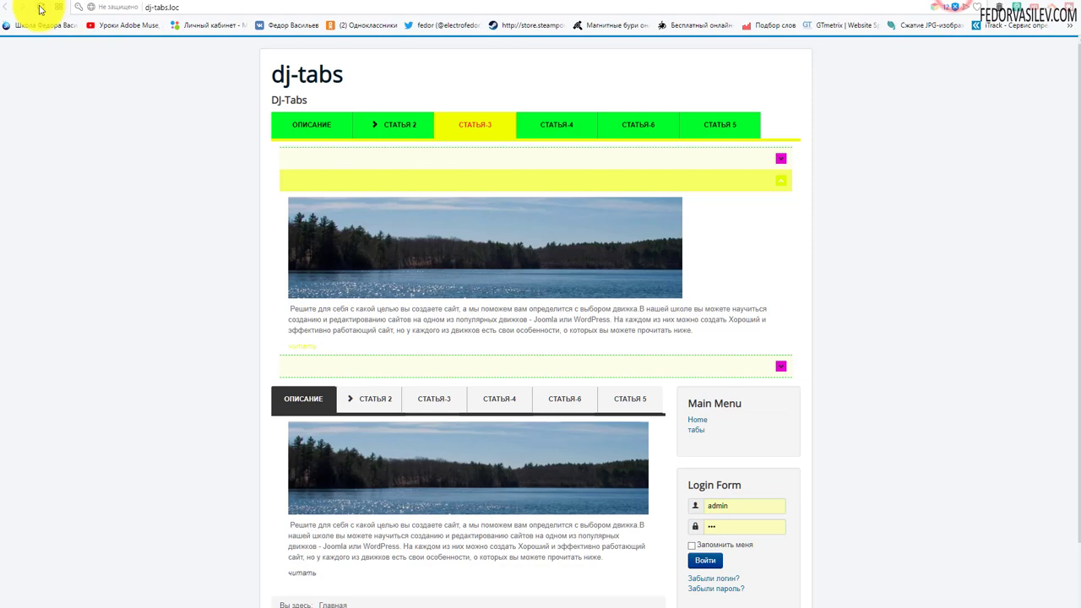
- Reload the public page, examine the tab corners by switching between "Статья-4", "Статья-6" and "Статья-3", and return to the theme settings
{"action": "left_click", "coordinate": [40, 7]}
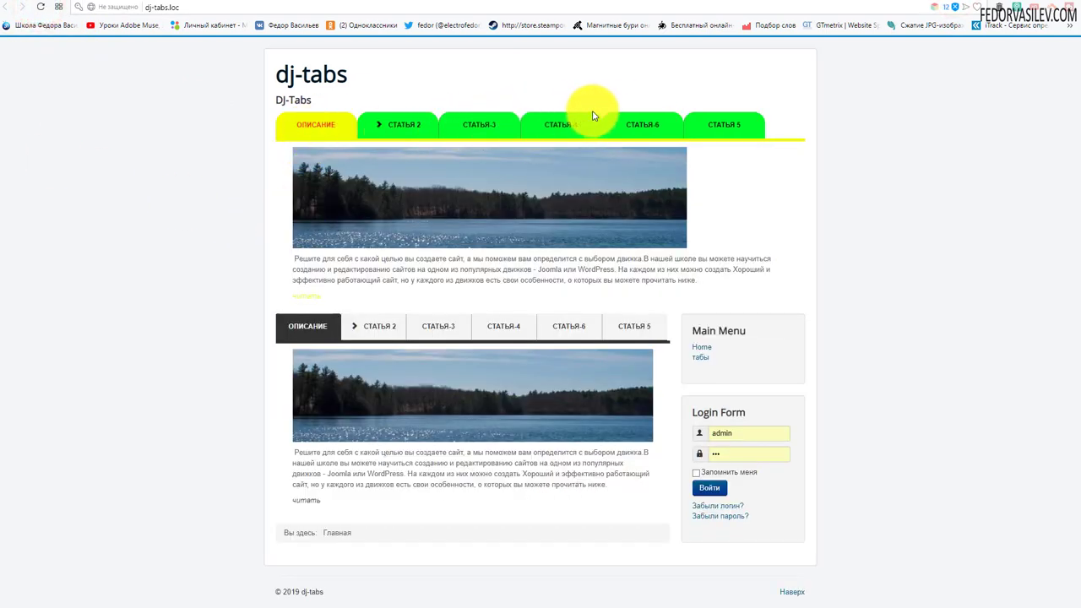
{"action": "left_click", "coordinate": [557, 126]}
{"action": "left_click", "coordinate": [620, 125]}
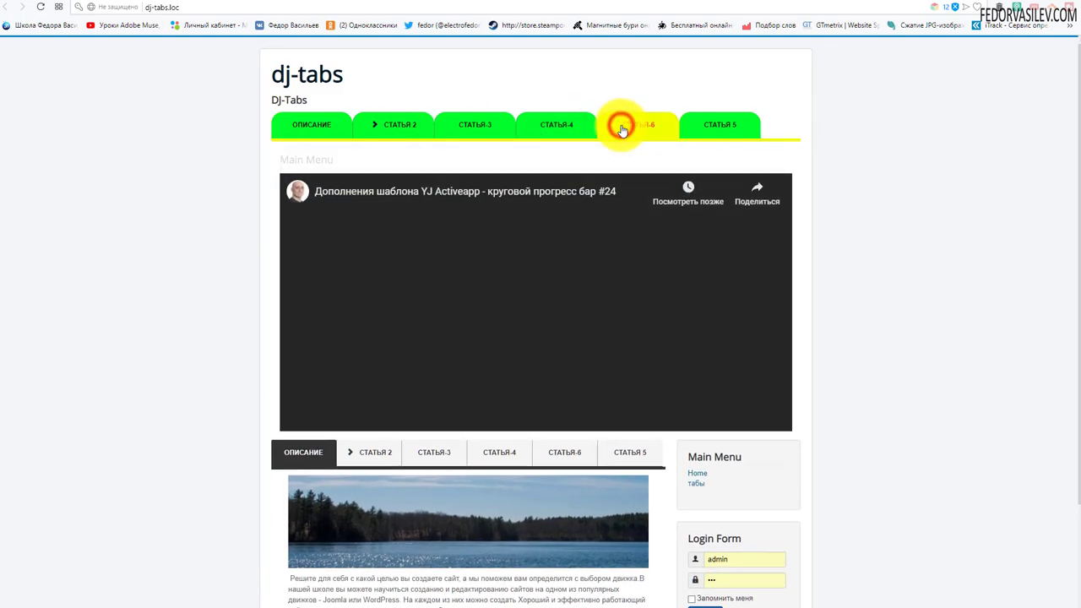
{"action": "left_click", "coordinate": [465, 131]}
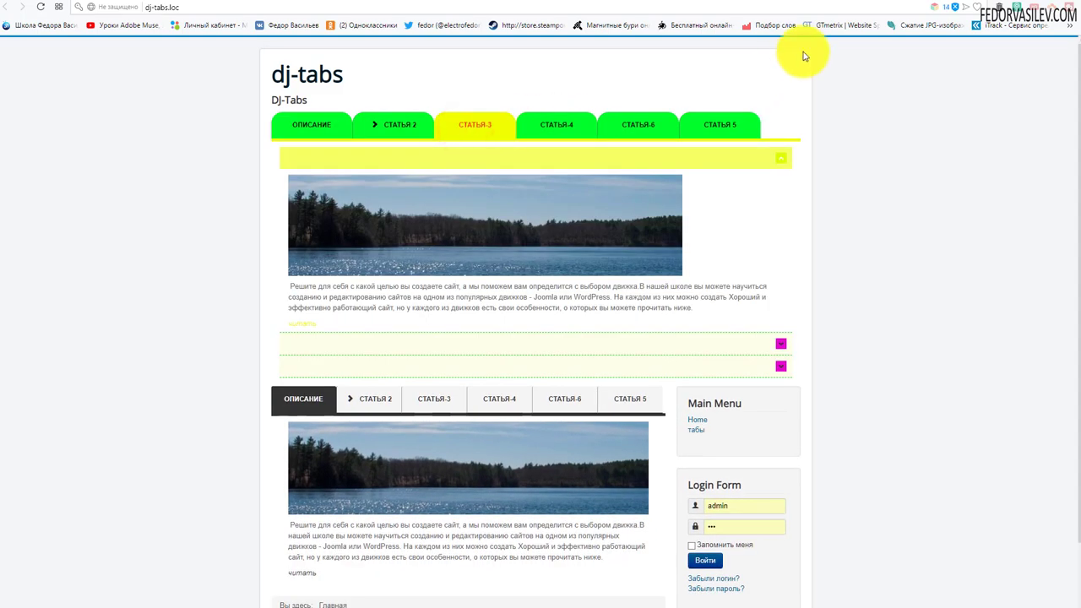
{"action": "left_click", "coordinate": [921, 2]}
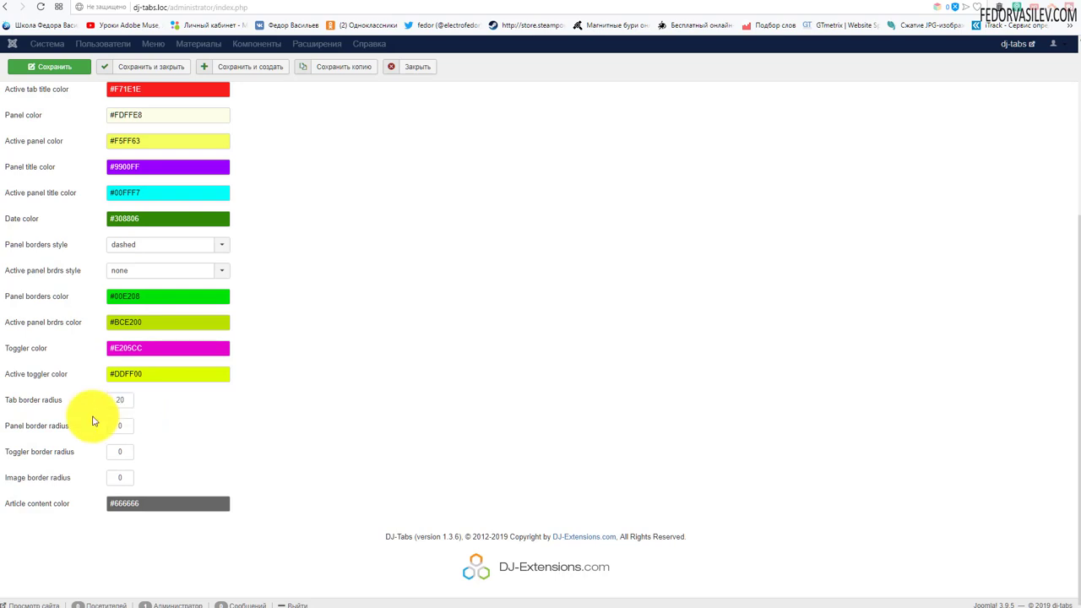
- Set the panel border radius to 20 in the theme's styling settings and save the theme
{"action": "mouse_move", "coordinate": [35, 432]}
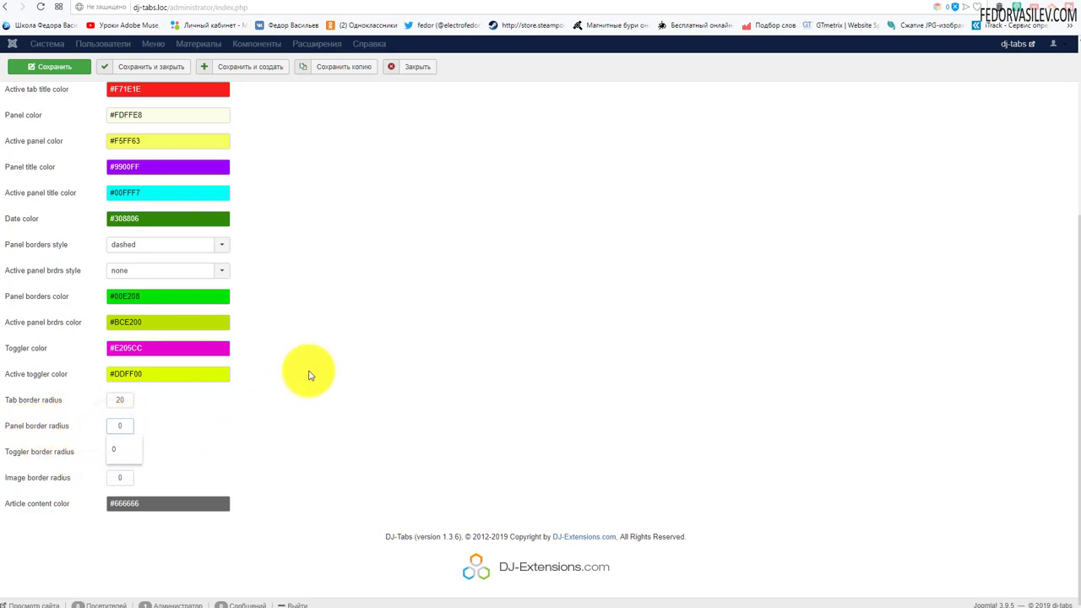
{"action": "left_click", "coordinate": [29, 69]}
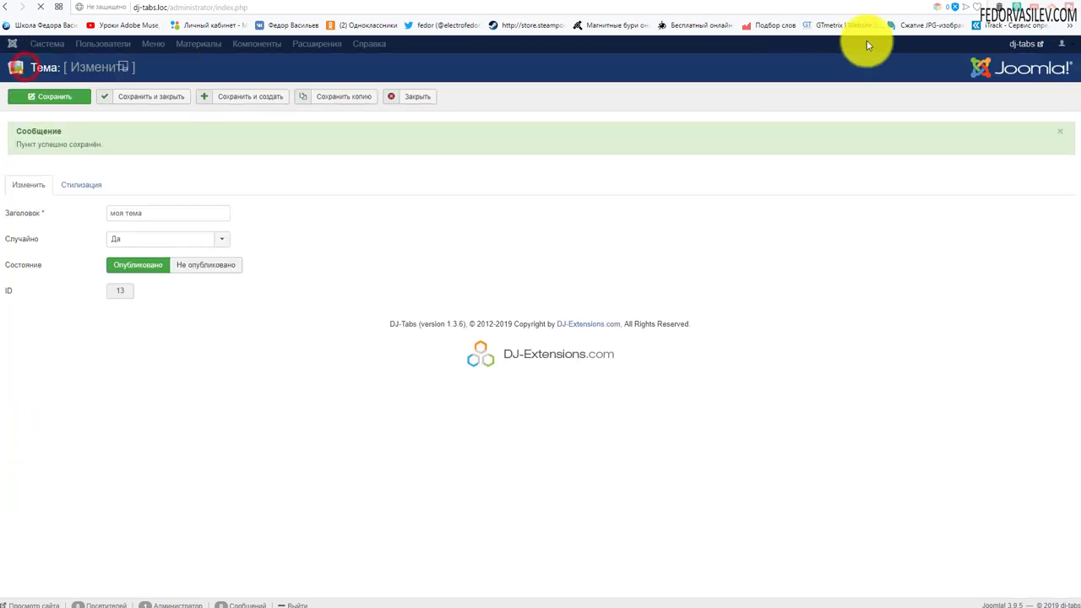
- Reload the public page and examine the panel corners by opening accordion panels in the "Статья-3" tab
{"action": "key", "text": "ctrl+Tab"}
{"action": "left_click", "coordinate": [41, 8]}
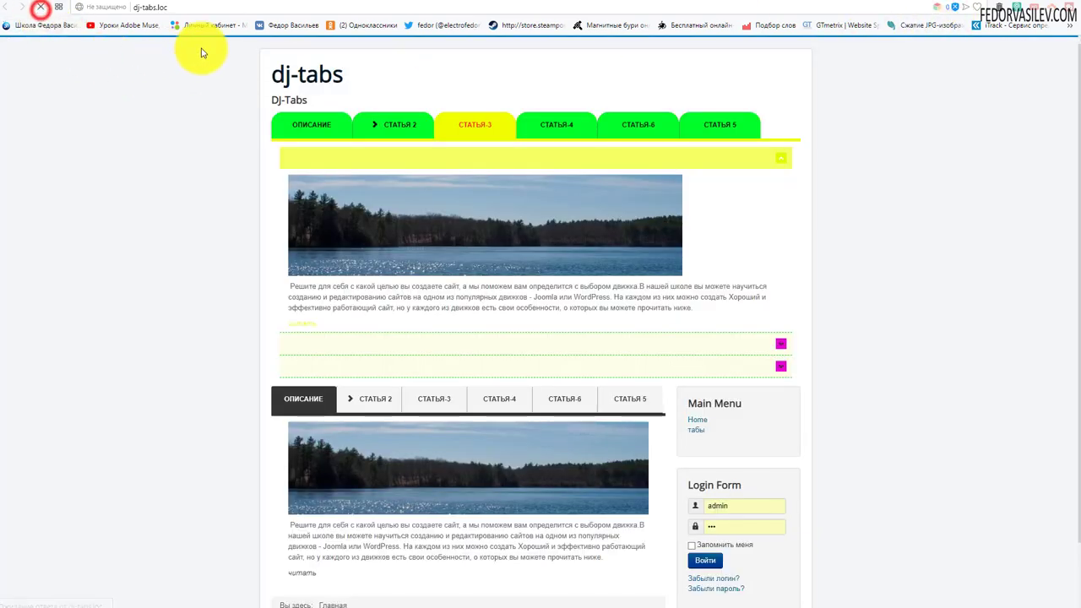
{"action": "left_click", "coordinate": [464, 124]}
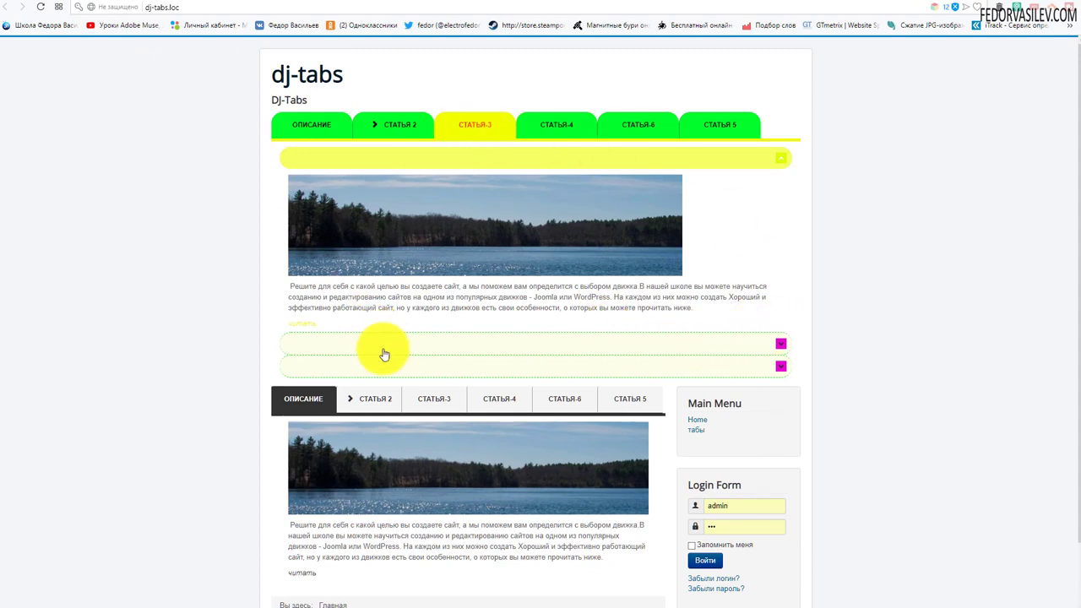
{"action": "left_click", "coordinate": [697, 339]}
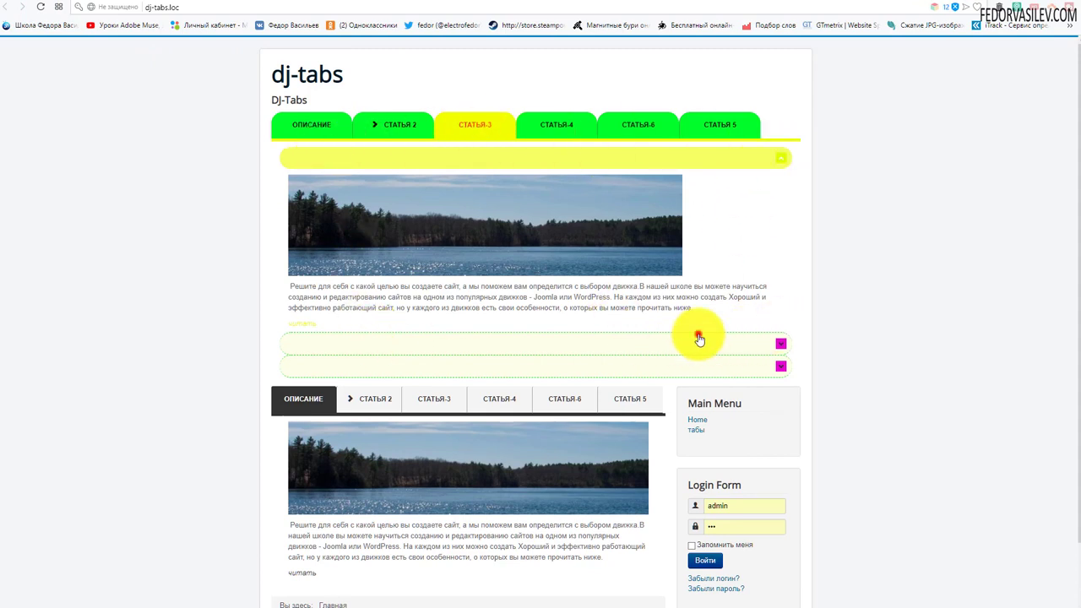
{"action": "left_click", "coordinate": [716, 366]}
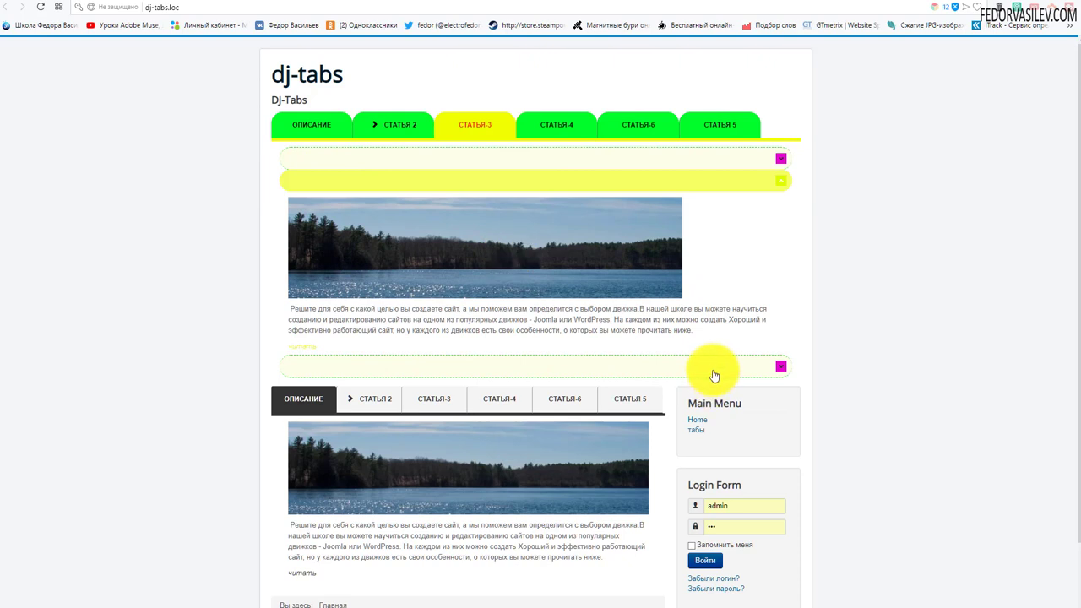
- Set the toggler border radius to 50, save the theme and examine the toggler shape in the "Статья-3" accordion on the public page
{"action": "left_click", "coordinate": [437, 161]}
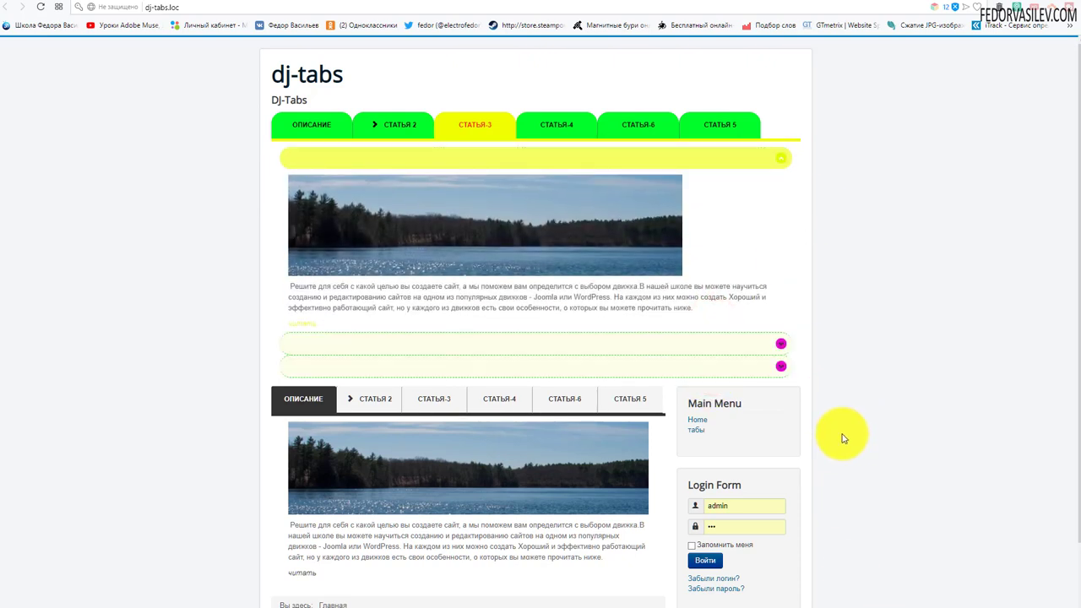
{"action": "left_click", "coordinate": [781, 344]}
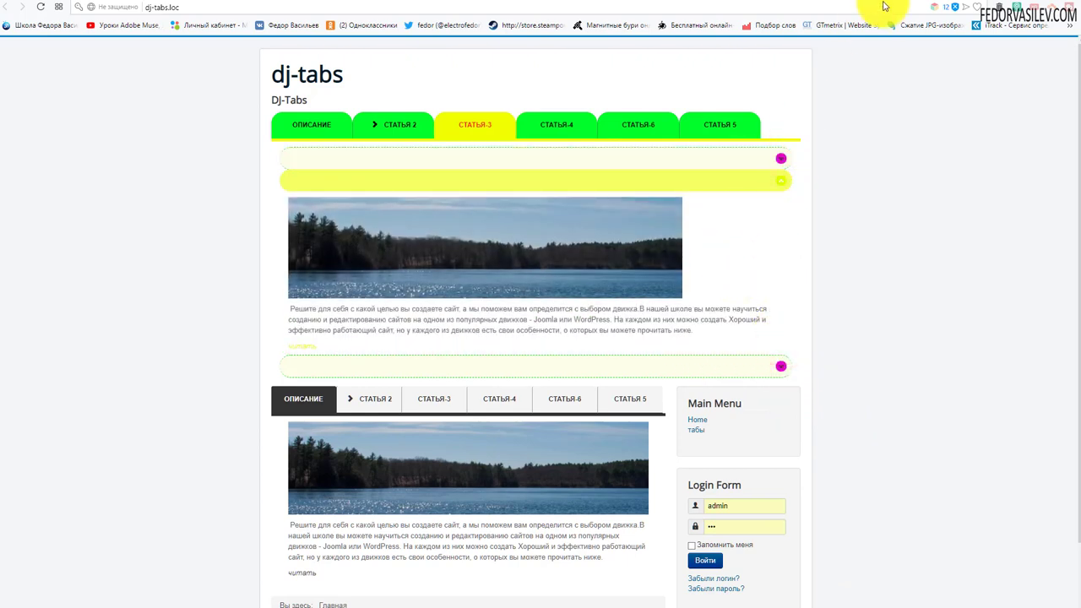
{"action": "left_click", "coordinate": [918, 2]}
{"action": "left_click", "coordinate": [64, 187]}
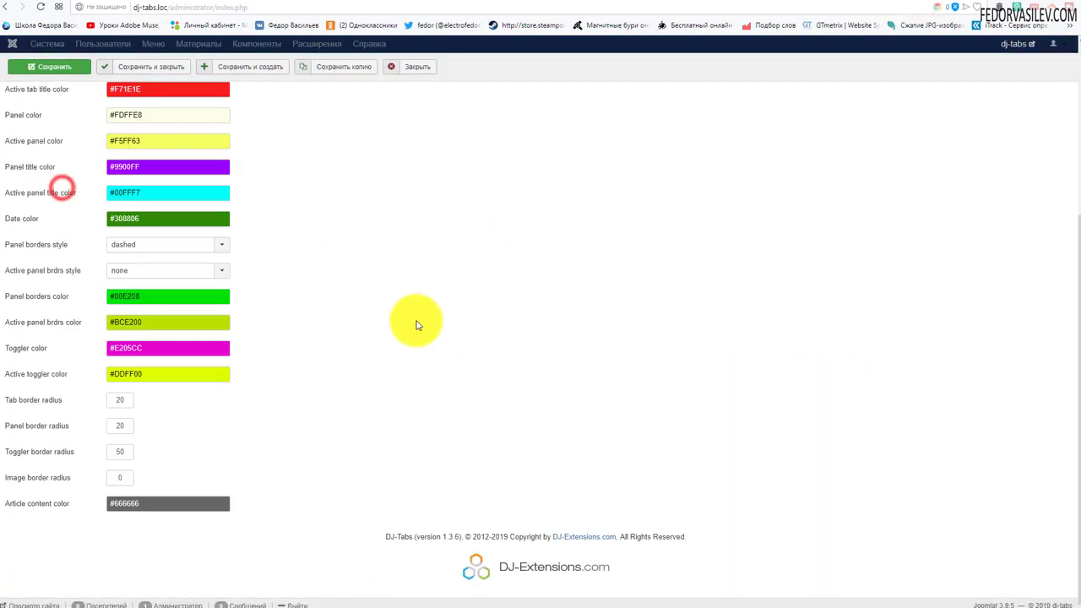
{"action": "left_click", "coordinate": [56, 451]}
{"action": "left_click", "coordinate": [258, 430]}
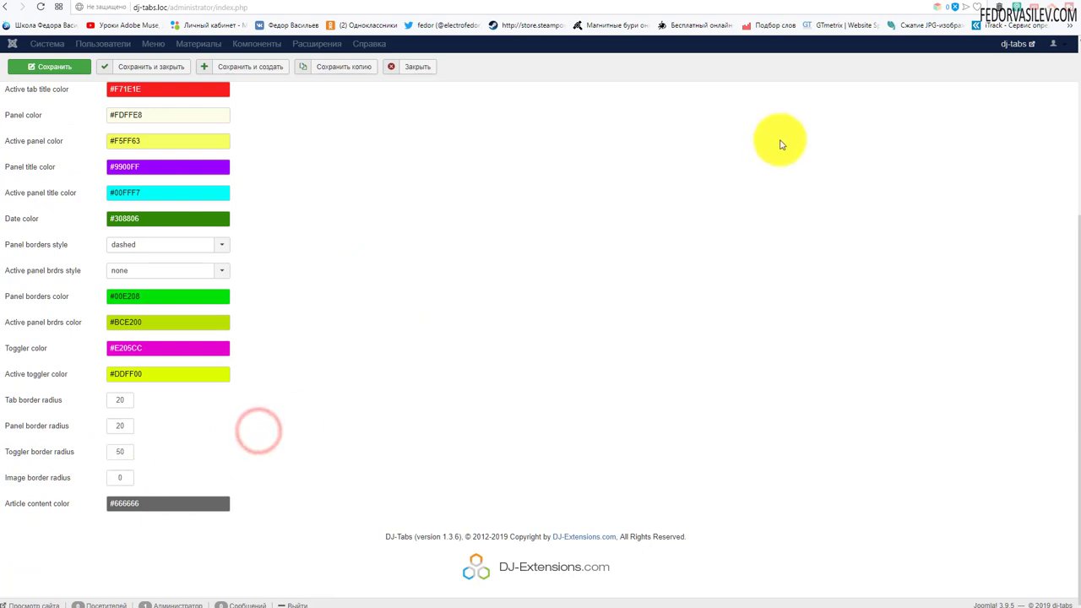
{"action": "left_click", "coordinate": [907, 3]}
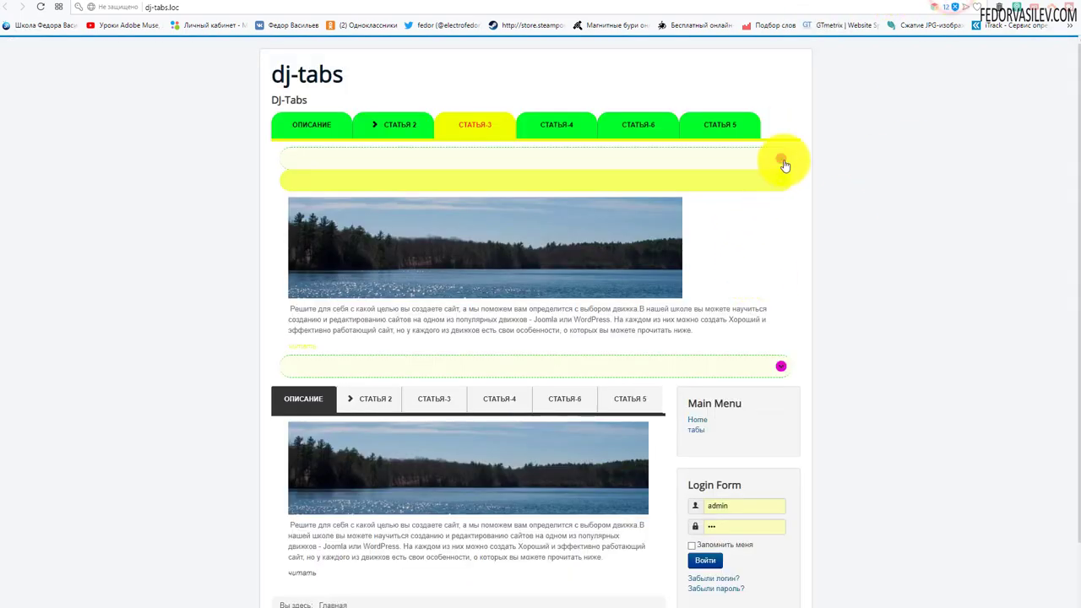
- Set the image border radius to 20 in the theme's styling settings, save it and examine the article image on the public page
{"action": "key", "text": "ctrl+shift+Tab"}
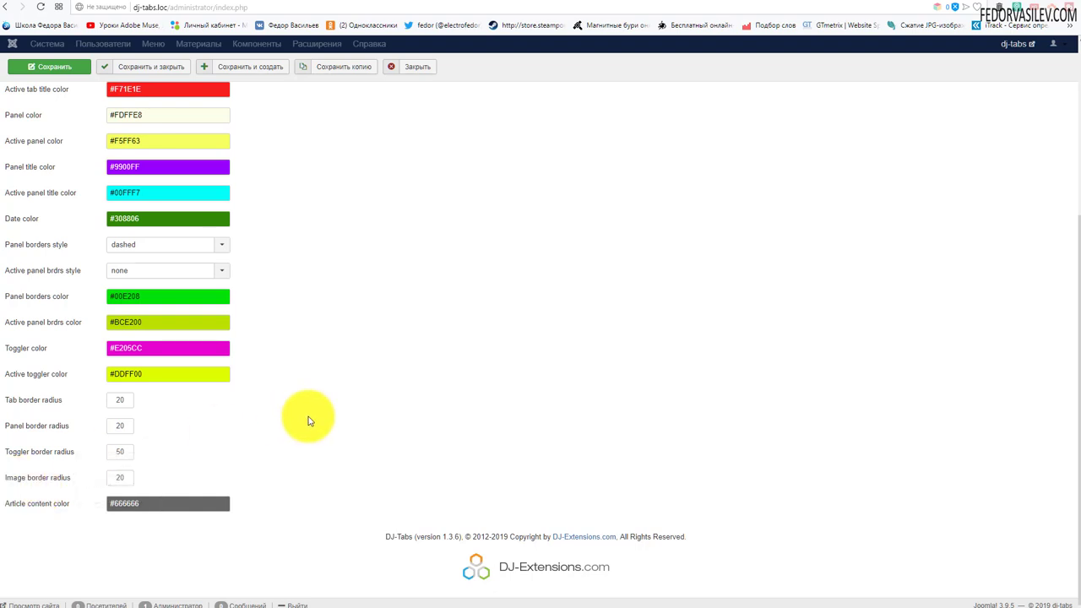
{"action": "key", "text": "ctrl+Tab"}
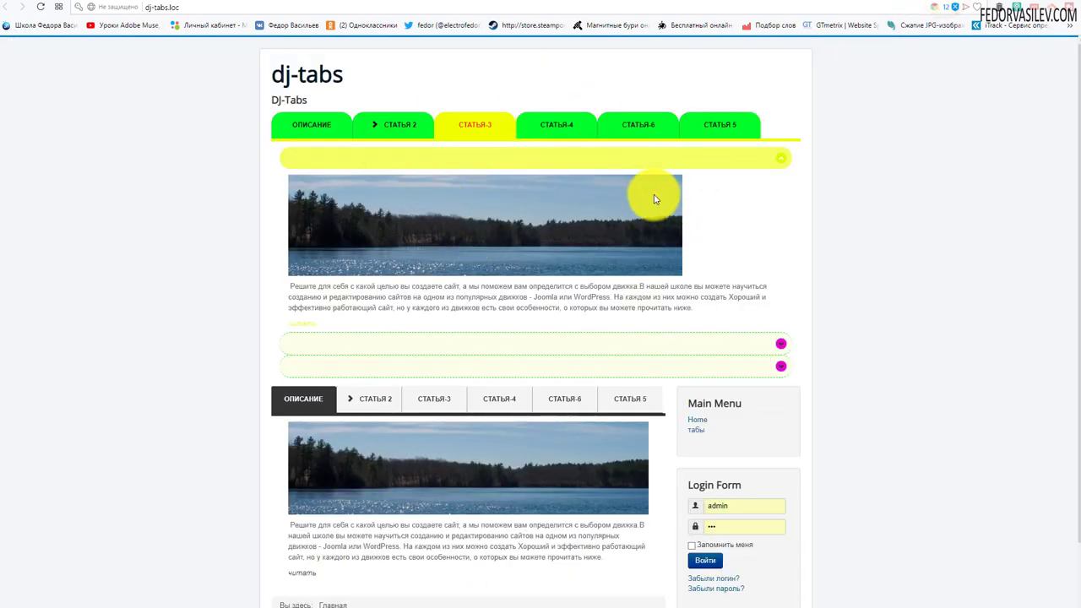
{"action": "scroll", "coordinate": [414, 343], "scroll_direction": "down", "scroll_amount": 1}
{"action": "scroll", "coordinate": [411, 287], "scroll_direction": "up", "scroll_amount": 1}
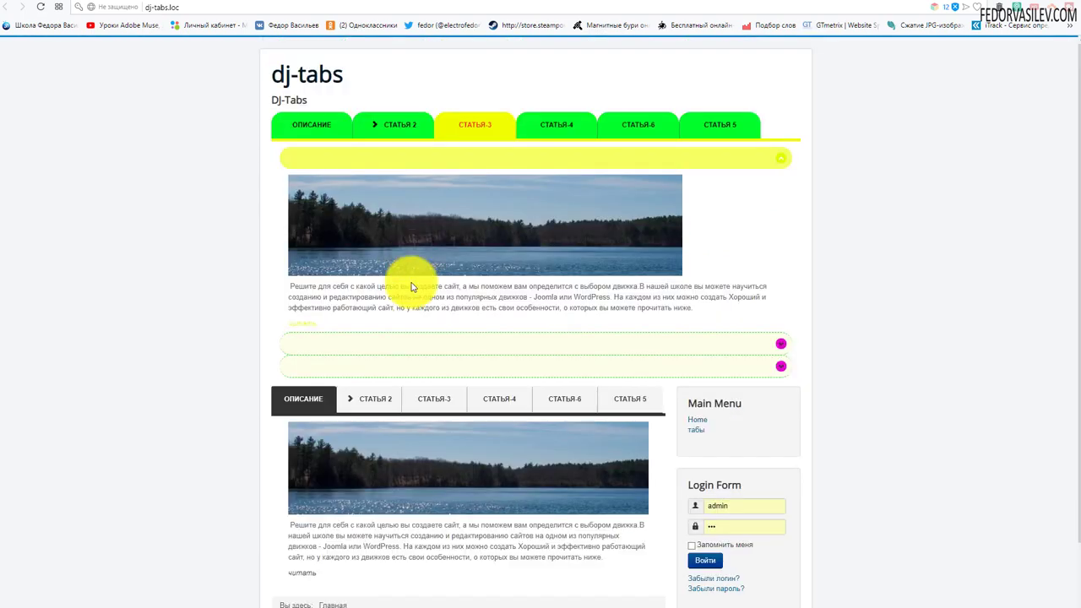
- Set the article content color to #FFF091, save the theme and go back to the public page
{"action": "left_click", "coordinate": [882, 3]}
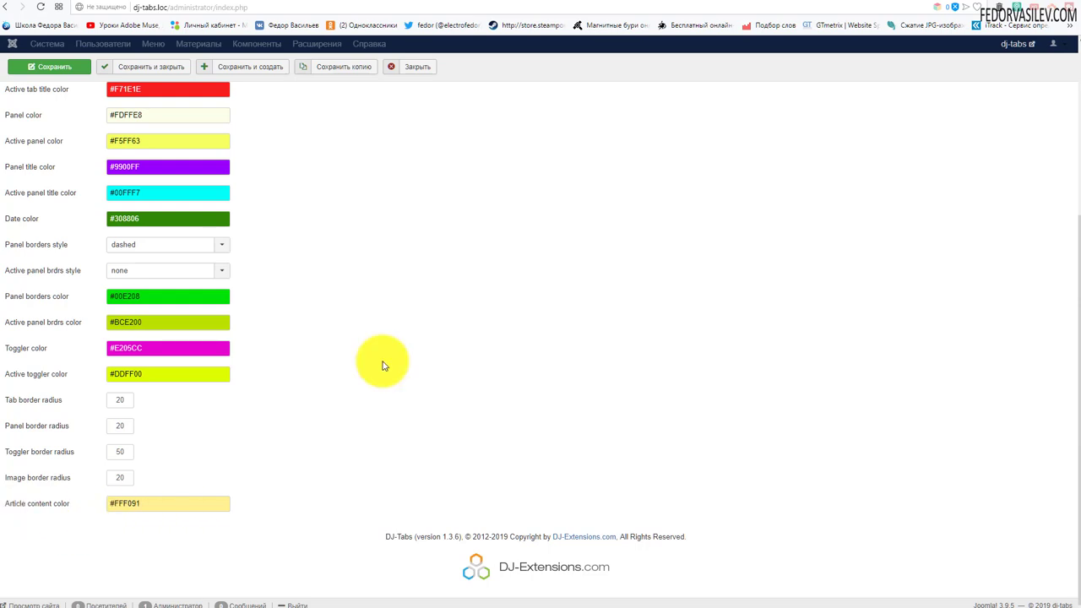
{"action": "left_click", "coordinate": [933, 4]}
- Examine the article text color in the "Описание" and "Статья-3" tabs by highlighting the text and comparing it with the lower tab block
{"action": "left_click_drag", "start_coordinate": [363, 281], "coordinate": [292, 259]}
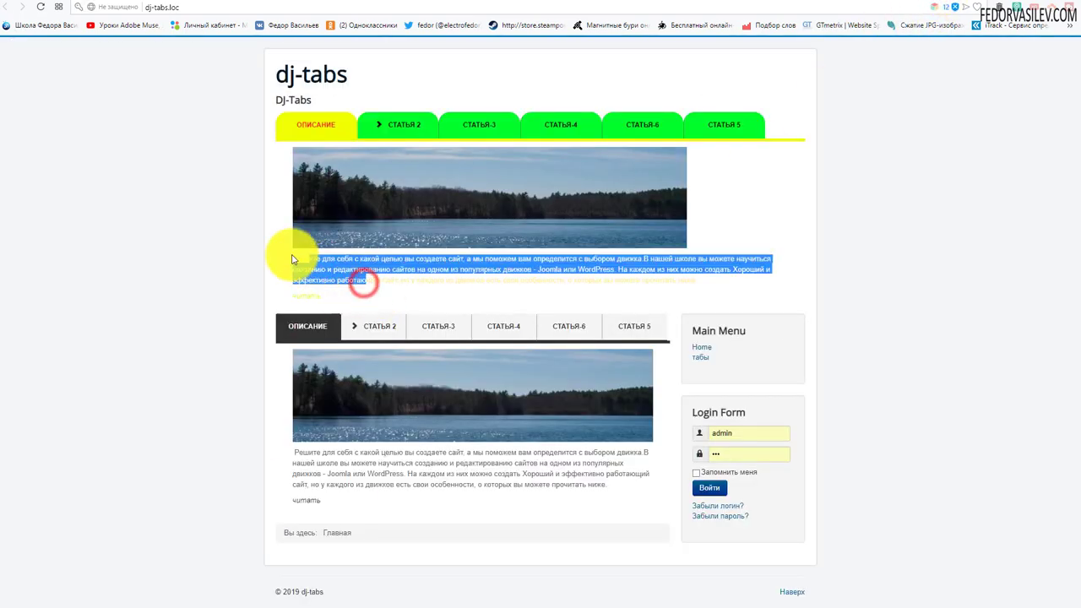
{"action": "left_click", "coordinate": [423, 284]}
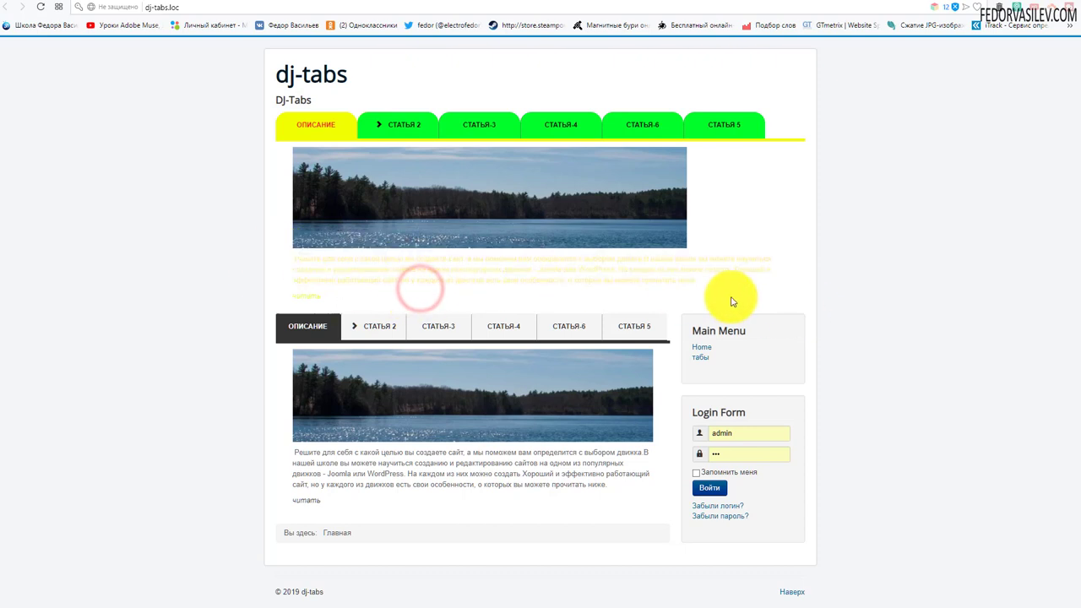
{"action": "left_click_drag", "start_coordinate": [718, 286], "coordinate": [290, 261]}
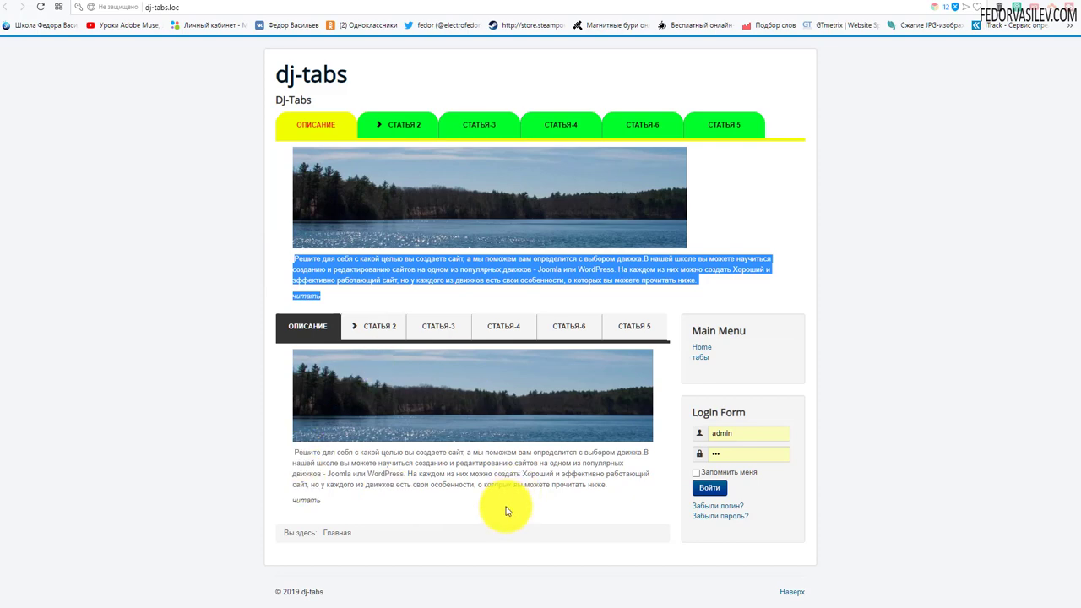
{"action": "left_click_drag", "start_coordinate": [511, 490], "coordinate": [210, 455]}
{"action": "left_click", "coordinate": [211, 399]}
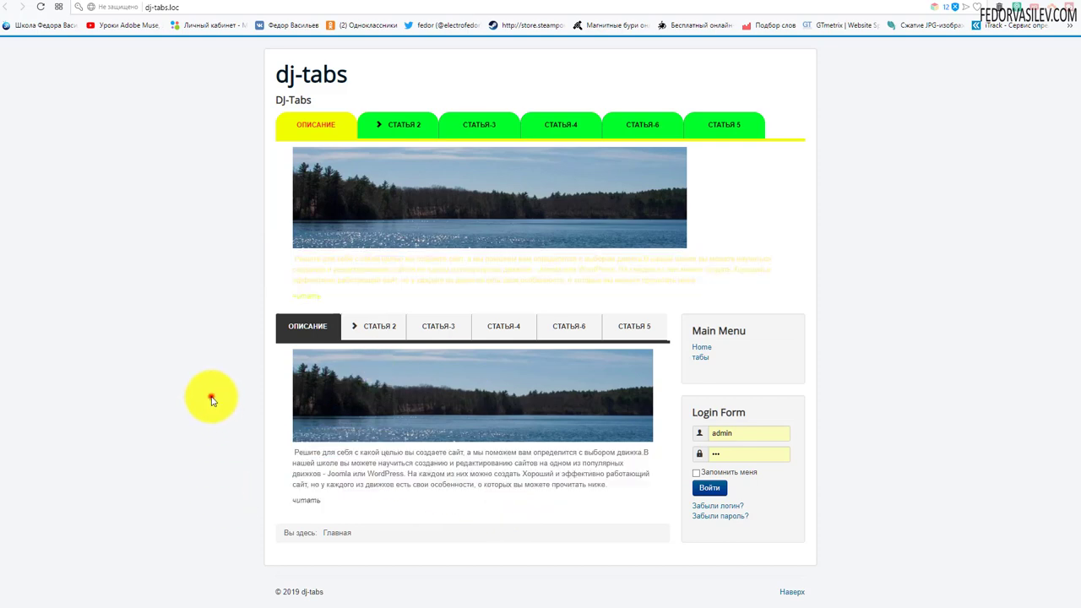
{"action": "left_click_drag", "start_coordinate": [724, 288], "coordinate": [290, 263]}
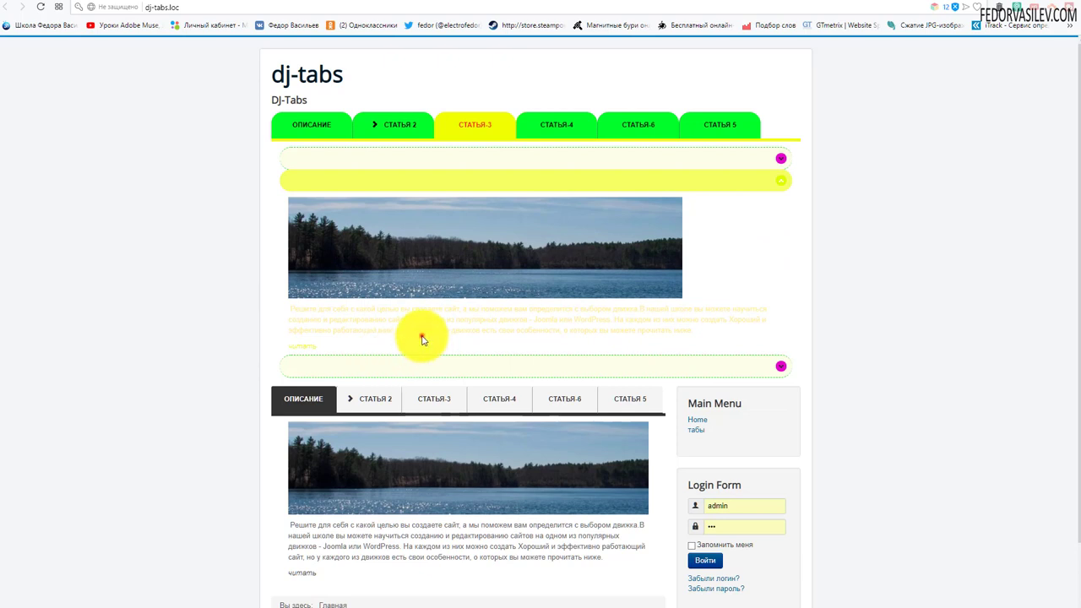
{"action": "left_click_drag", "start_coordinate": [421, 335], "coordinate": [299, 309]}
{"action": "left_click", "coordinate": [403, 366]}
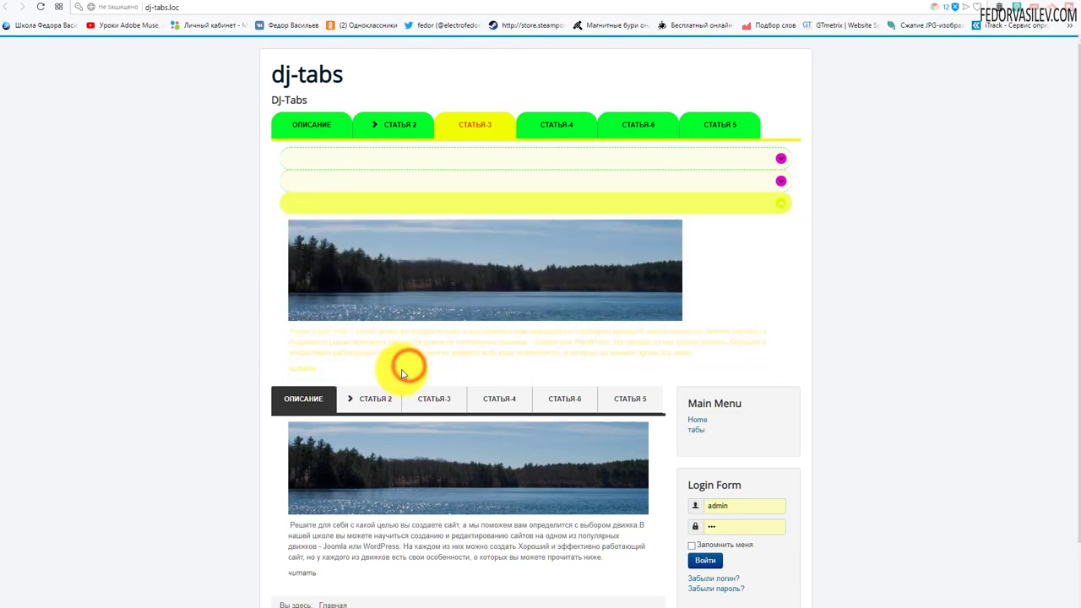
{"action": "left_click_drag", "start_coordinate": [490, 353], "coordinate": [309, 309]}
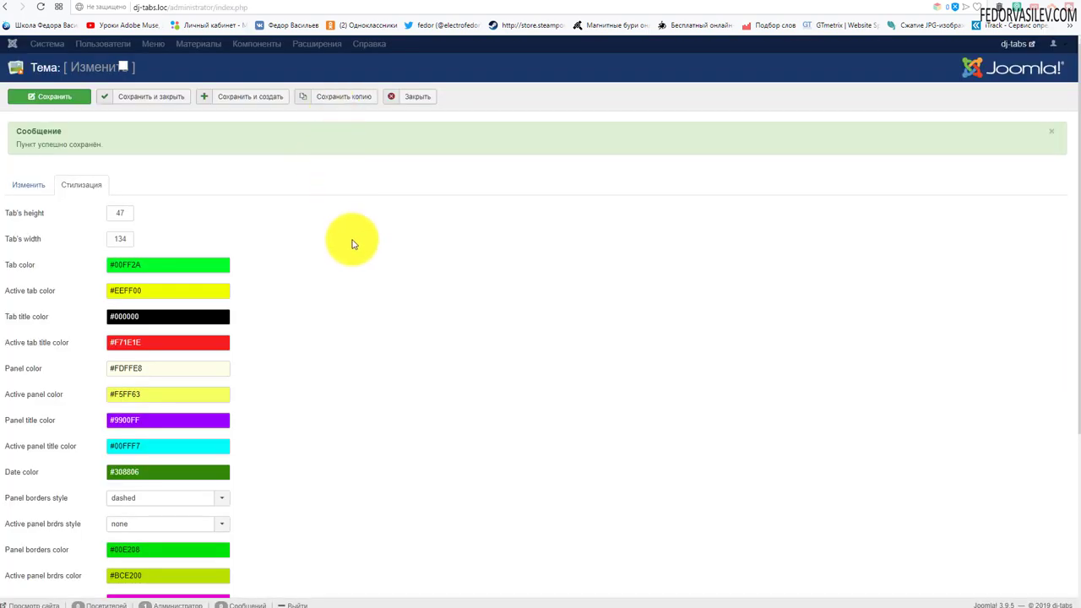
- Close the "моя тема" theme and open the DJ-Tabs component's control panel
{"action": "left_click", "coordinate": [410, 99]}
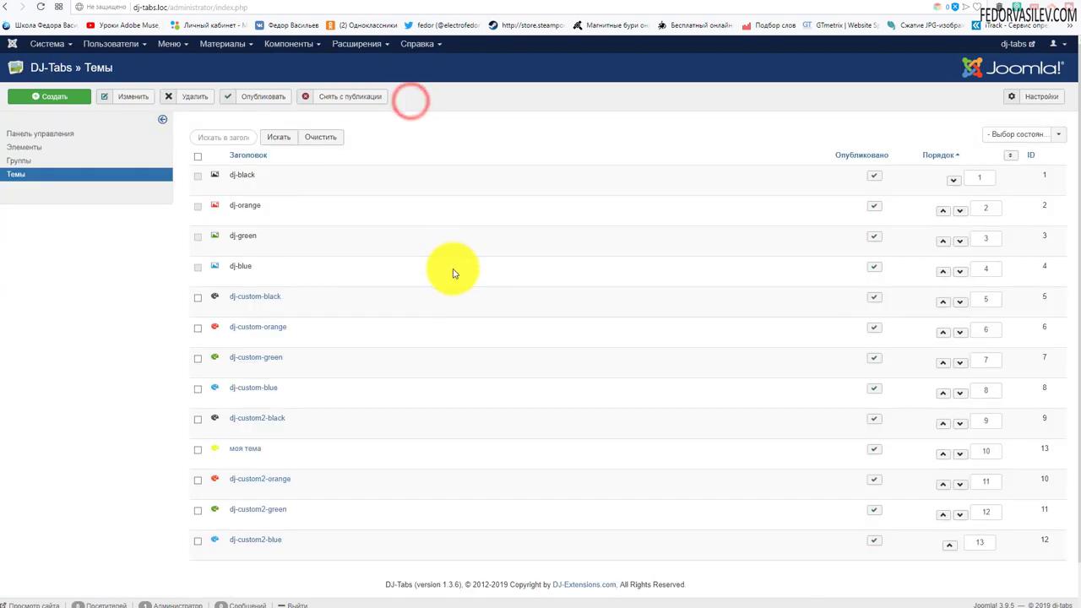
{"action": "mouse_move", "coordinate": [265, 44]}
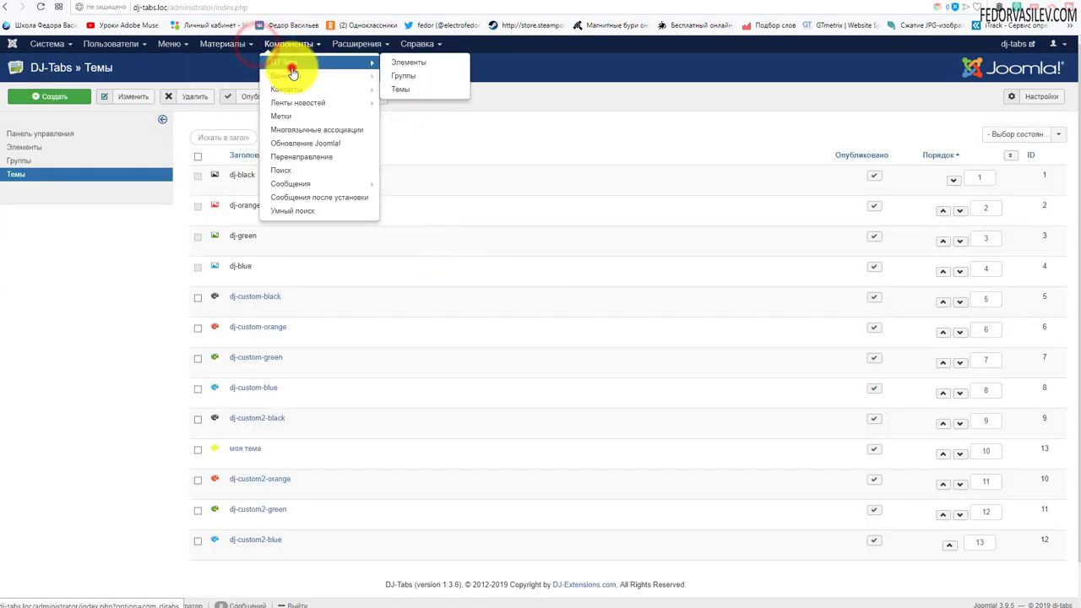
{"action": "left_click", "coordinate": [289, 67]}
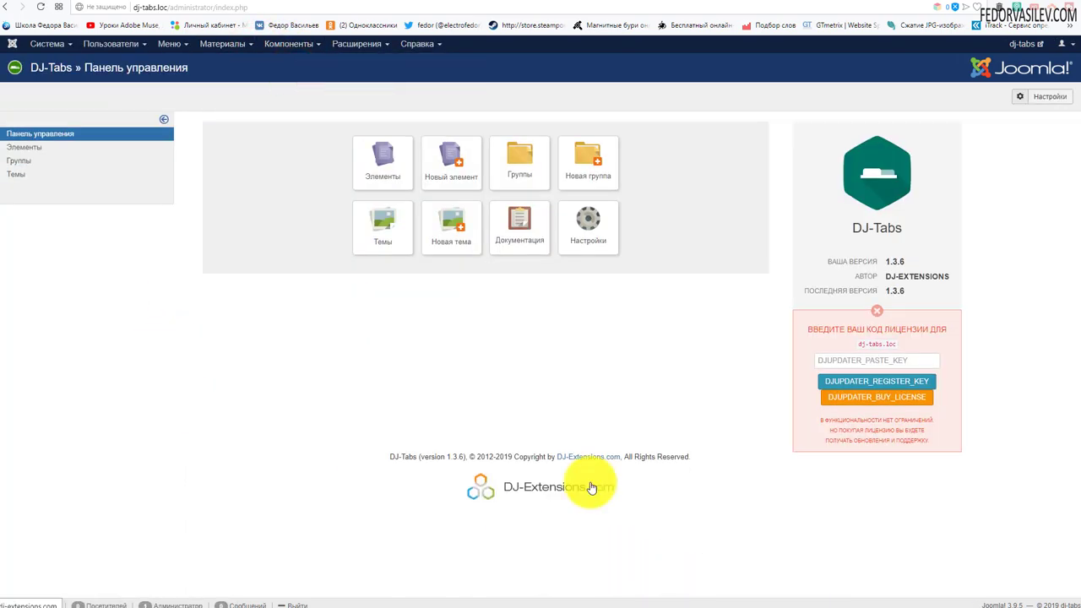